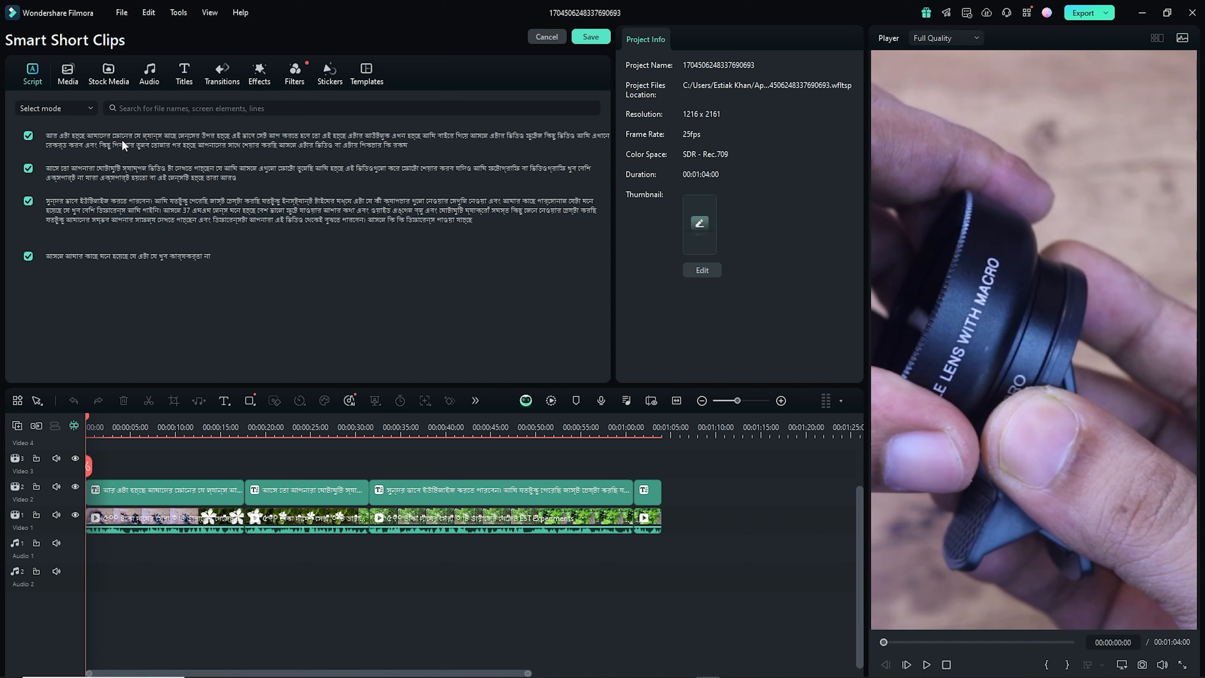
- Play back part of the first generated short clip and check its social media export options
{"action": "left_click", "coordinate": [926, 665]}
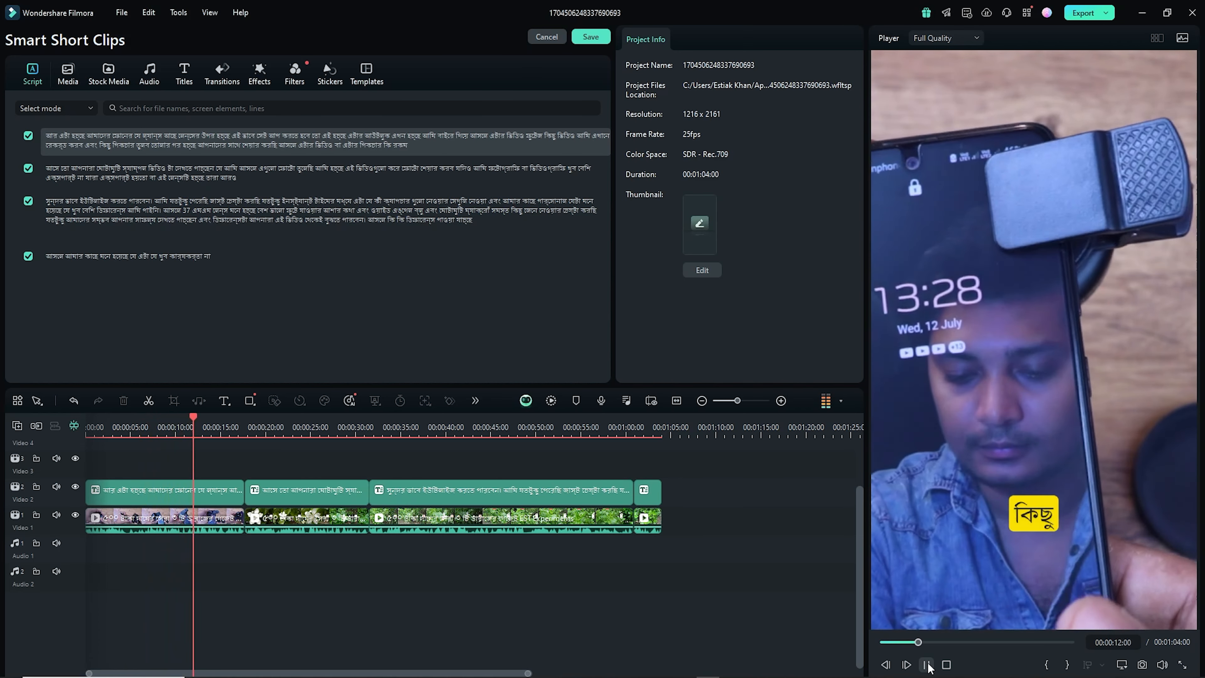
{"action": "left_click", "coordinate": [116, 466]}
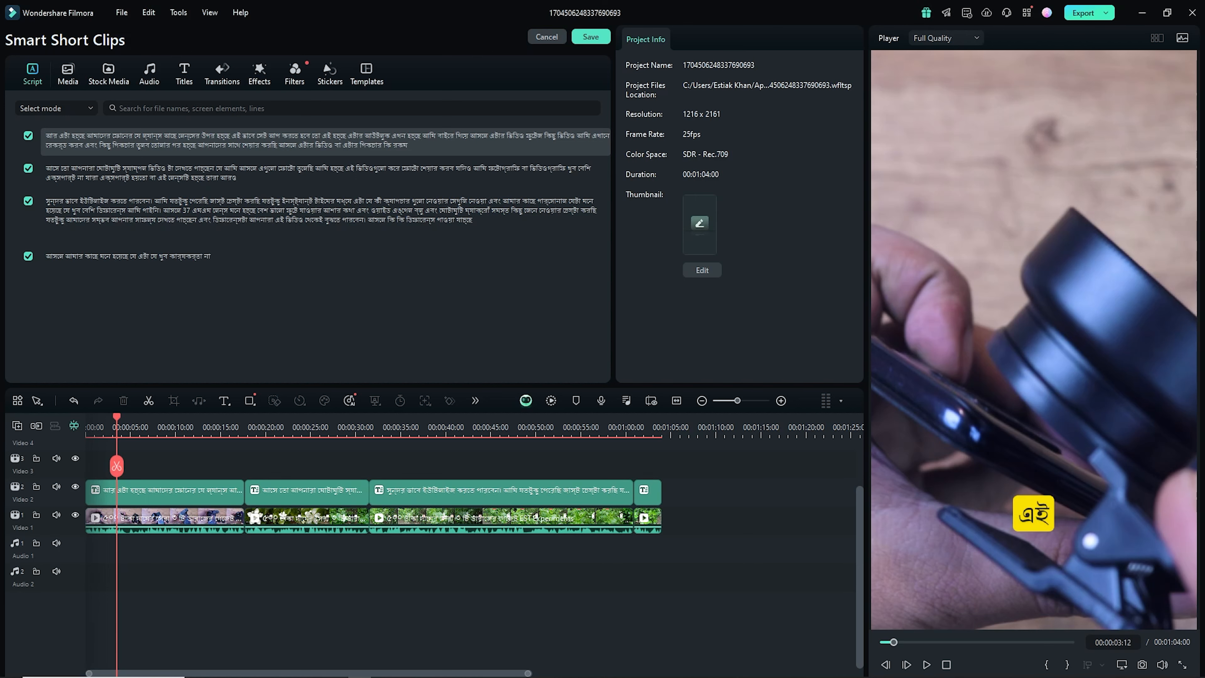
{"action": "left_click", "coordinate": [1082, 13]}
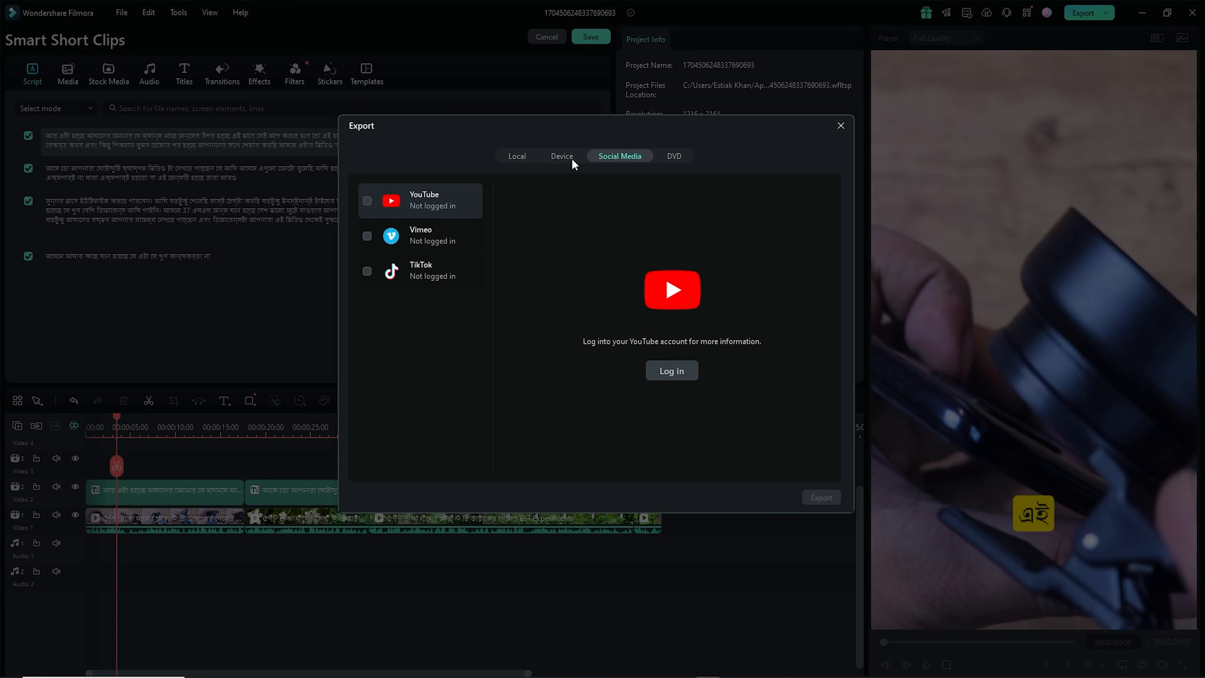
{"action": "key", "text": "Escape"}
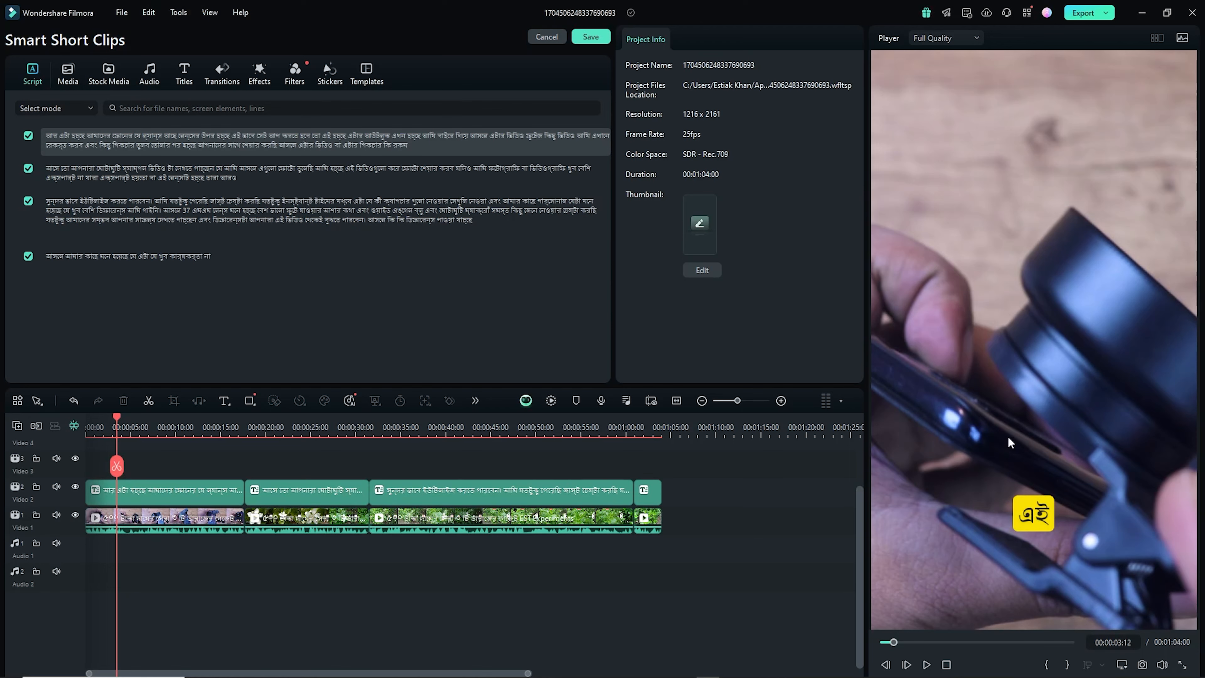
- Save the first short clip and look through the other clips in the Smart Short Clips results
{"action": "left_click", "coordinate": [590, 36]}
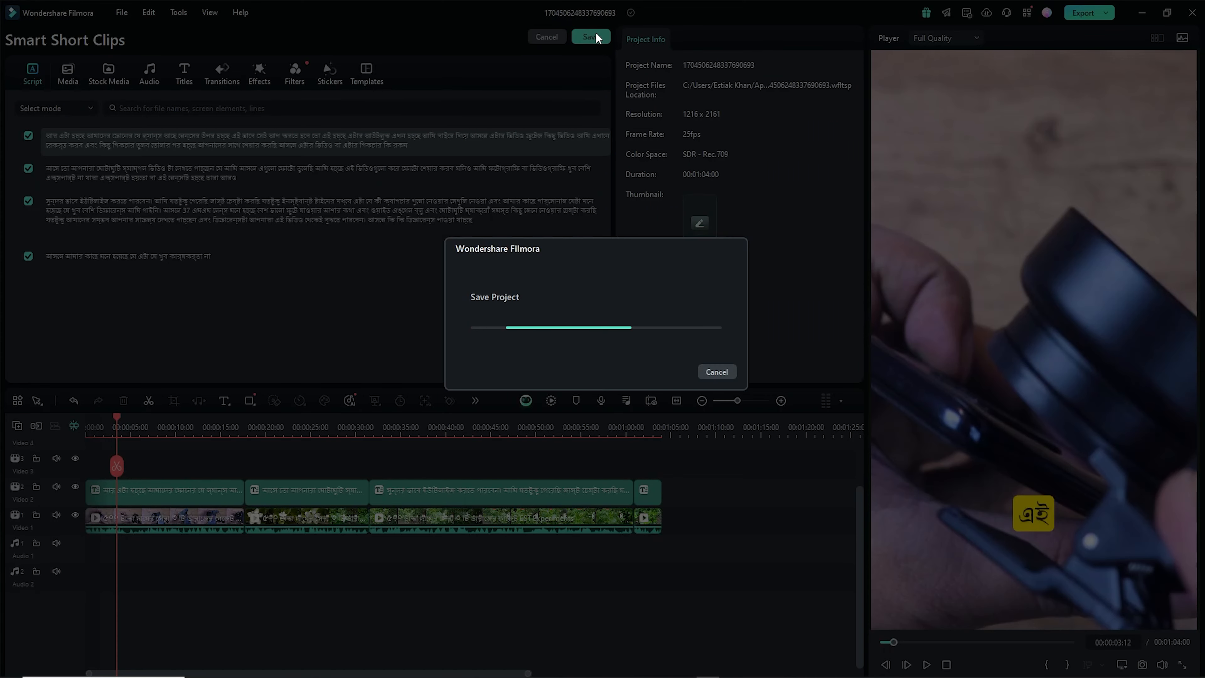
{"action": "scroll", "coordinate": [412, 325], "scroll_direction": "down", "scroll_amount": 3}
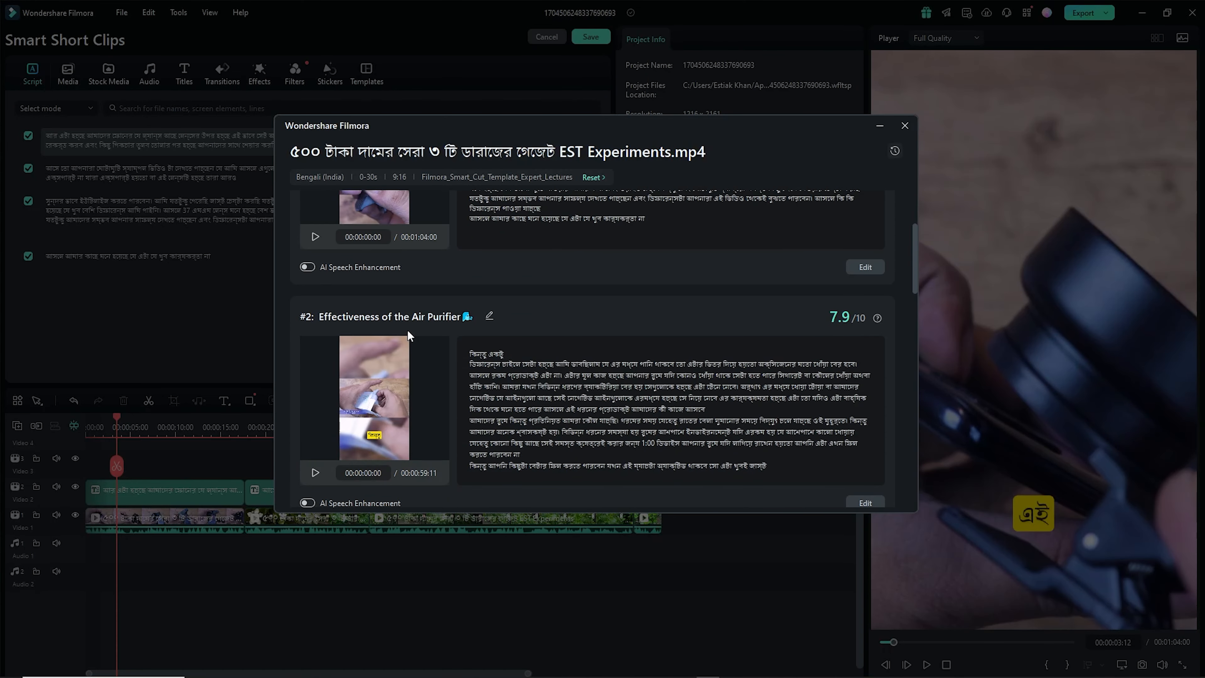
{"action": "scroll", "coordinate": [408, 335], "scroll_direction": "down", "scroll_amount": 12}
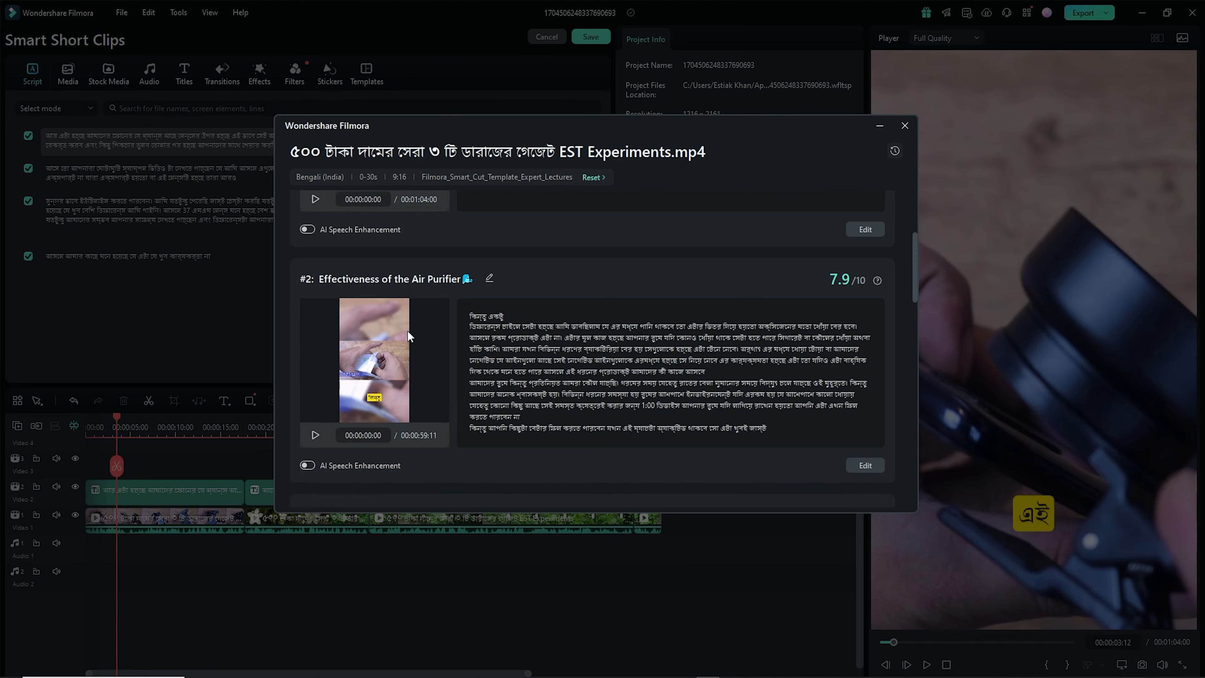
{"action": "scroll", "coordinate": [408, 338], "scroll_direction": "down", "scroll_amount": 8}
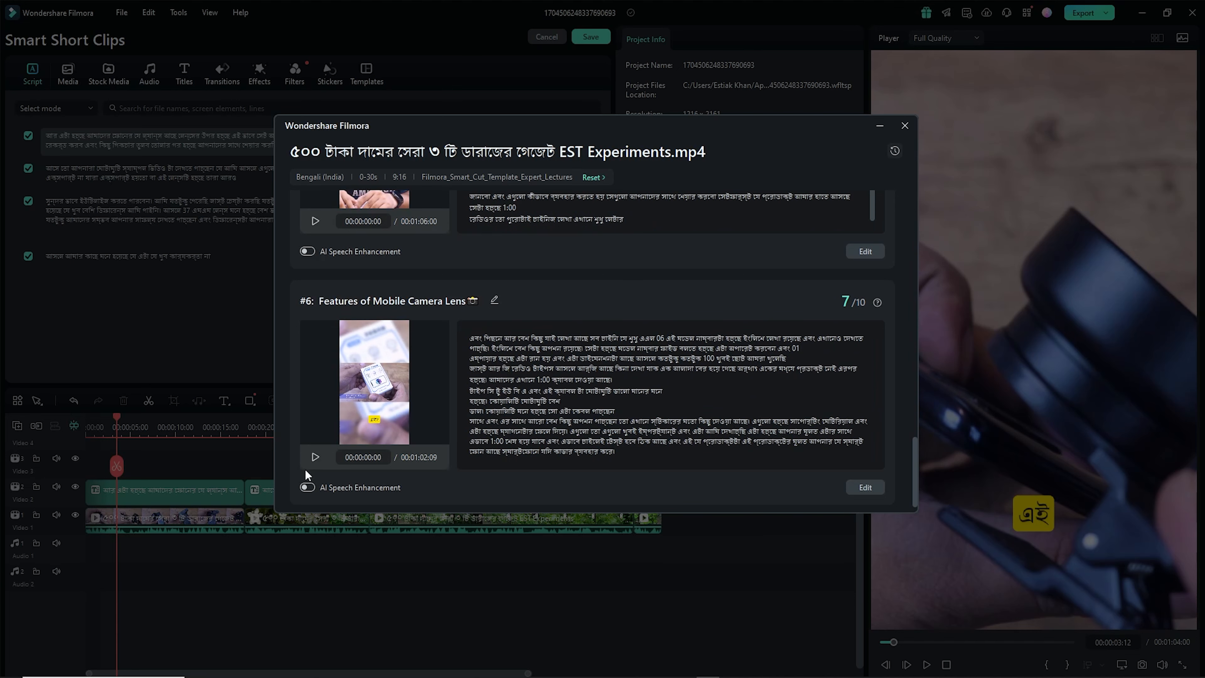
{"action": "scroll", "coordinate": [380, 414], "scroll_direction": "up", "scroll_amount": 4}
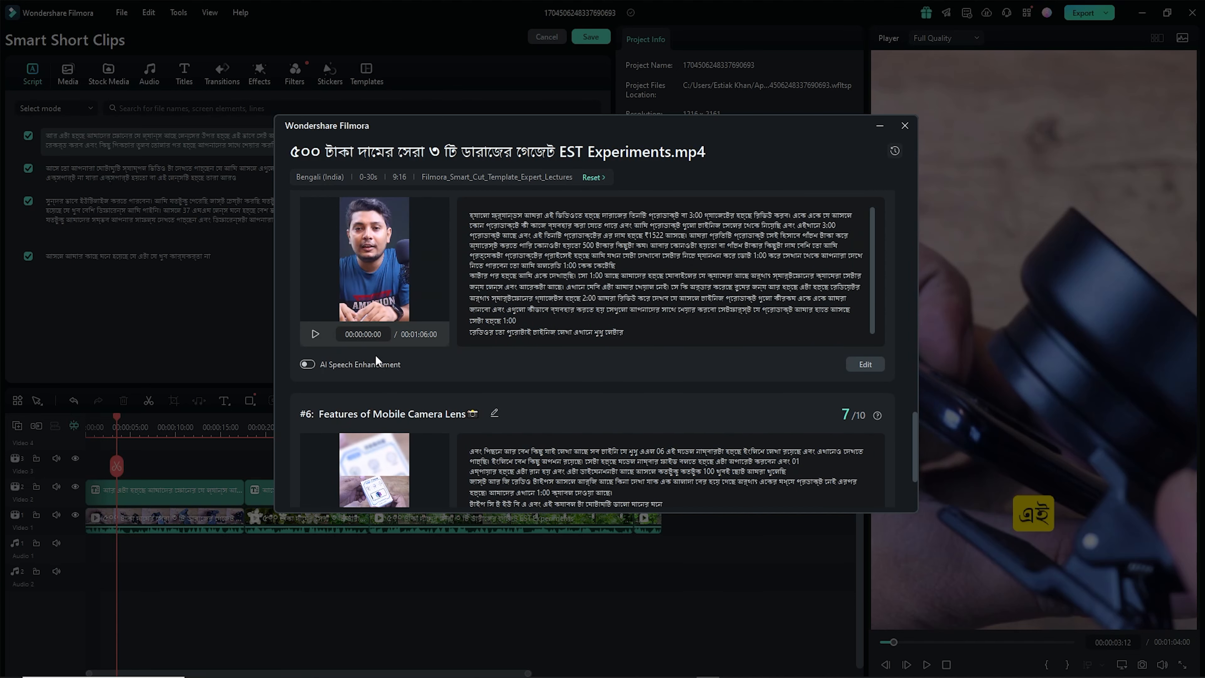
{"action": "scroll", "coordinate": [378, 299], "scroll_direction": "up", "scroll_amount": 4}
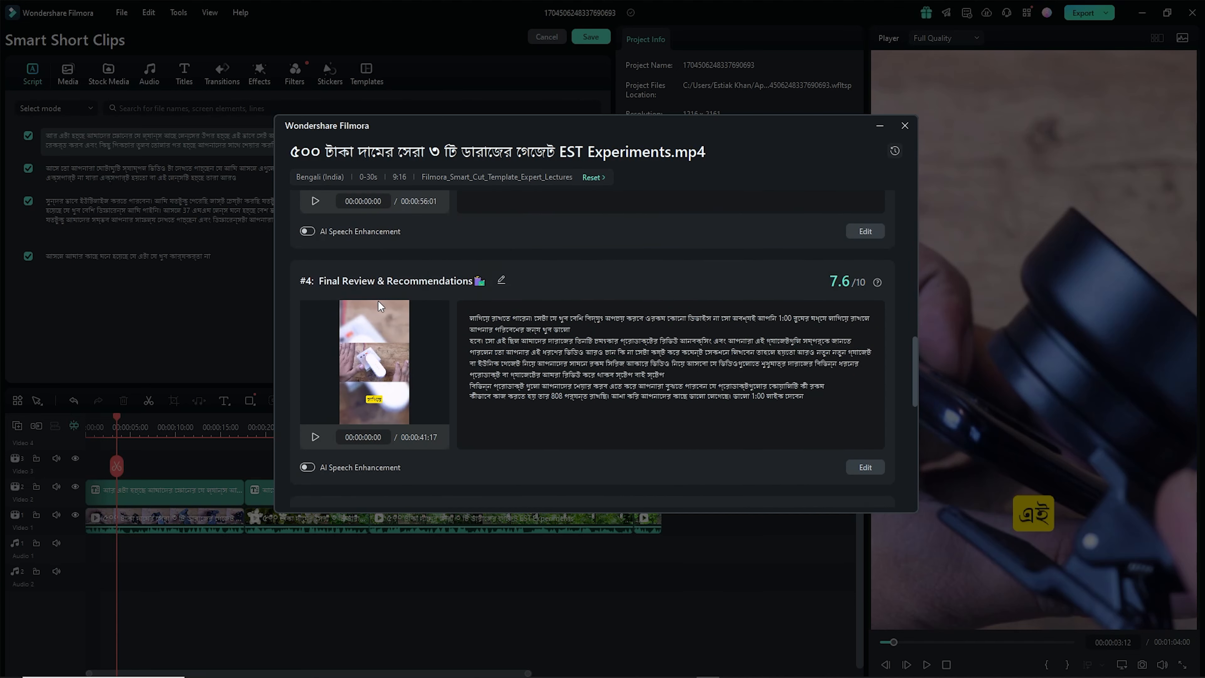
{"action": "scroll", "coordinate": [379, 311], "scroll_direction": "down", "scroll_amount": 5}
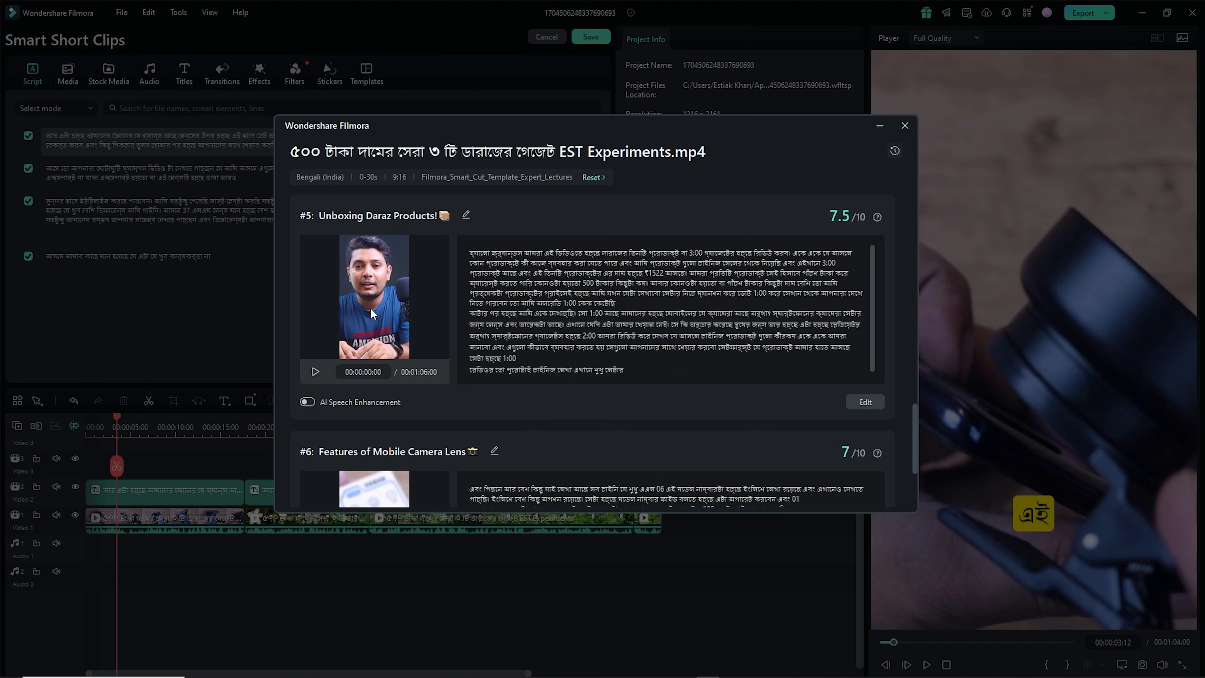
- Preview clip #5, "Unboxing Daraz Products!", in the results and open it for editing
{"action": "left_click", "coordinate": [315, 371]}
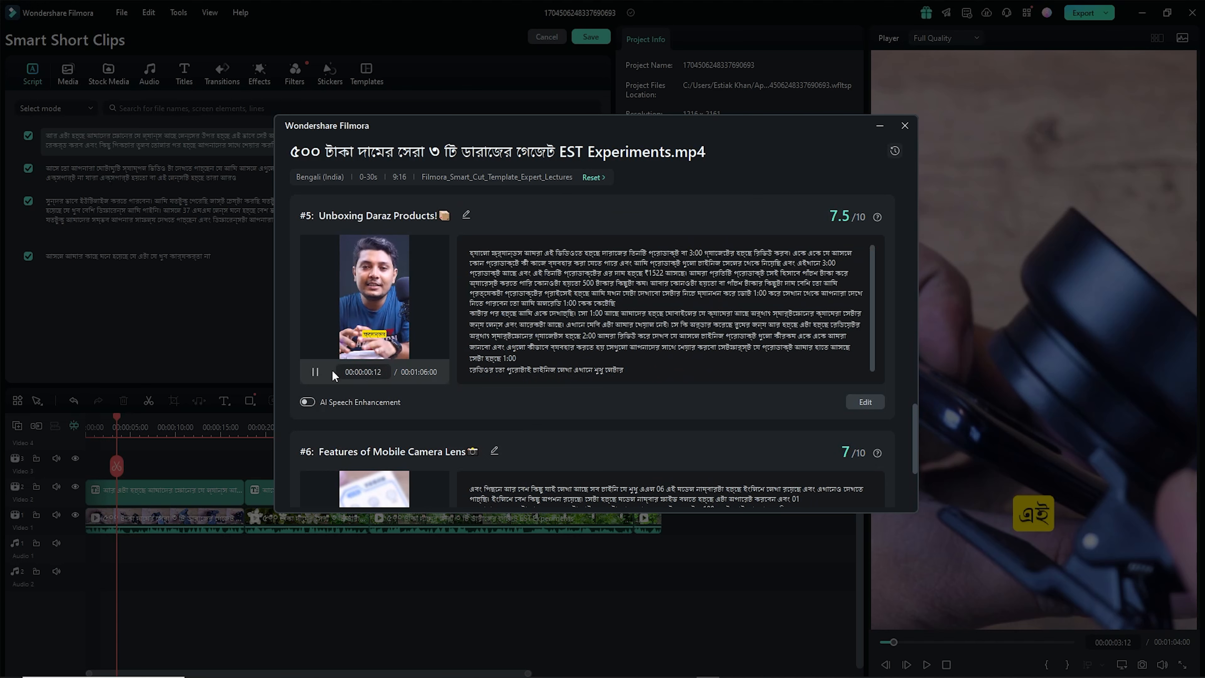
{"action": "left_click", "coordinate": [315, 372]}
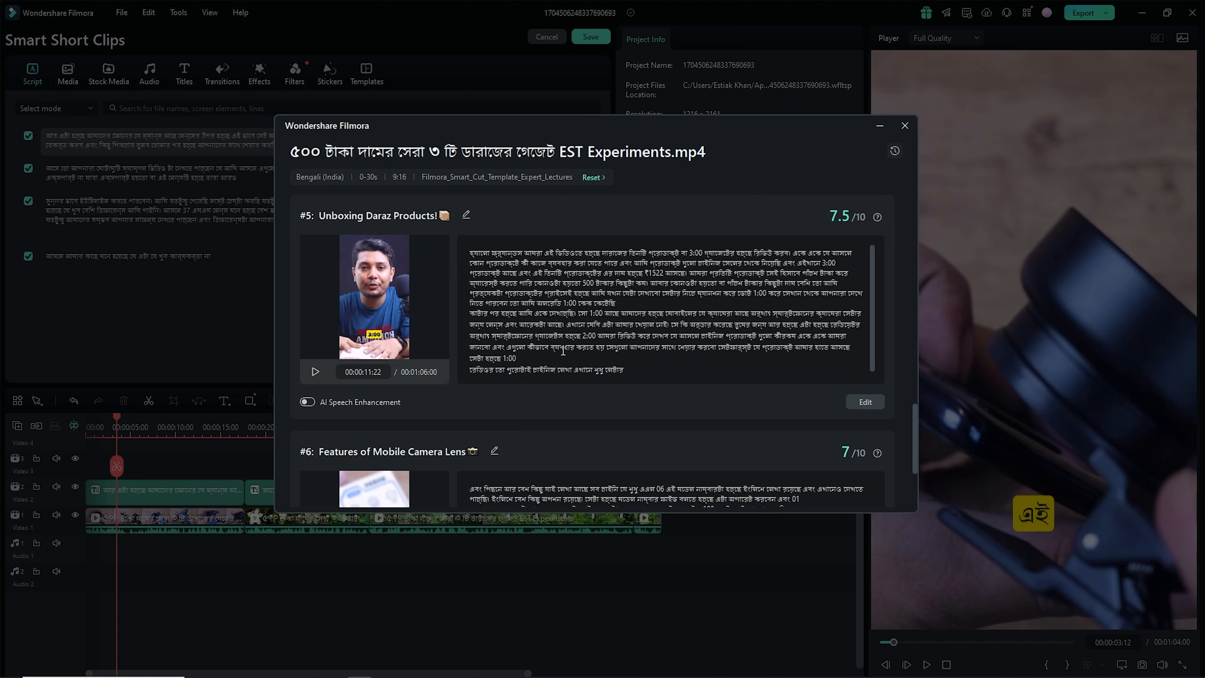
{"action": "scroll", "coordinate": [584, 371], "scroll_direction": "down", "scroll_amount": 1}
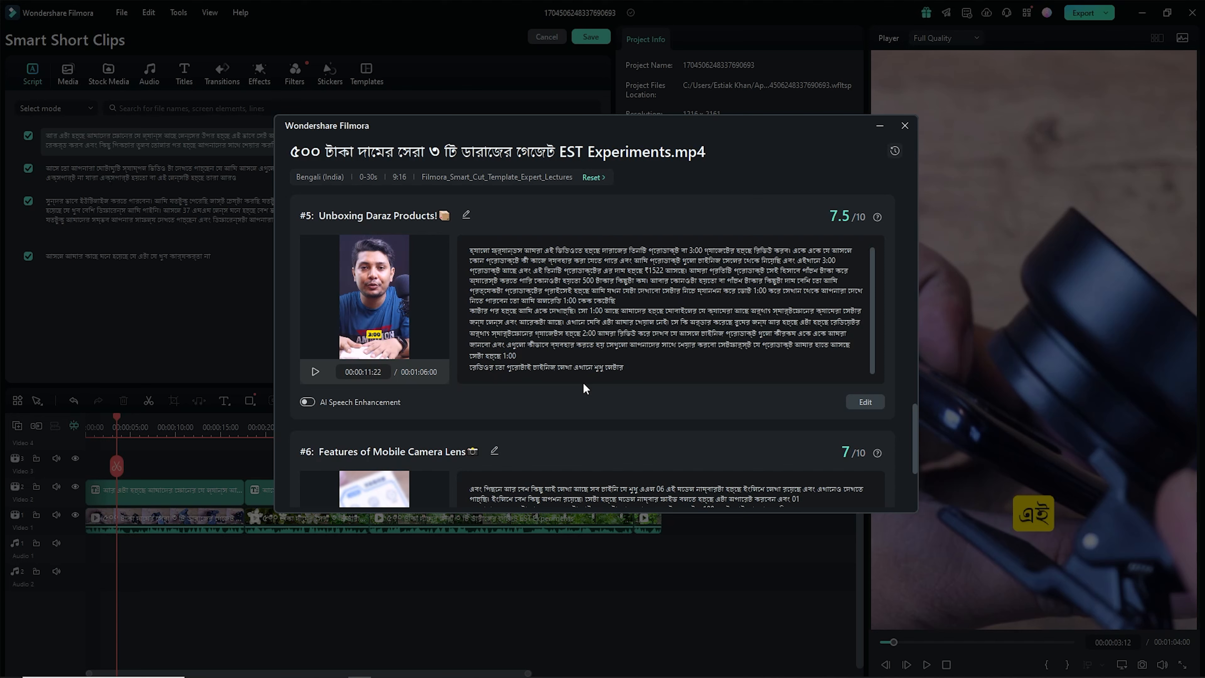
{"action": "left_click", "coordinate": [864, 402]}
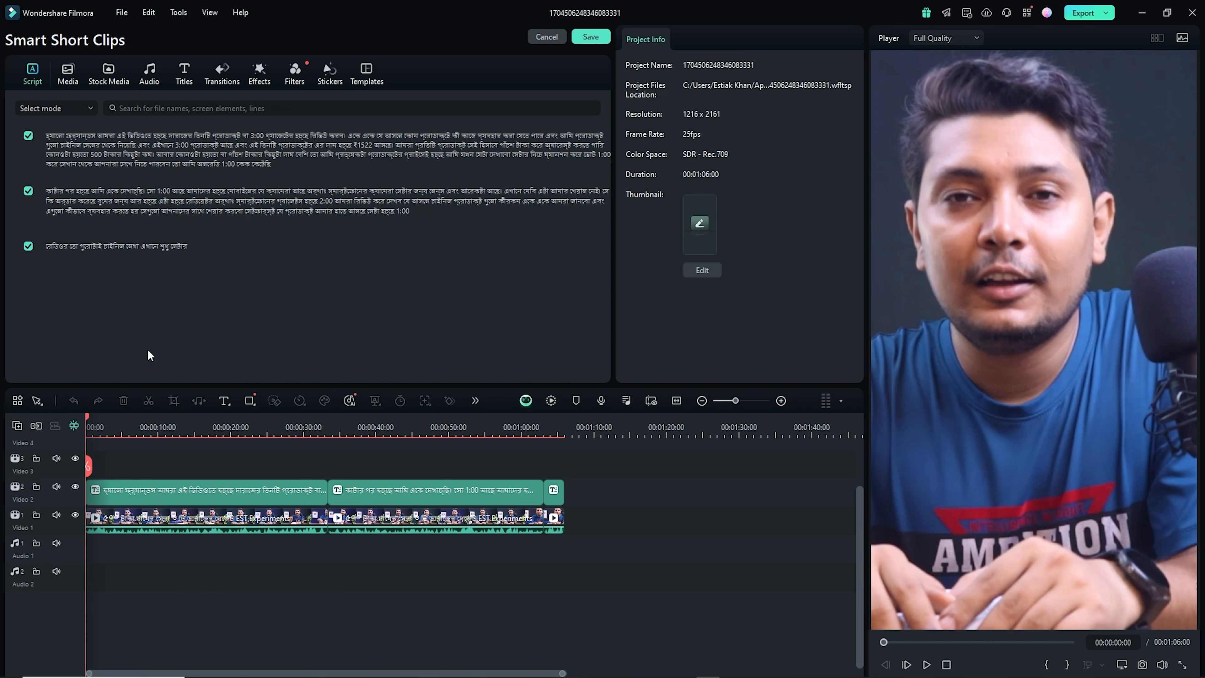
- Play the opening of the "Unboxing Daraz Products!" clip in the editor and save it back to the results
{"action": "key", "text": "space"}
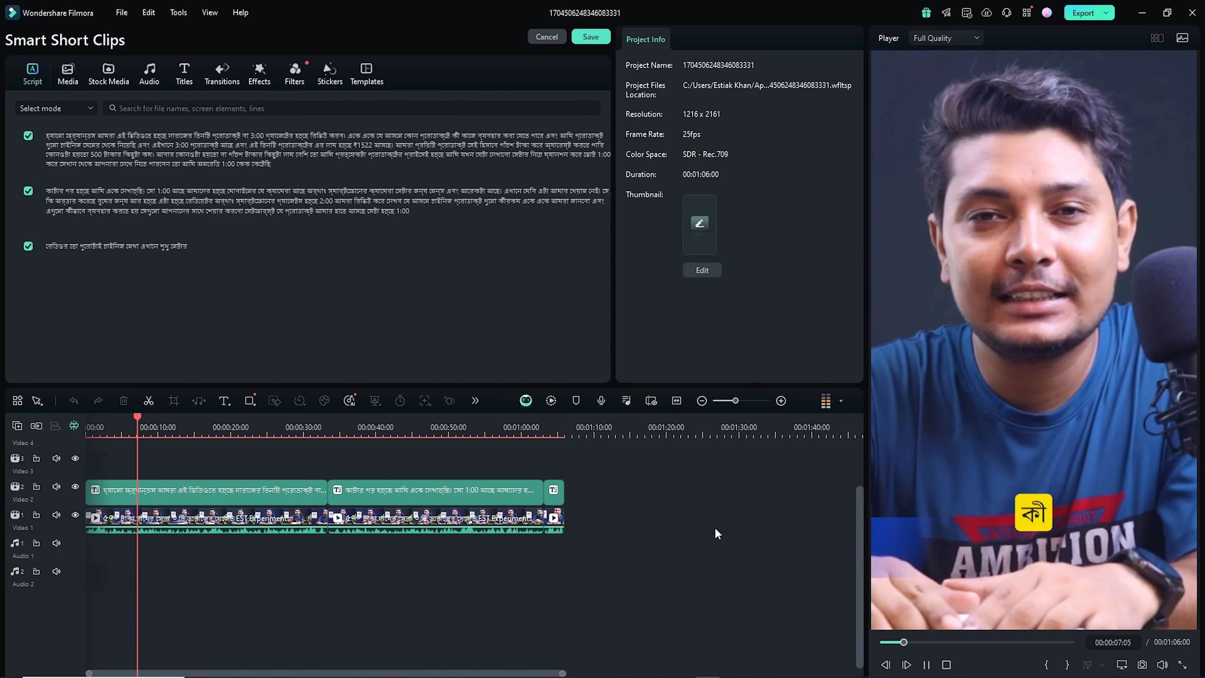
{"action": "key", "text": "space"}
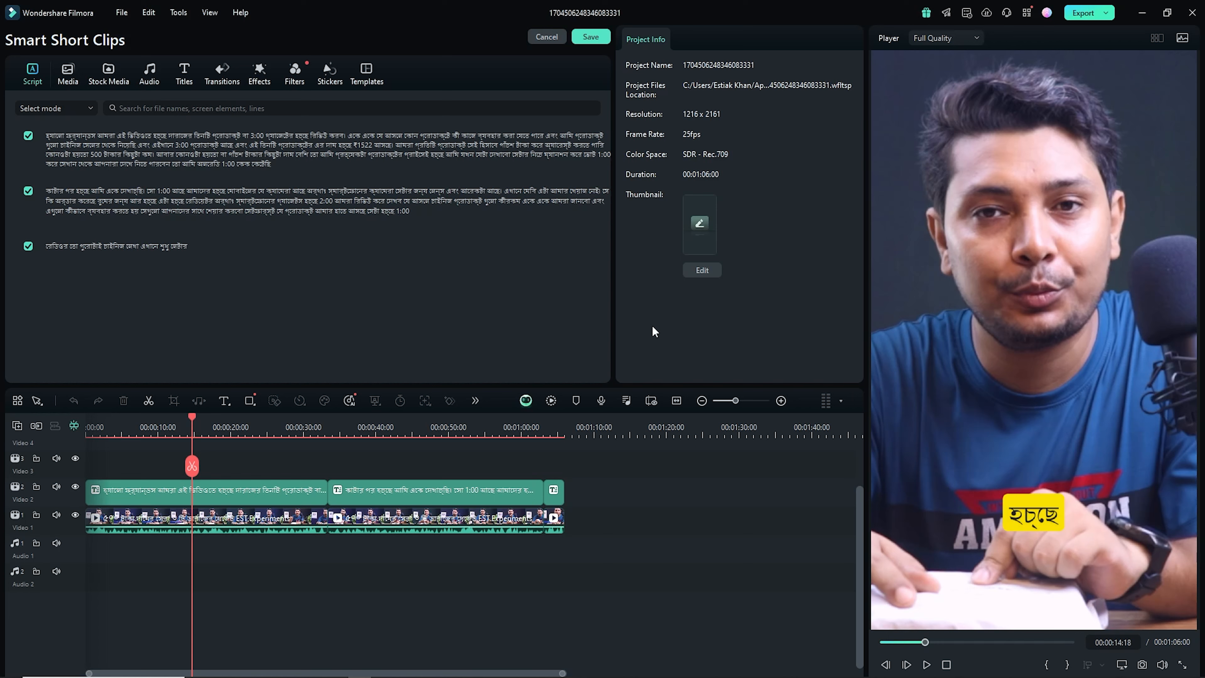
{"action": "left_click", "coordinate": [593, 35]}
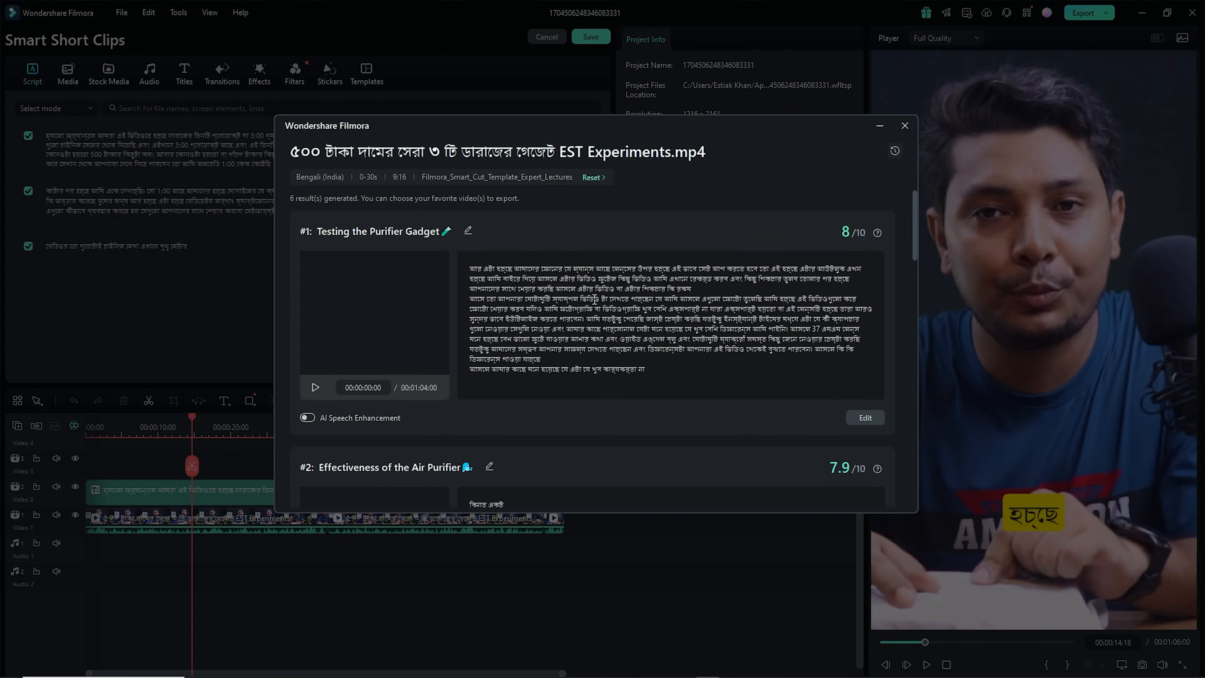
{"action": "scroll", "coordinate": [594, 299], "scroll_direction": "down", "scroll_amount": 15}
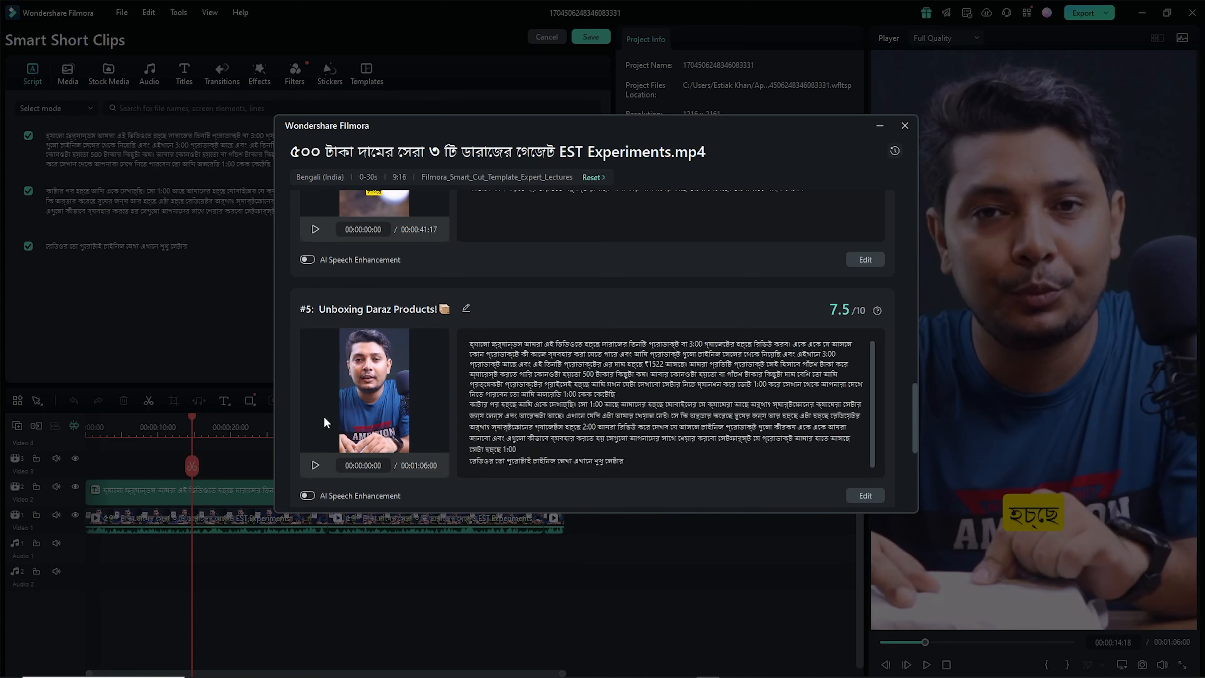
{"action": "scroll", "coordinate": [324, 422], "scroll_direction": "up", "scroll_amount": 15}
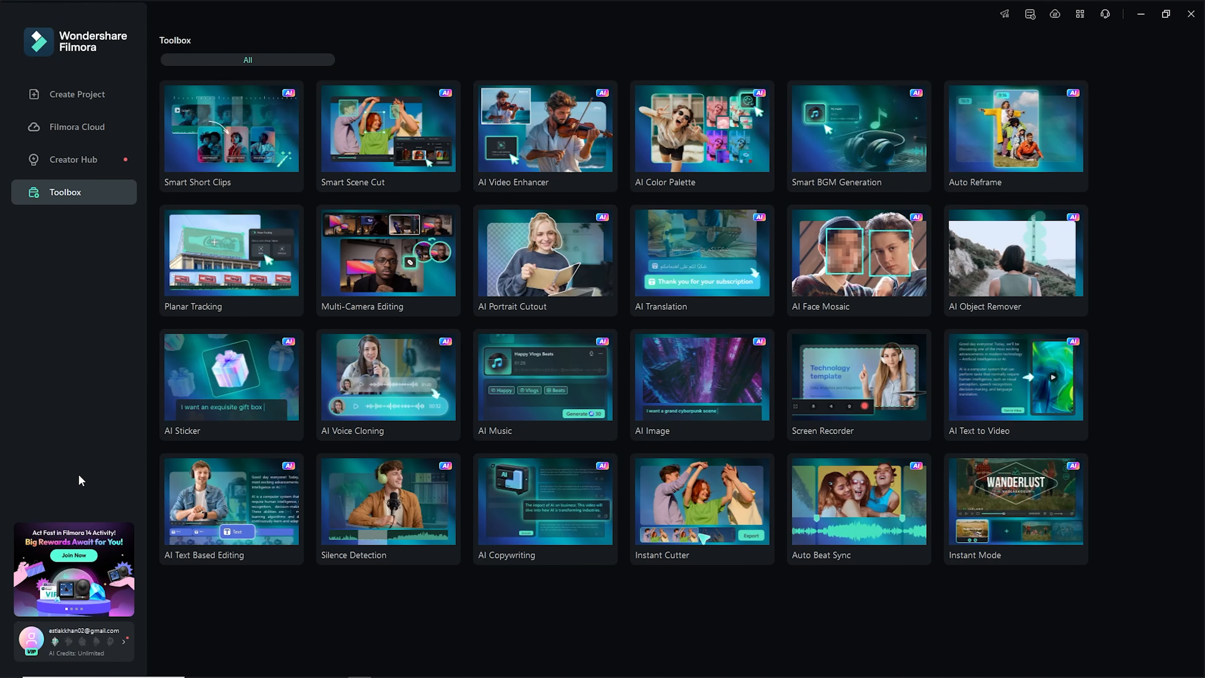
- Open the Auto Reframe tool from the Toolbox and import 5052422-hd_1920_1080_30fps.mp4 from Downloads
{"action": "left_click", "coordinate": [1005, 173]}
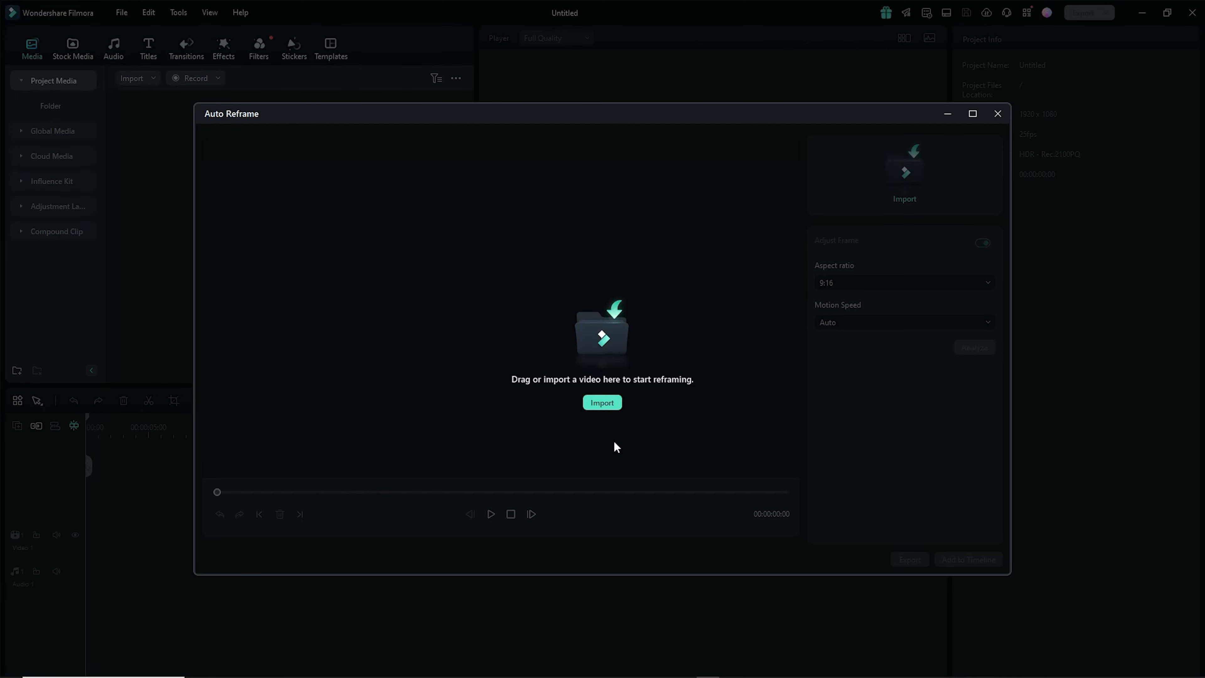
{"action": "left_click", "coordinate": [601, 402]}
{"action": "left_click", "coordinate": [439, 238]}
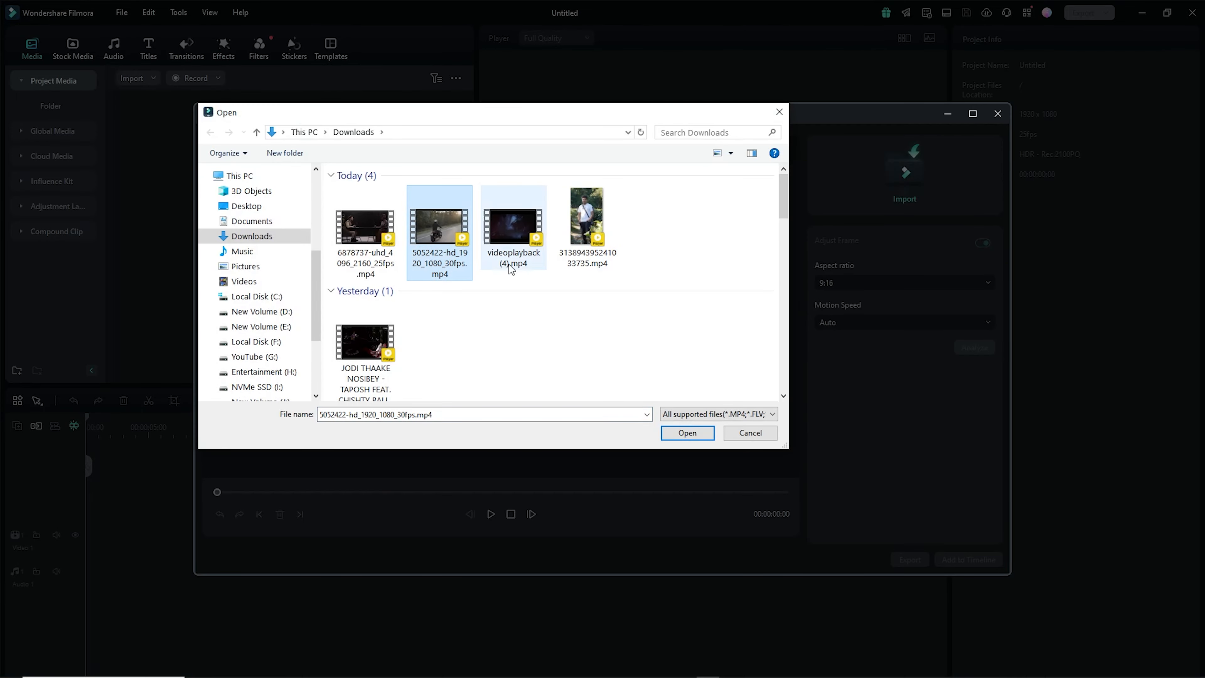
{"action": "left_click", "coordinate": [687, 432]}
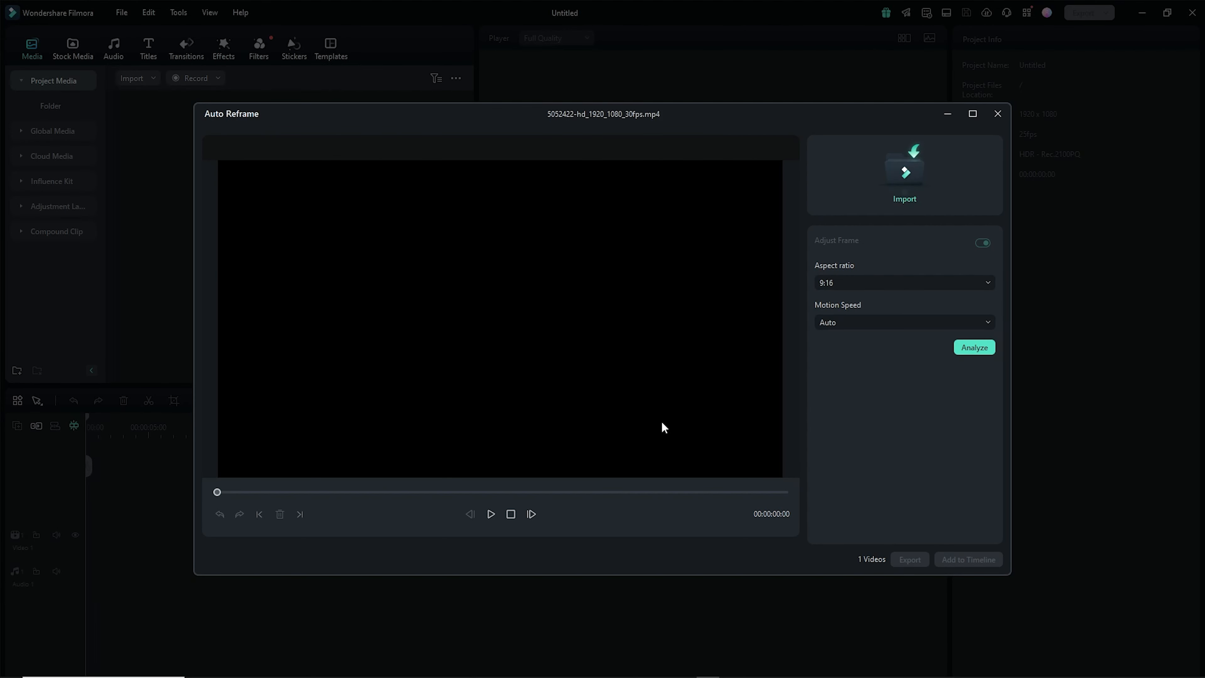
- Choose the 9:16 aspect ratio for the imported motorcycle video and analyze it for reframing
{"action": "left_click", "coordinate": [920, 282]}
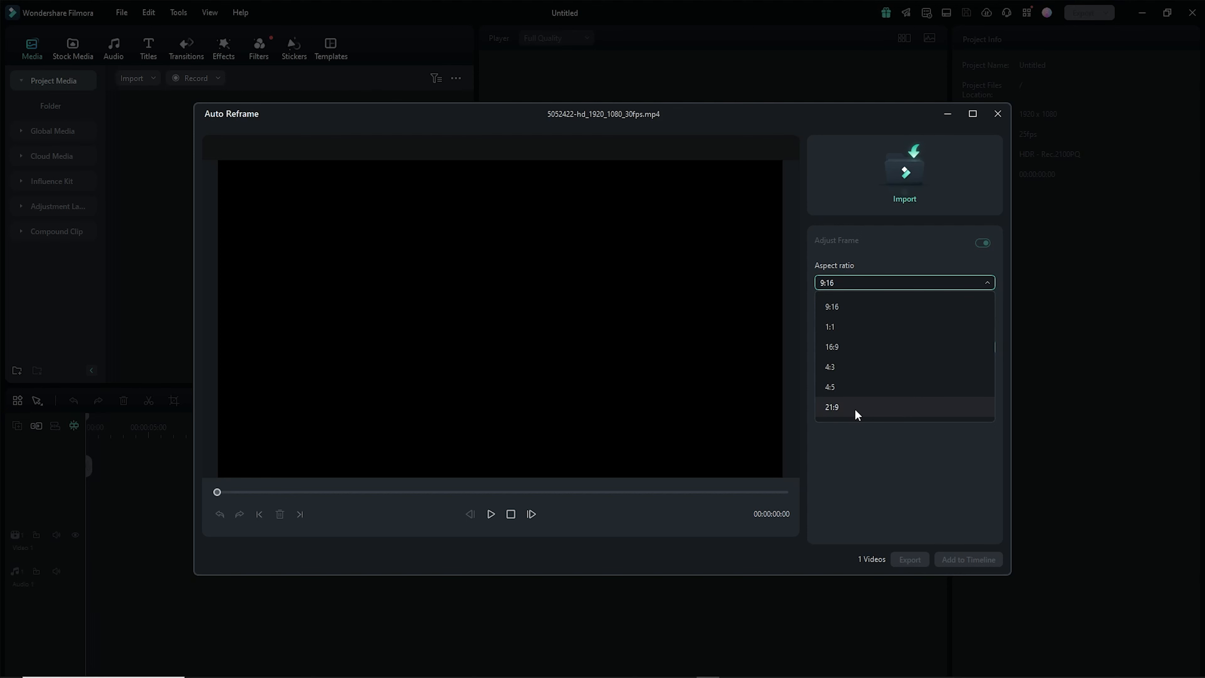
{"action": "left_click", "coordinate": [840, 312]}
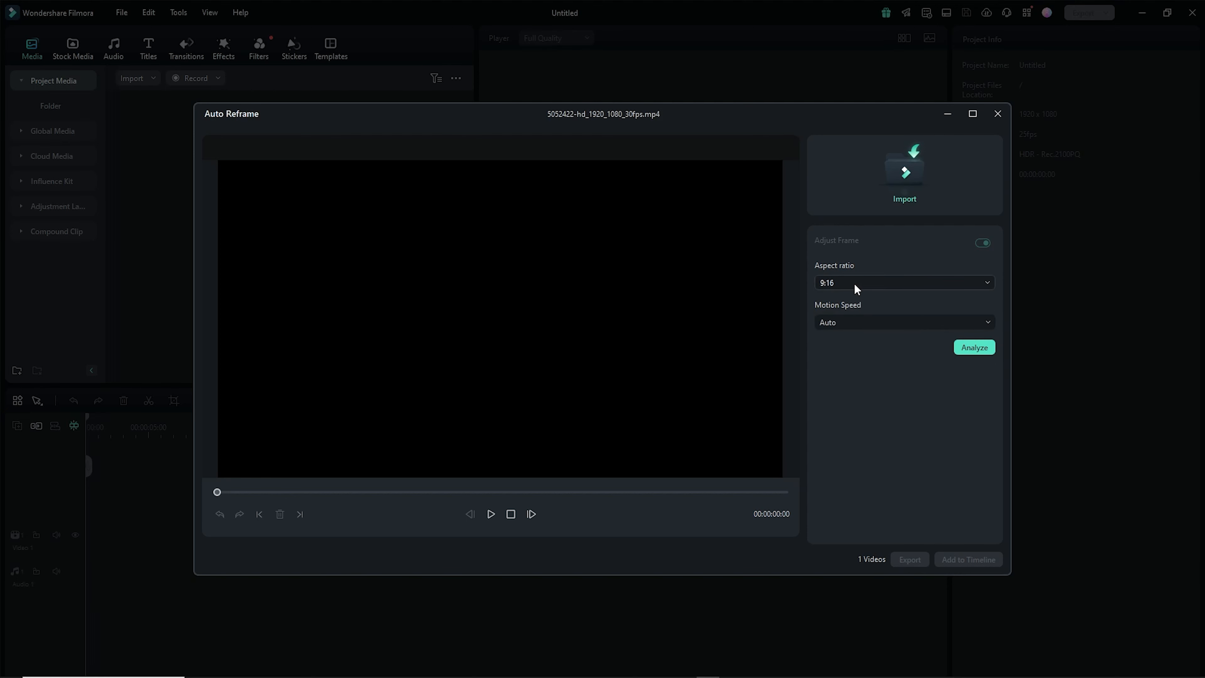
{"action": "left_click", "coordinate": [972, 349]}
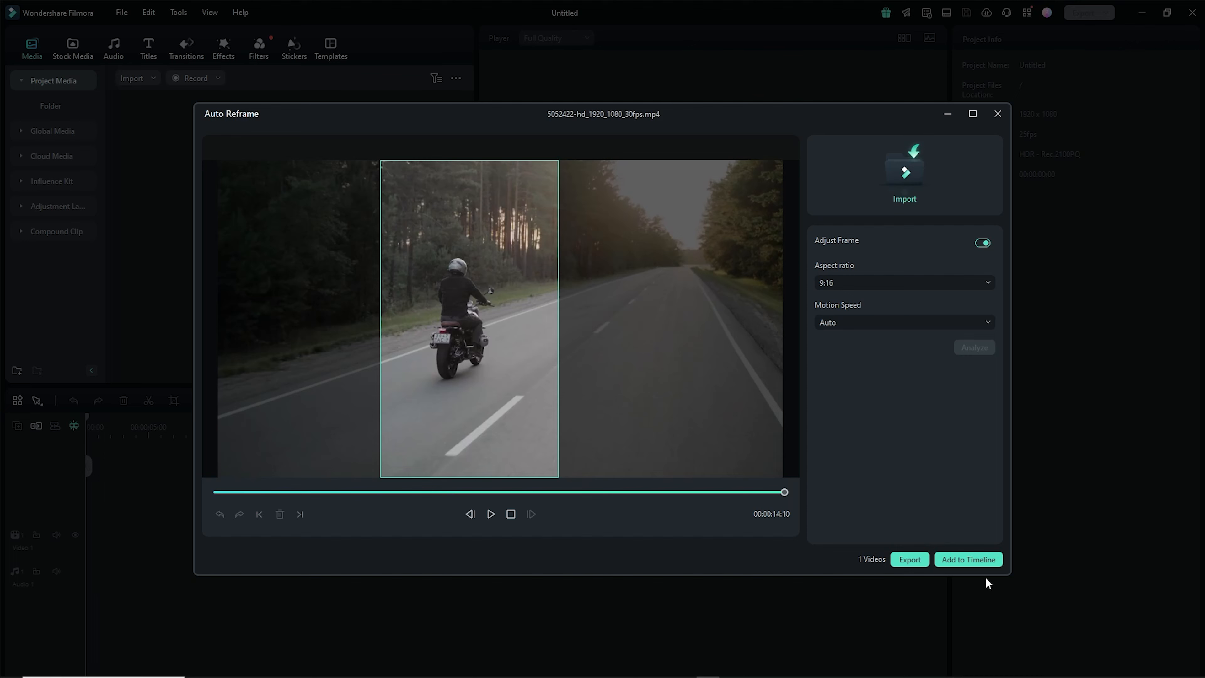
- Add the reframed video to the timeline, matching the project to the media at 608 x 1080 29.97fps, and play it back
{"action": "left_click", "coordinate": [977, 560]}
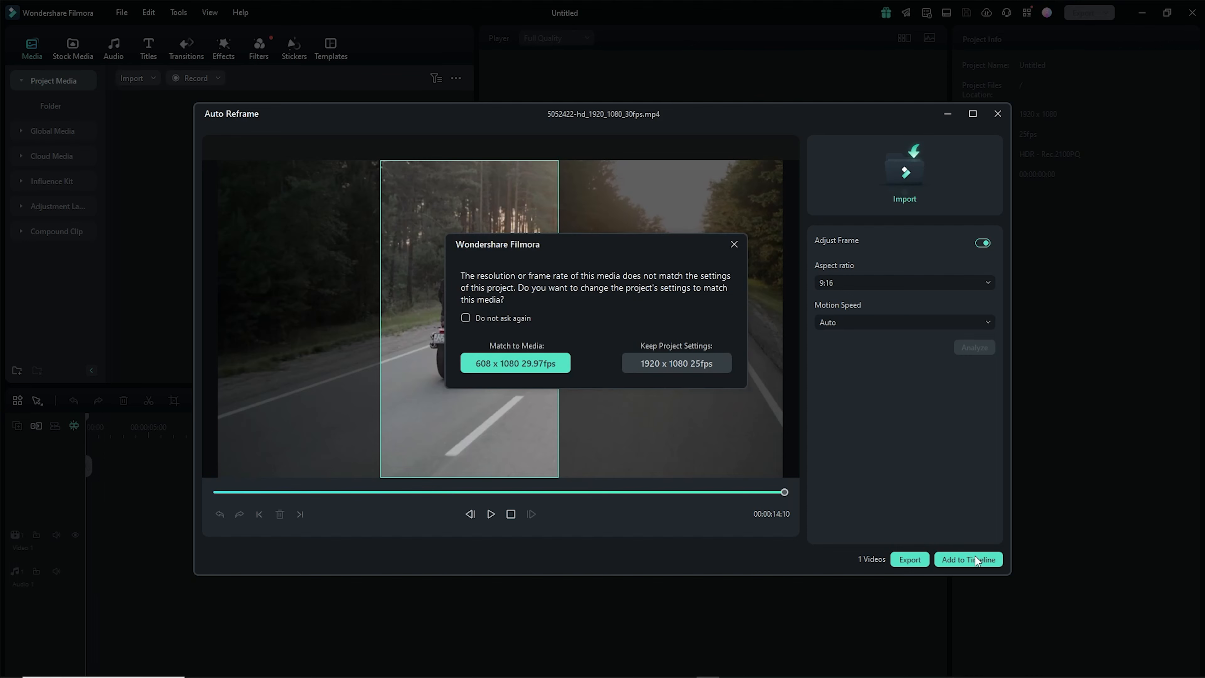
{"action": "left_click", "coordinate": [499, 368]}
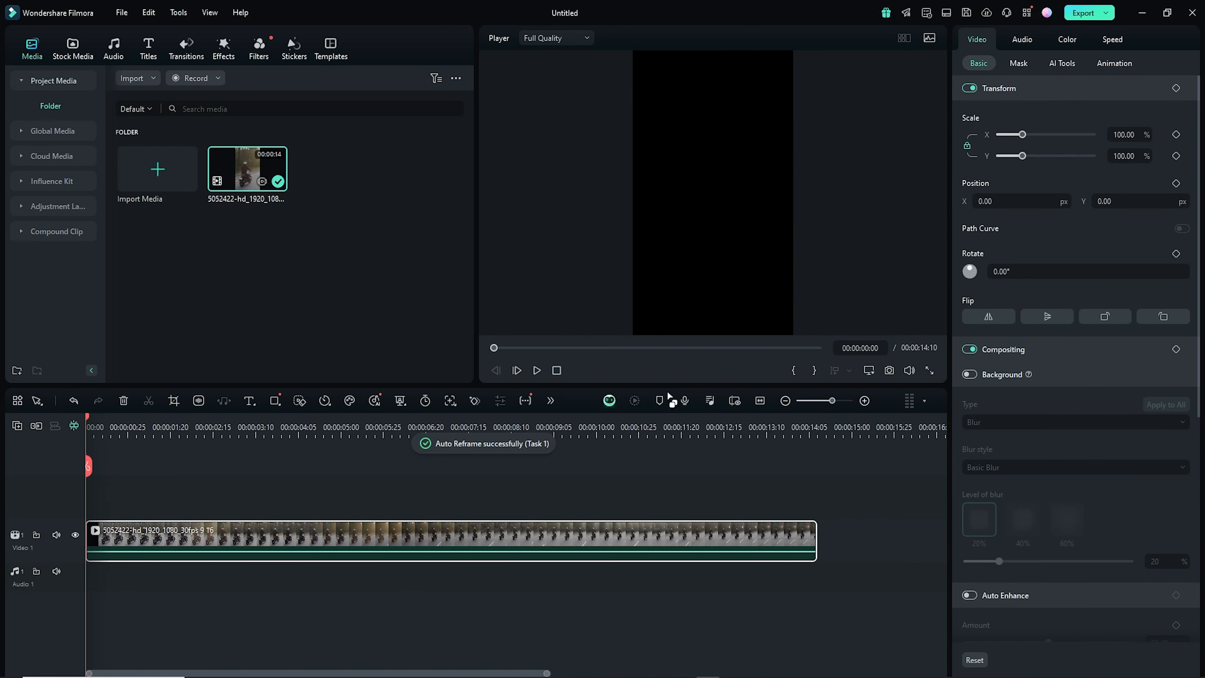
{"action": "left_click", "coordinate": [537, 370]}
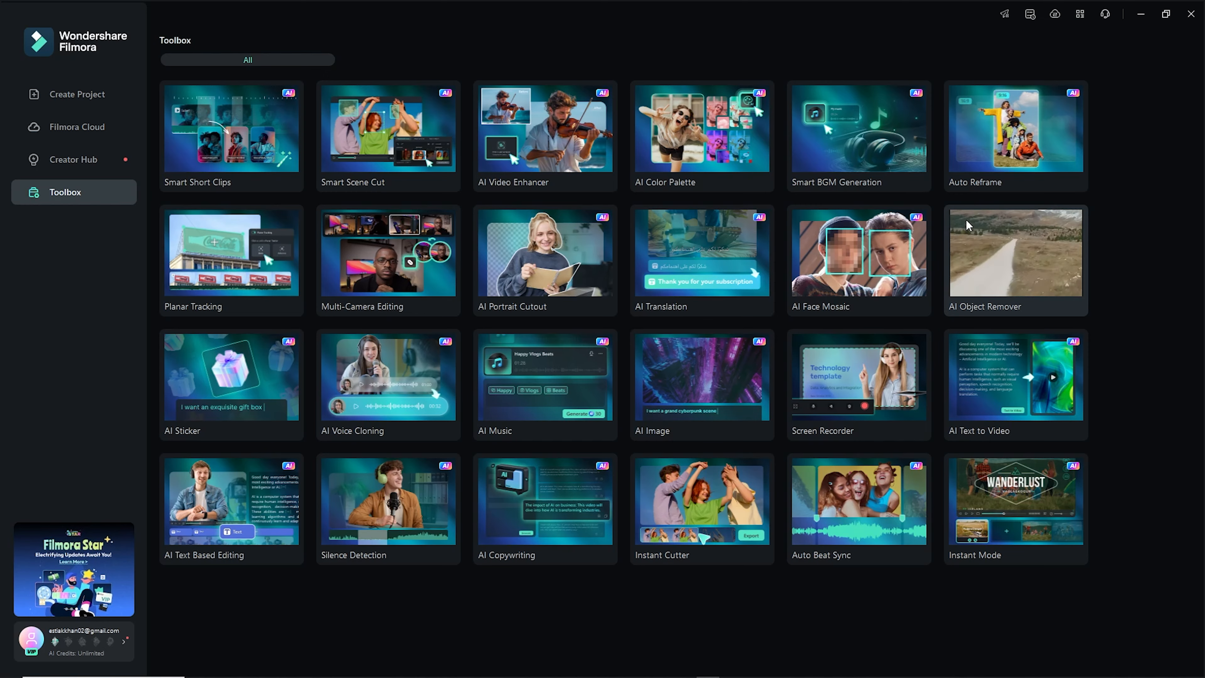
- Open the AI Video Enhancer tool from the Toolbox and scrub through its PlanarTracking sample clip on the timeline
{"action": "left_click", "coordinate": [534, 151]}
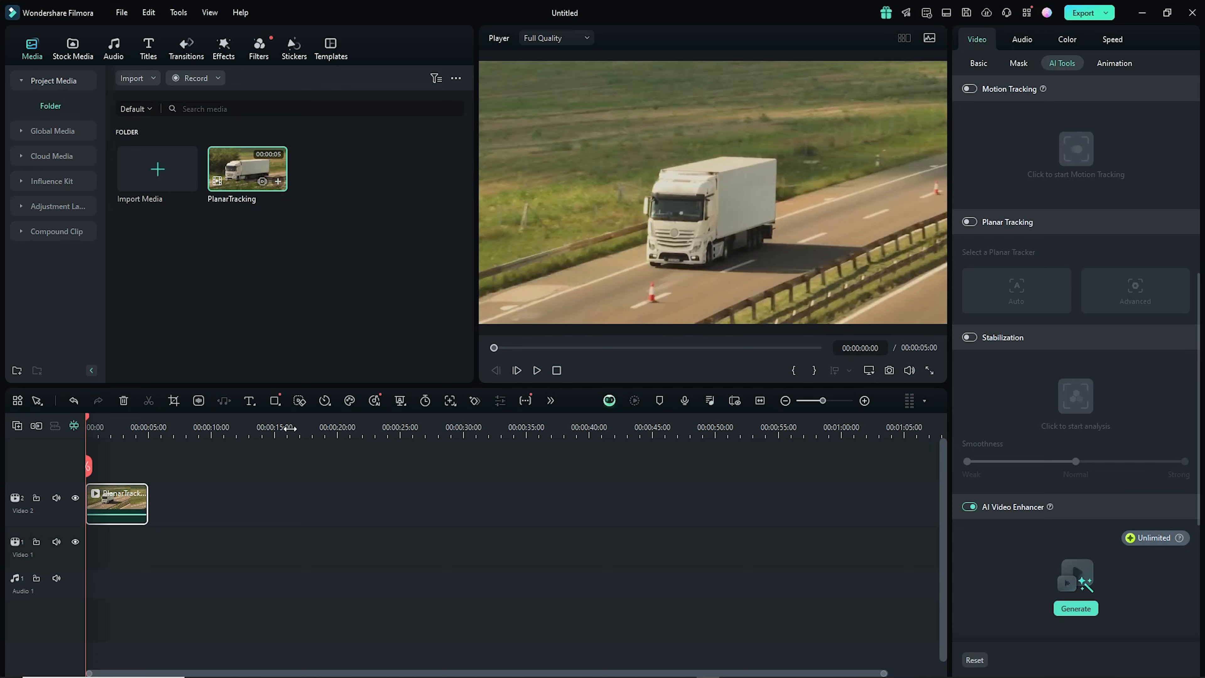
{"action": "left_click_drag", "start_coordinate": [274, 429], "coordinate": [573, 420]}
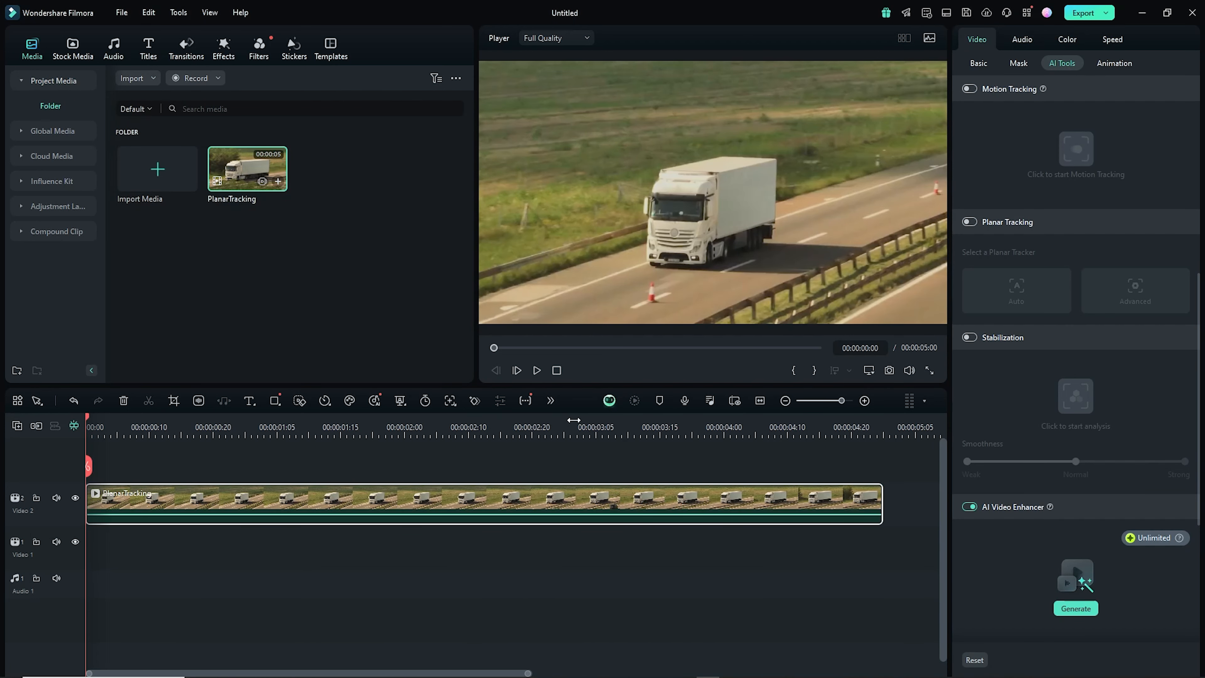
{"action": "left_click", "coordinate": [314, 426]}
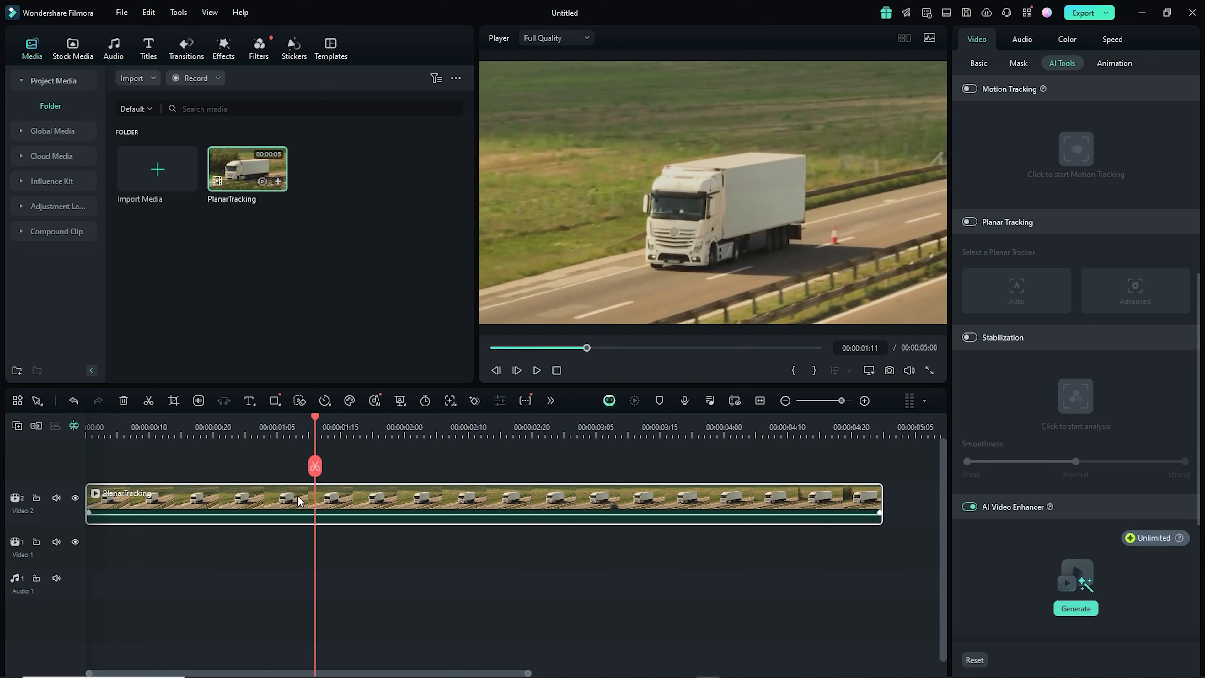
{"action": "left_click_drag", "start_coordinate": [553, 422], "coordinate": [118, 464]}
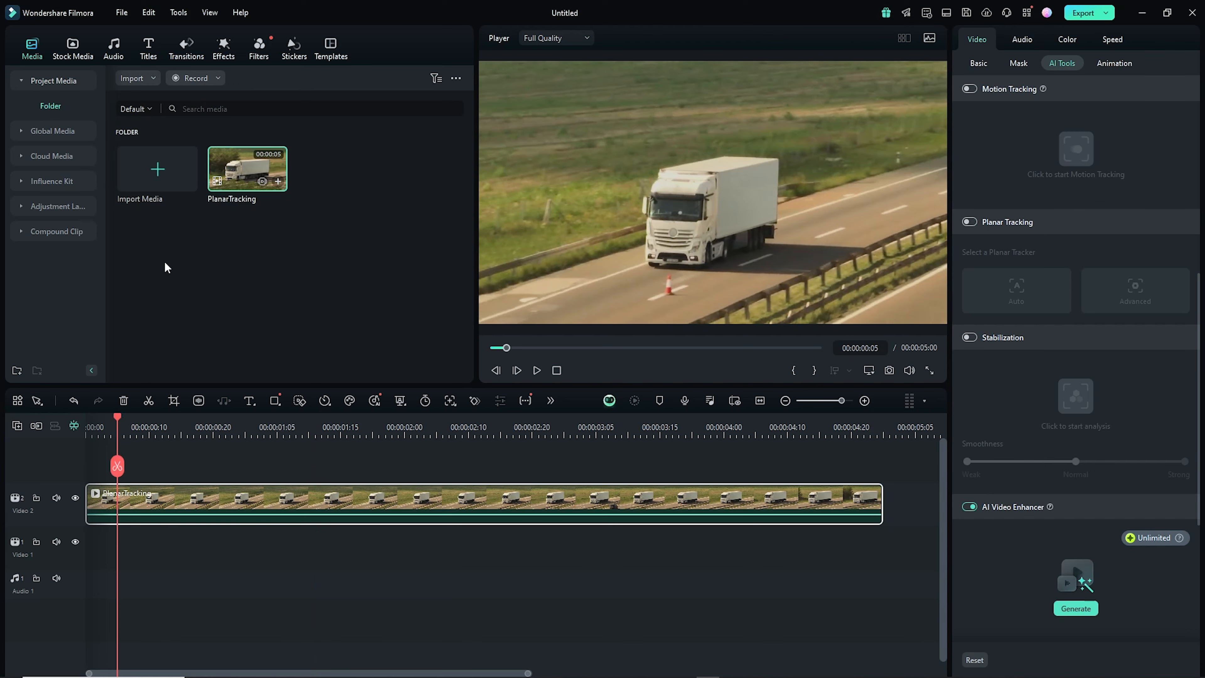
- Import the C0759 video and place it directly after the PlanarTracking clip on the Video 2 track
{"action": "left_click", "coordinate": [157, 168]}
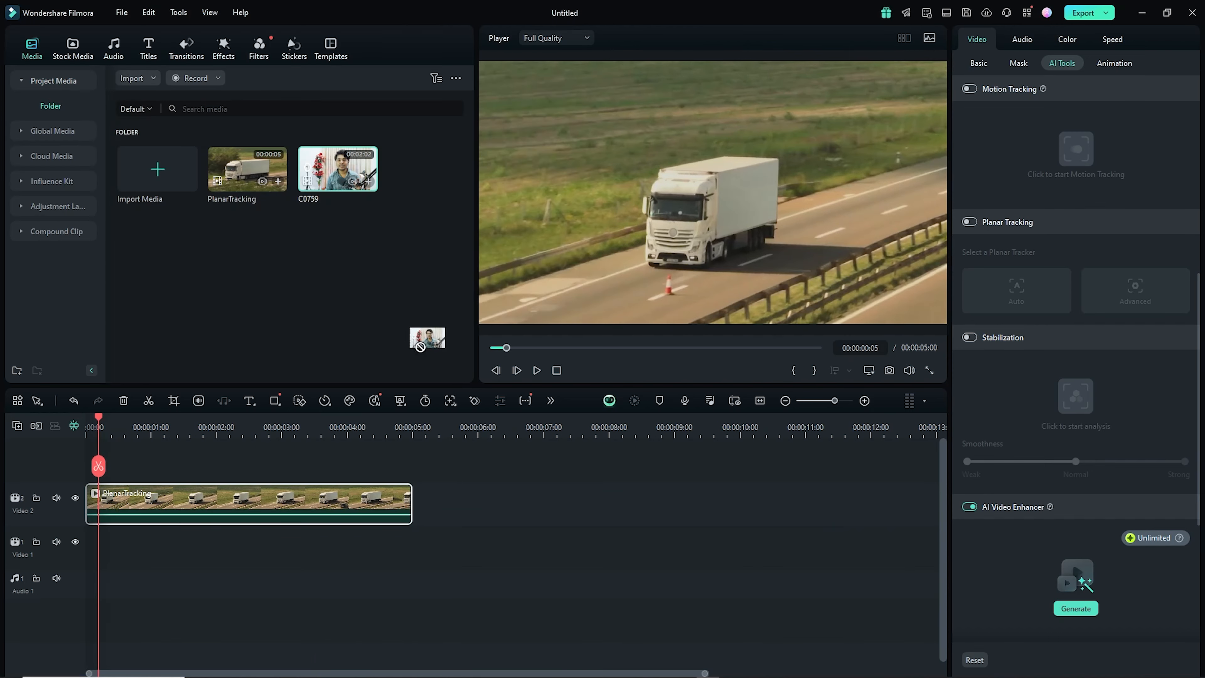
{"action": "left_click_drag", "start_coordinate": [337, 169], "coordinate": [426, 508]}
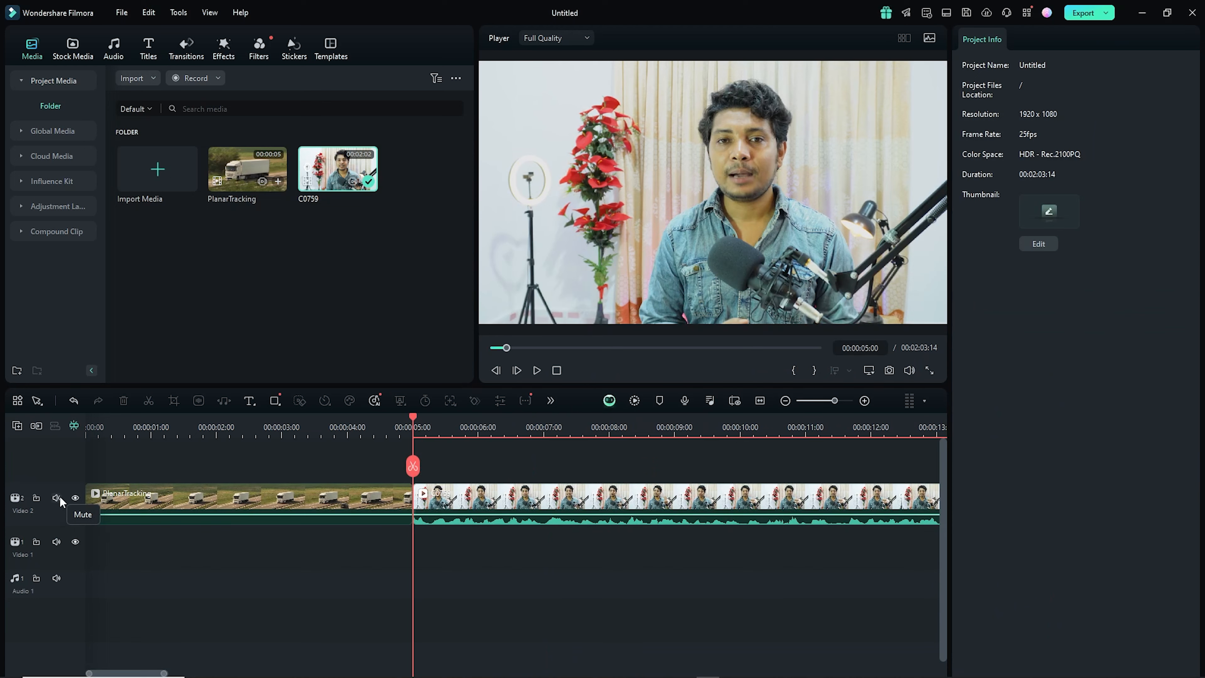
- Mute the Video 2 track and split the C0759 clip at 00:00:09:05, deleting the part after the cut
{"action": "left_click", "coordinate": [646, 498]}
{"action": "left_click_drag", "start_coordinate": [646, 422], "coordinate": [688, 422]}
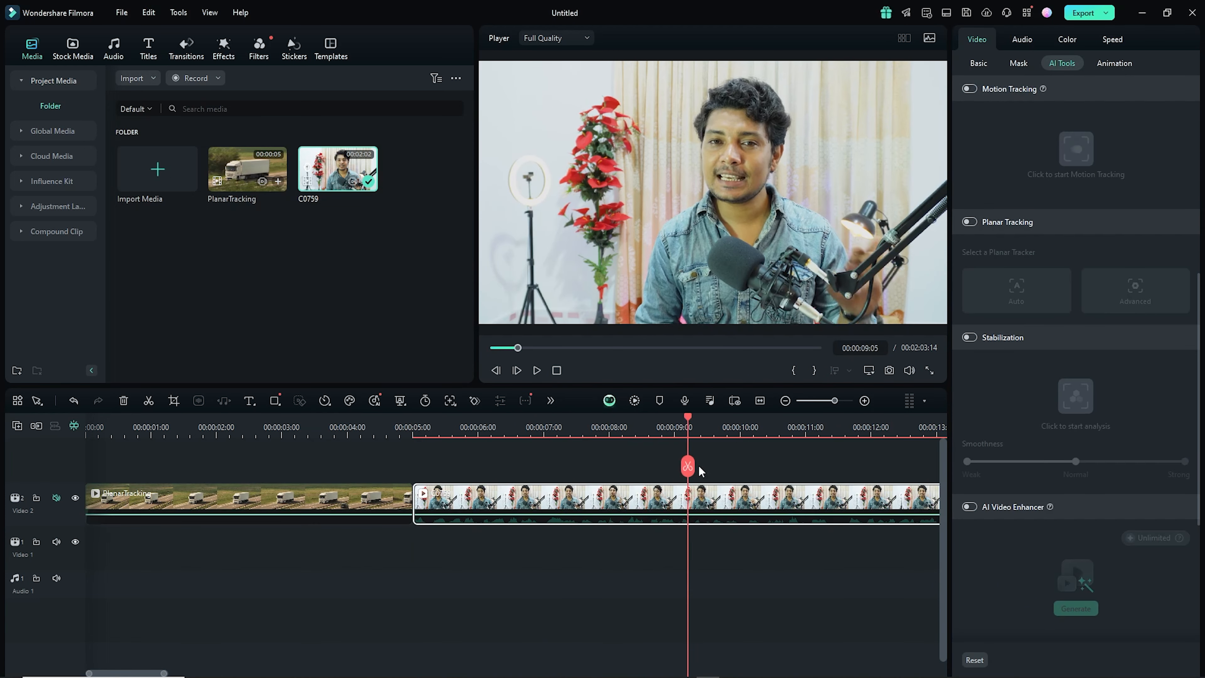
{"action": "left_click", "coordinate": [689, 466]}
{"action": "key", "text": "Delete"}
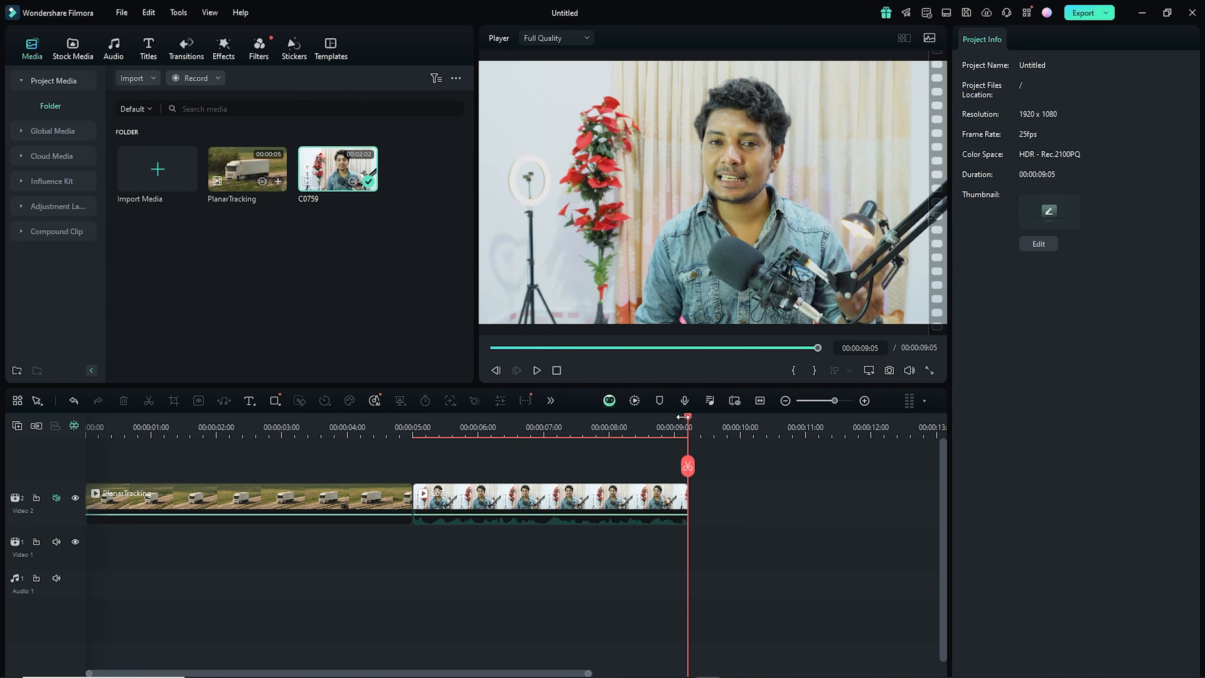
- Generate an AI Video Enhancer version of the PlanarTracking clip on the Video 2 track
{"action": "left_click_drag", "start_coordinate": [687, 417], "coordinate": [106, 421]}
{"action": "left_click", "coordinate": [211, 491]}
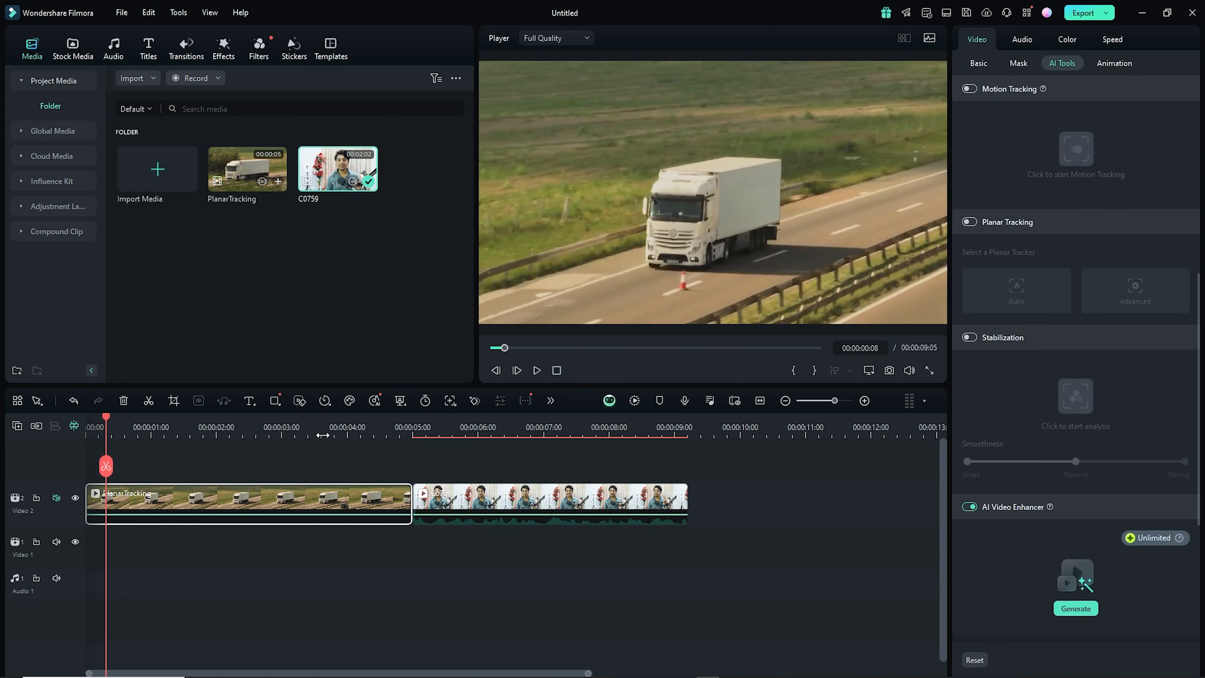
{"action": "left_click_drag", "start_coordinate": [323, 425], "coordinate": [371, 420]}
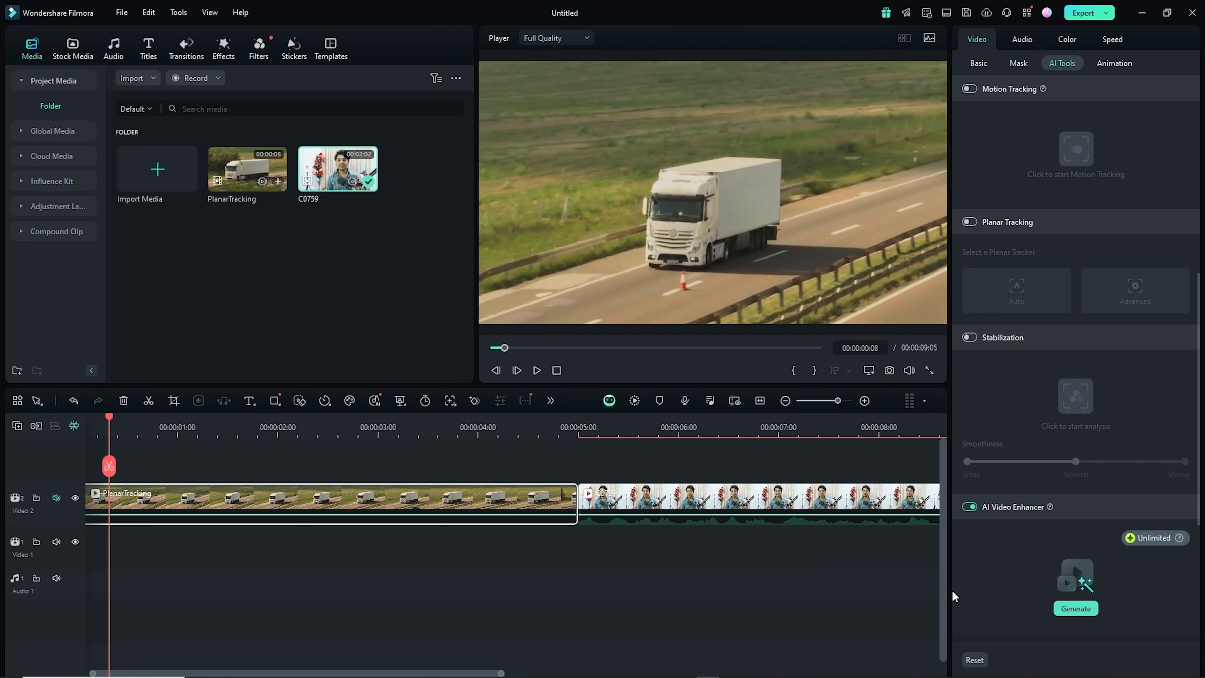
{"action": "left_click", "coordinate": [1075, 608]}
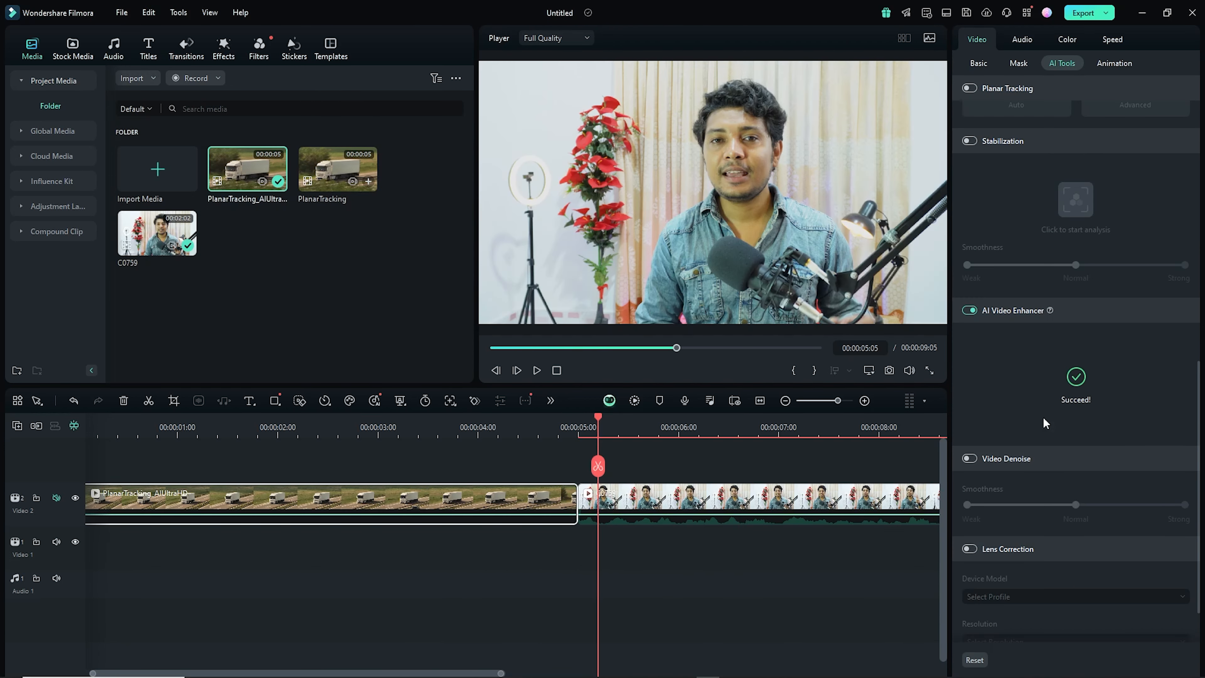
- Enhance the trimmed C0759 clip with AI Video Enhancer and play back the result
{"action": "left_click", "coordinate": [798, 500]}
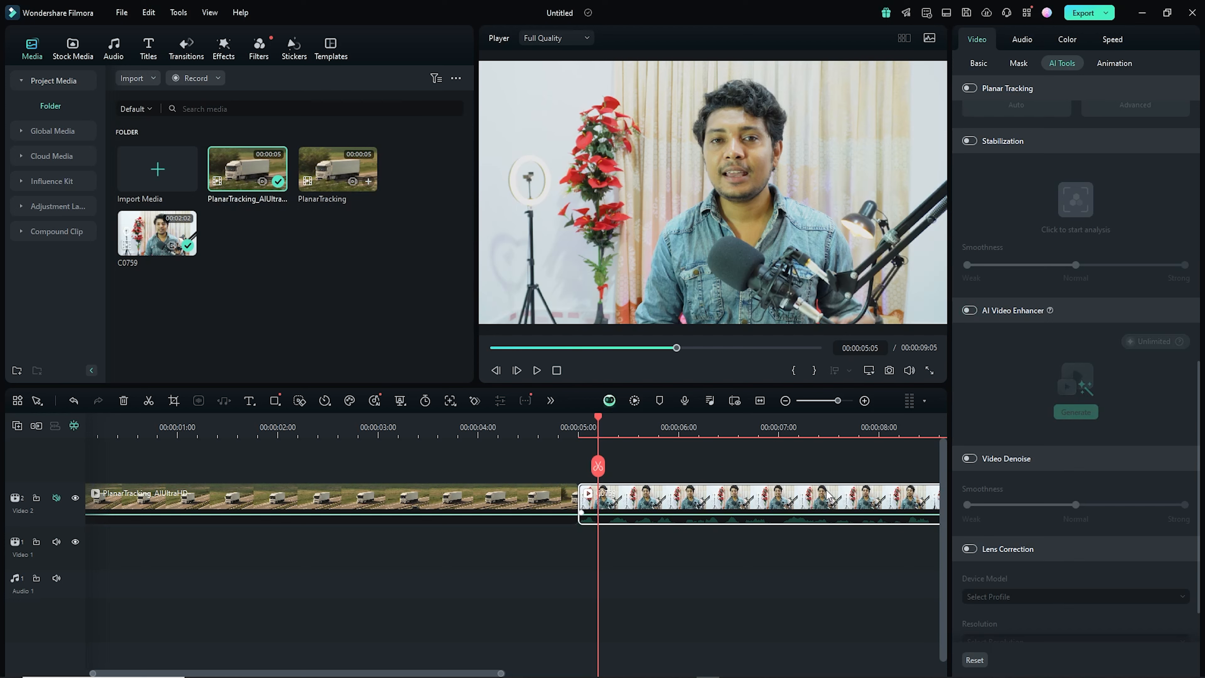
{"action": "left_click", "coordinate": [969, 310]}
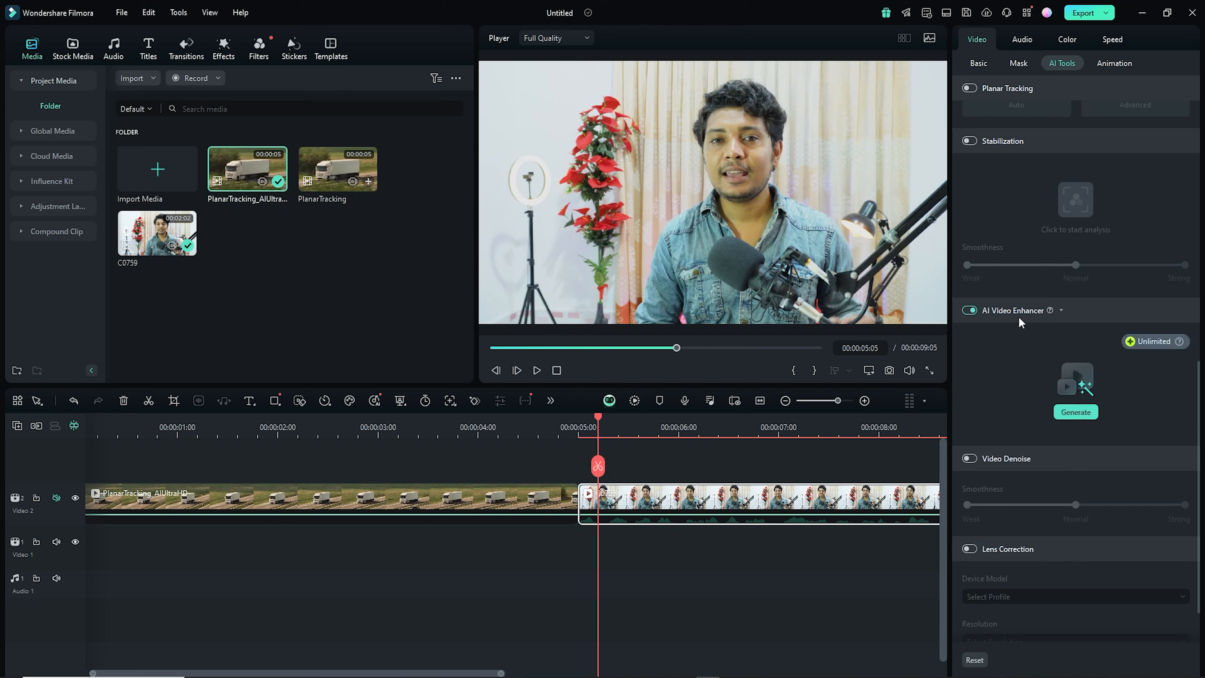
{"action": "left_click", "coordinate": [1075, 412]}
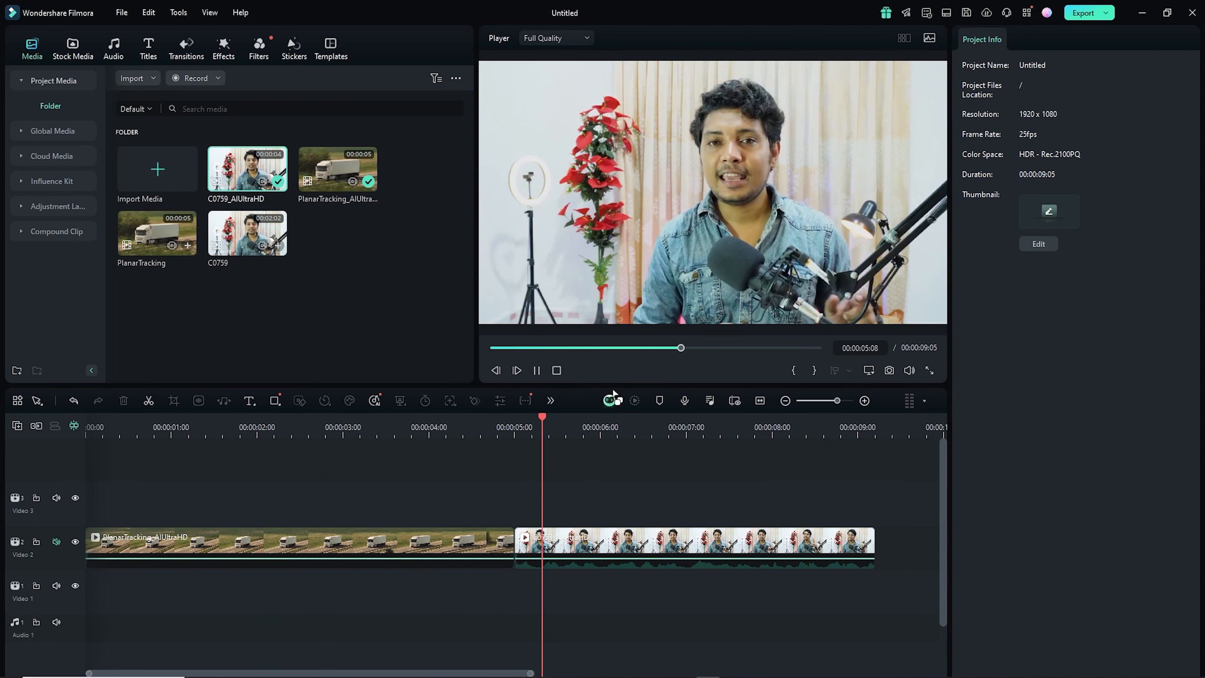
{"action": "left_click", "coordinate": [536, 370]}
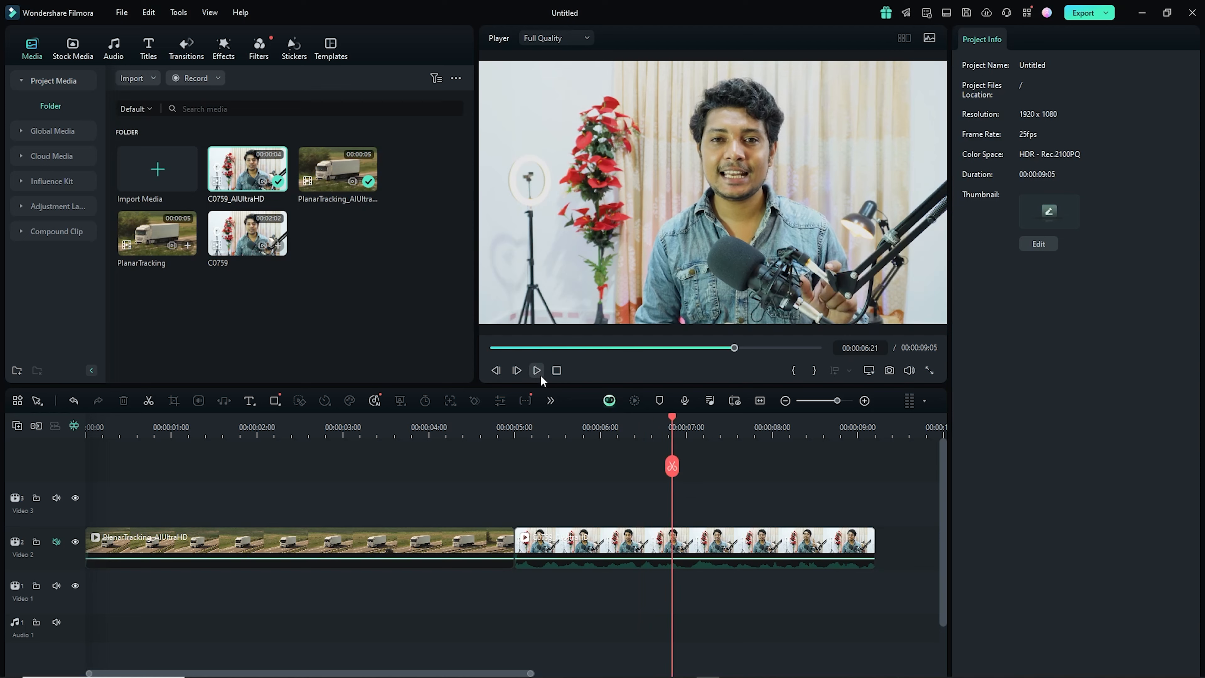
- Add the original C0759 video to Video 3, match the project to 3840 x 2160 23.97fps, and shift the clip to start at about 00:00:06:10
{"action": "left_click_drag", "start_coordinate": [247, 171], "coordinate": [519, 500]}
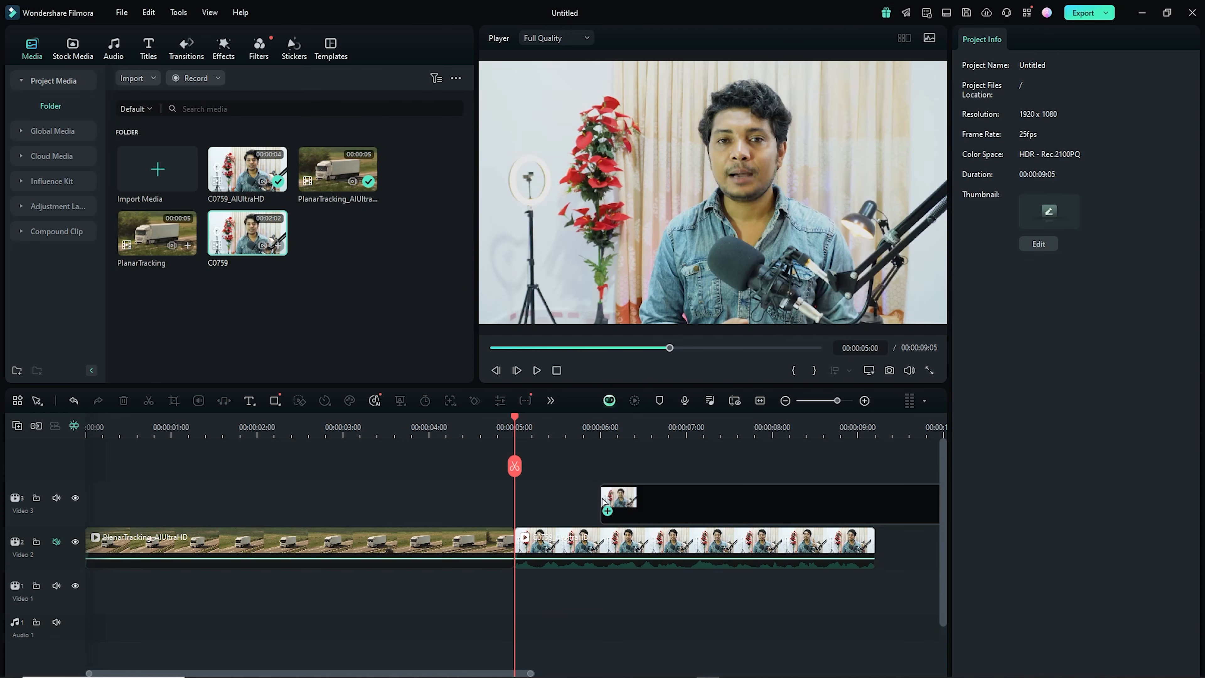
{"action": "left_click_drag", "start_coordinate": [602, 500], "coordinate": [517, 502]}
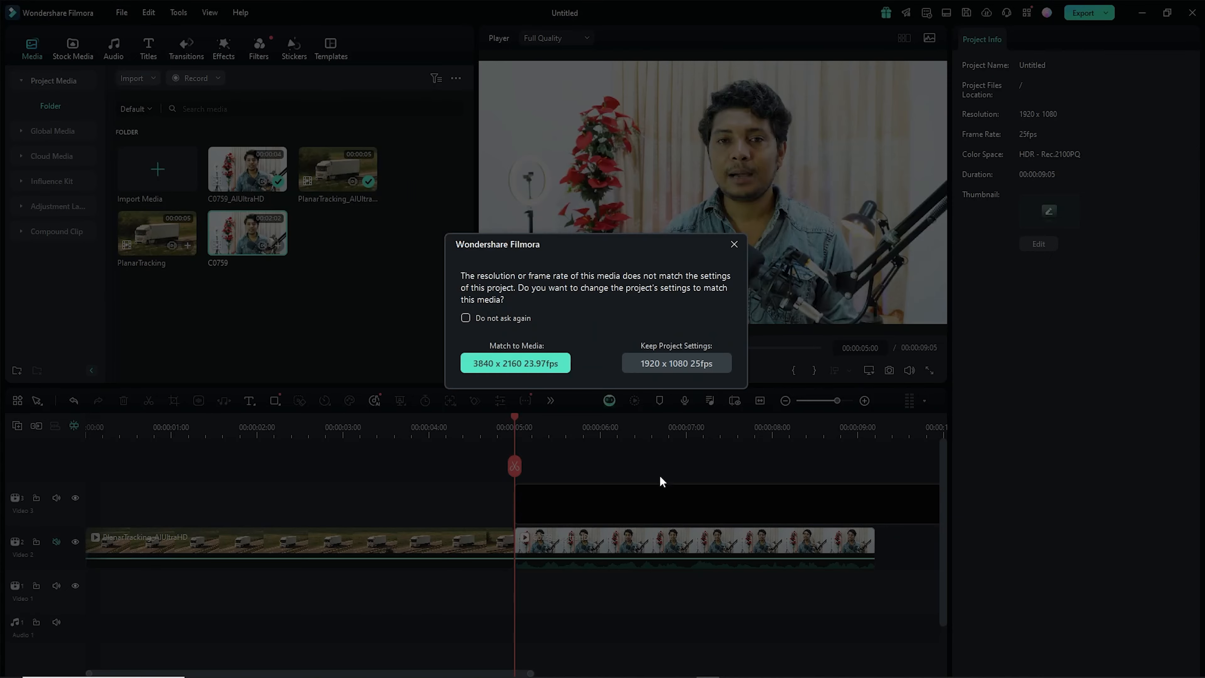
{"action": "left_click", "coordinate": [515, 363]}
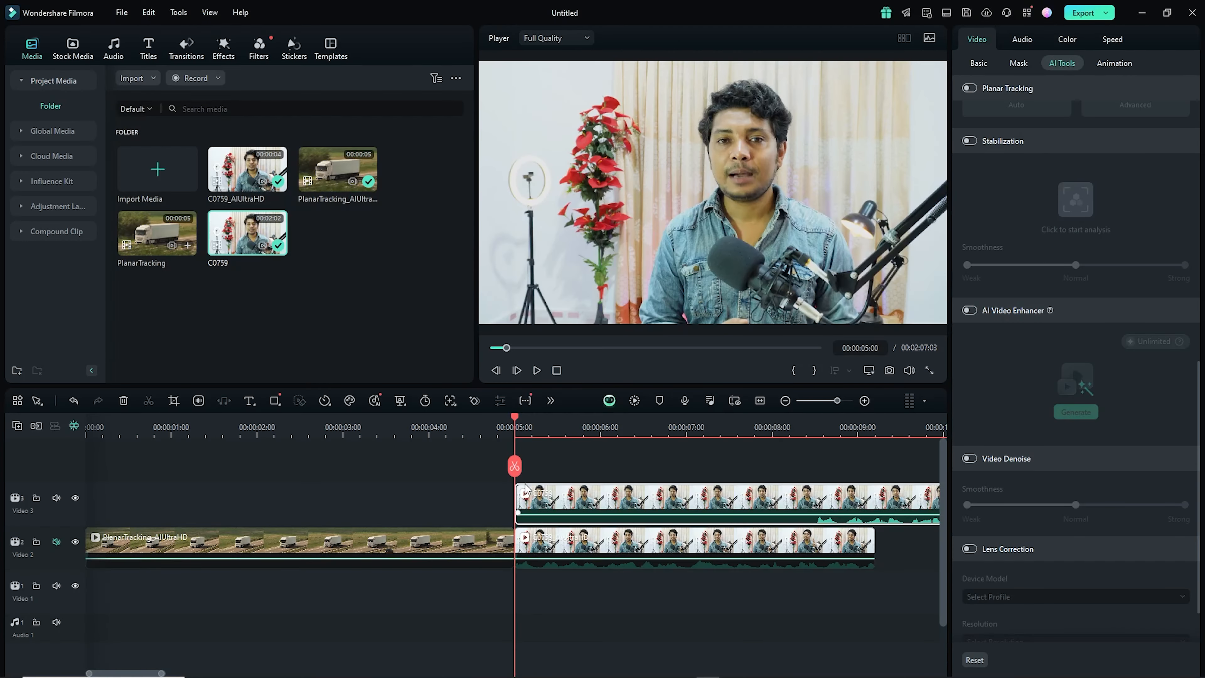
{"action": "left_click_drag", "start_coordinate": [516, 419], "coordinate": [541, 421]}
{"action": "left_click_drag", "start_coordinate": [585, 513], "coordinate": [705, 513]}
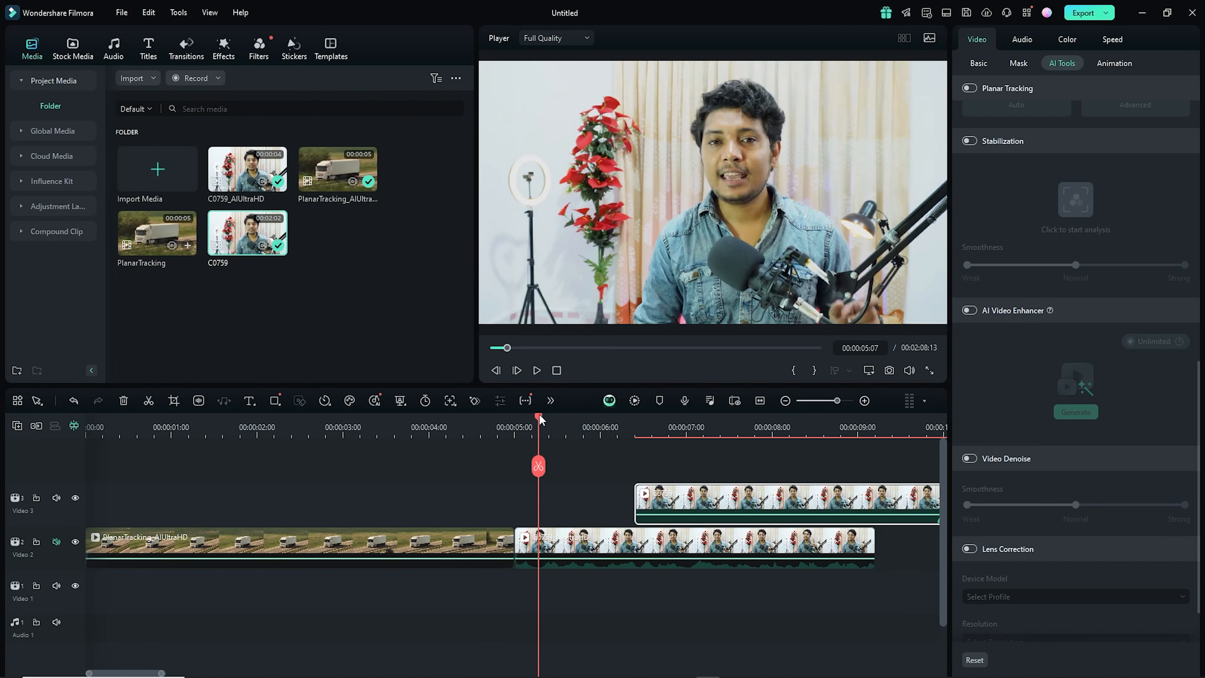
- Compare the enhanced C0759 clip with the original copy at several timeline positions, and delete the original from the Video 3 track
{"action": "left_click_drag", "start_coordinate": [539, 420], "coordinate": [528, 420]}
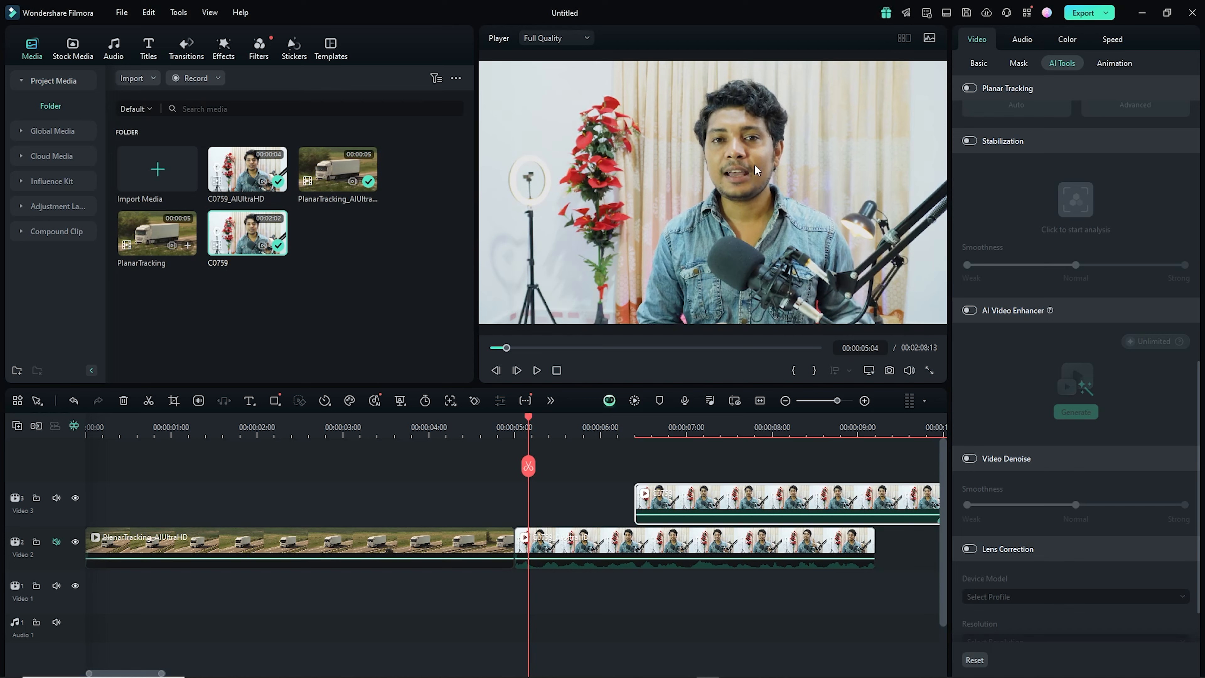
{"action": "left_click", "coordinate": [661, 430]}
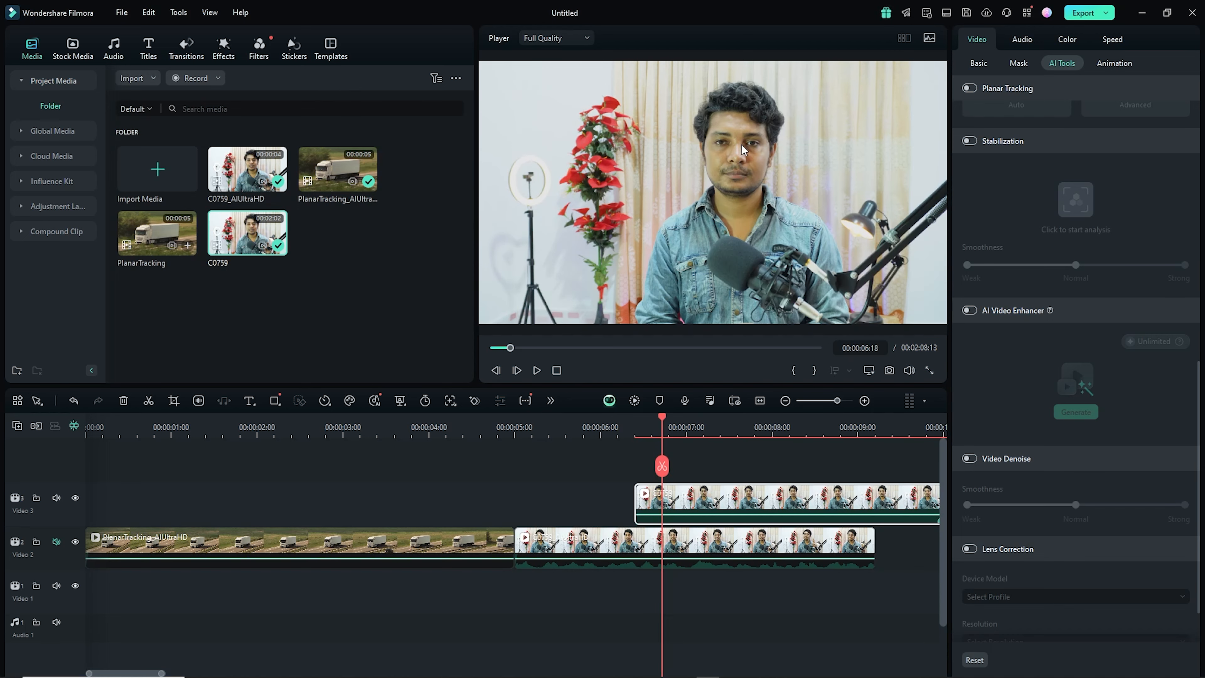
{"action": "left_click", "coordinate": [552, 420]}
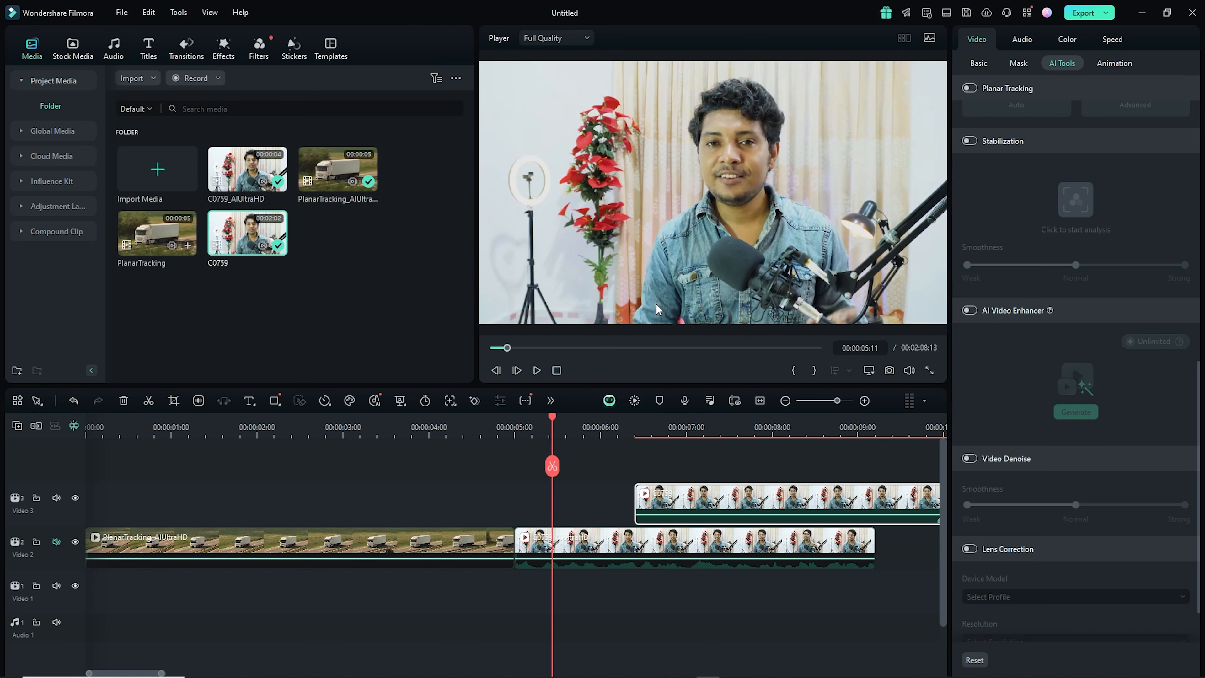
{"action": "left_click_drag", "start_coordinate": [555, 417], "coordinate": [615, 431]}
{"action": "left_click", "coordinate": [671, 419]}
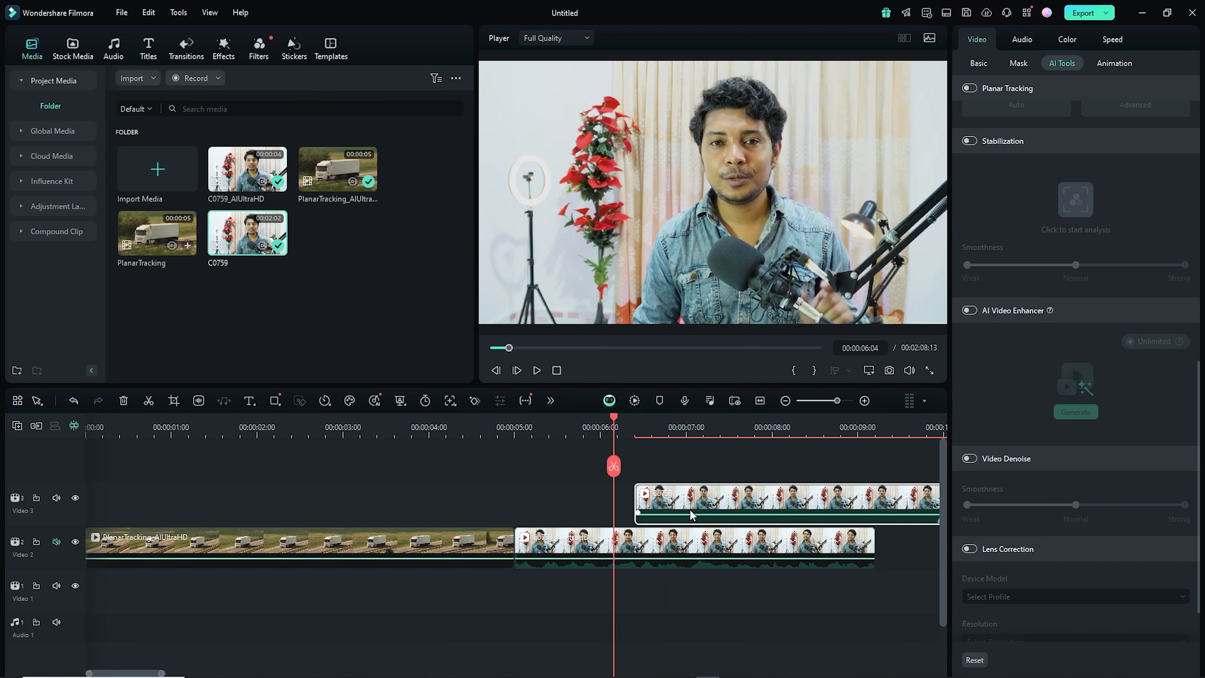
{"action": "key", "text": "Delete"}
{"action": "left_click", "coordinate": [669, 552]}
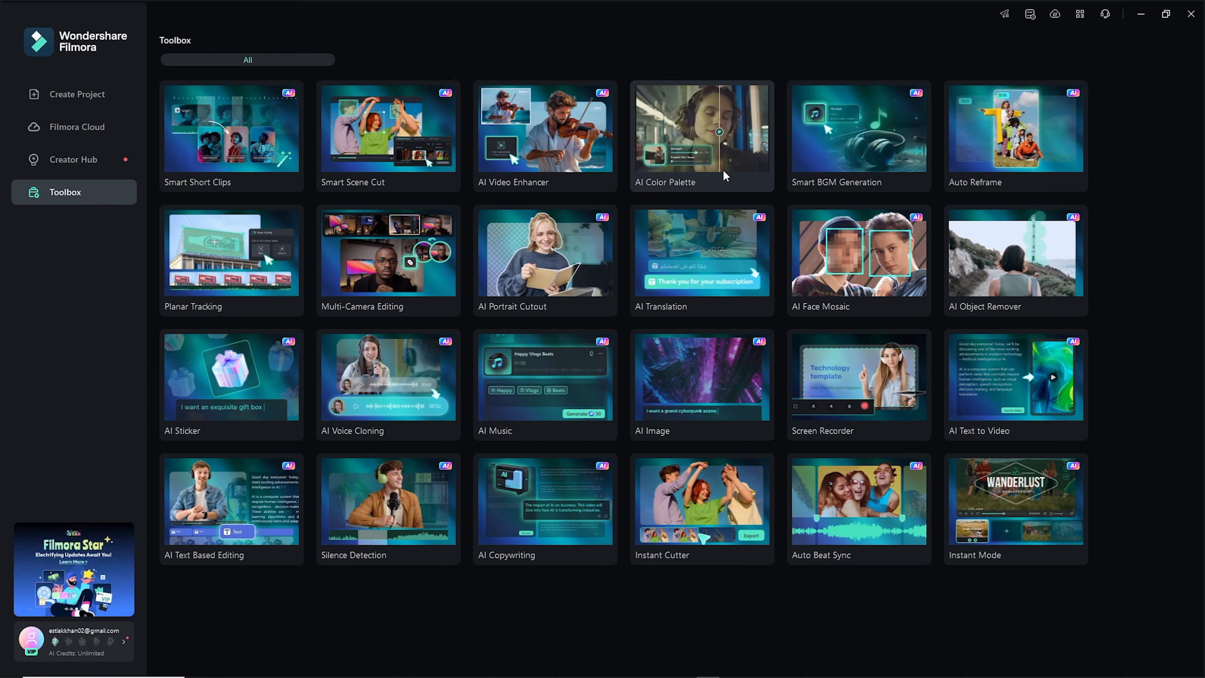
- Open the AI Color Palette tool from the Toolbox, dismiss the project settings prompt, and scrub the sample clip to 00:00:02:15
{"action": "left_click", "coordinate": [709, 149]}
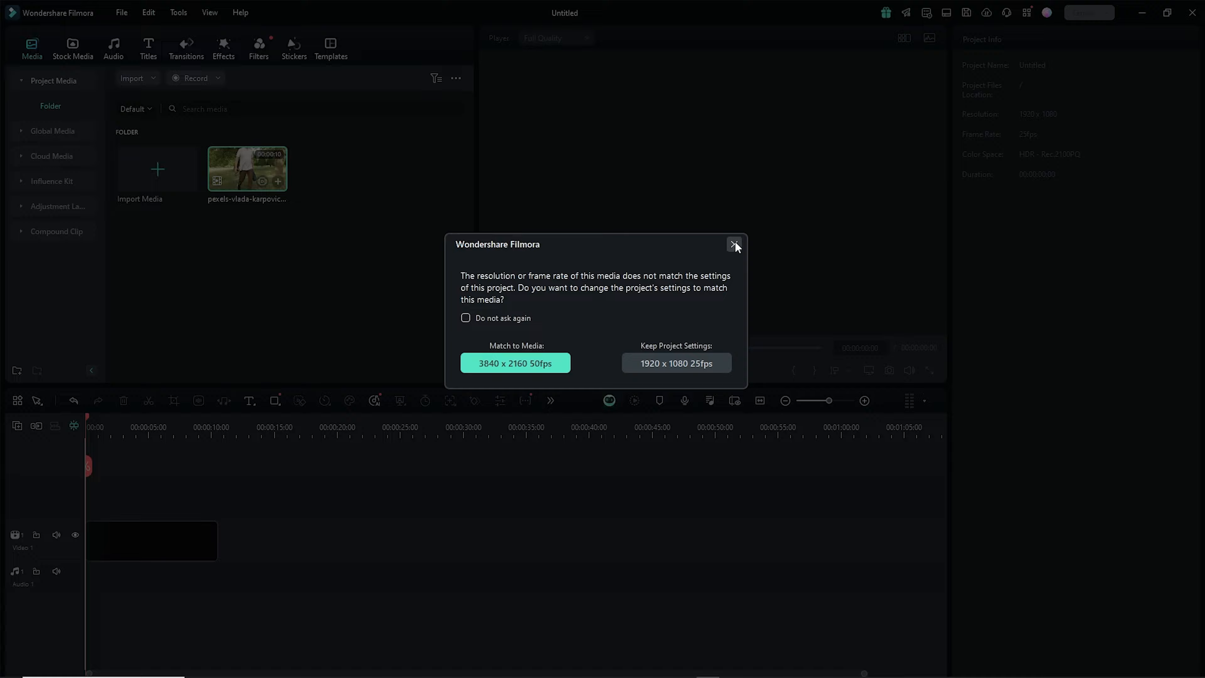
{"action": "left_click", "coordinate": [733, 244]}
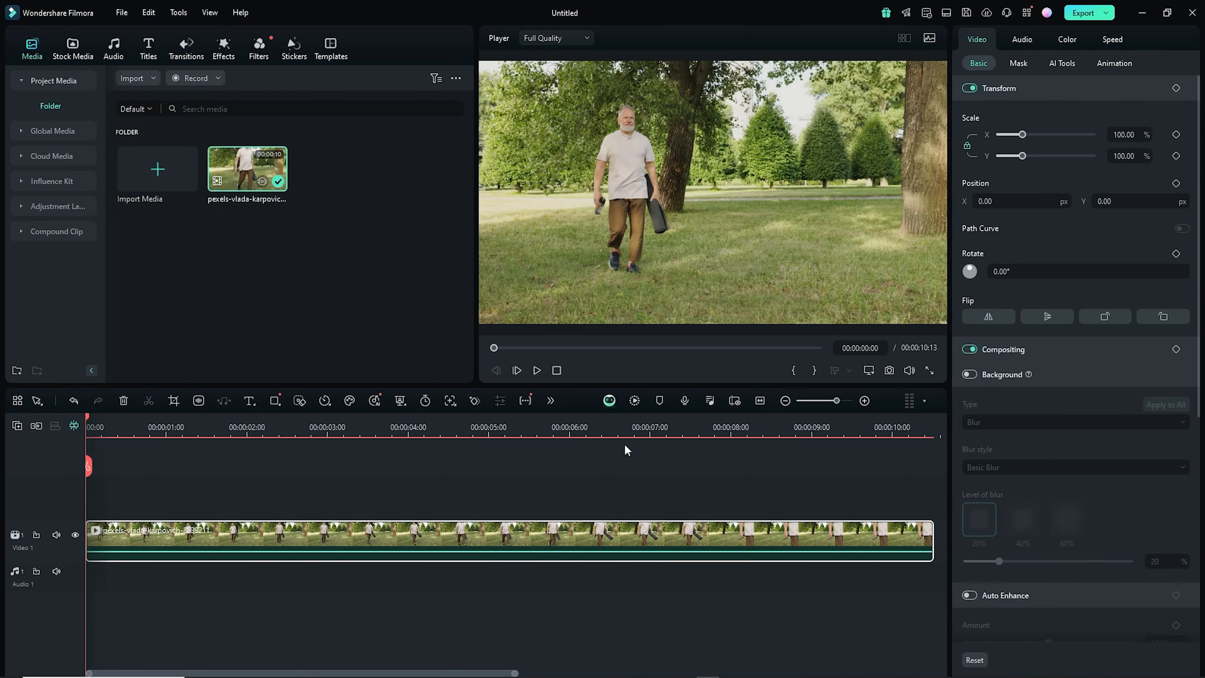
{"action": "left_click", "coordinate": [588, 427]}
{"action": "left_click_drag", "start_coordinate": [588, 430], "coordinate": [295, 428]}
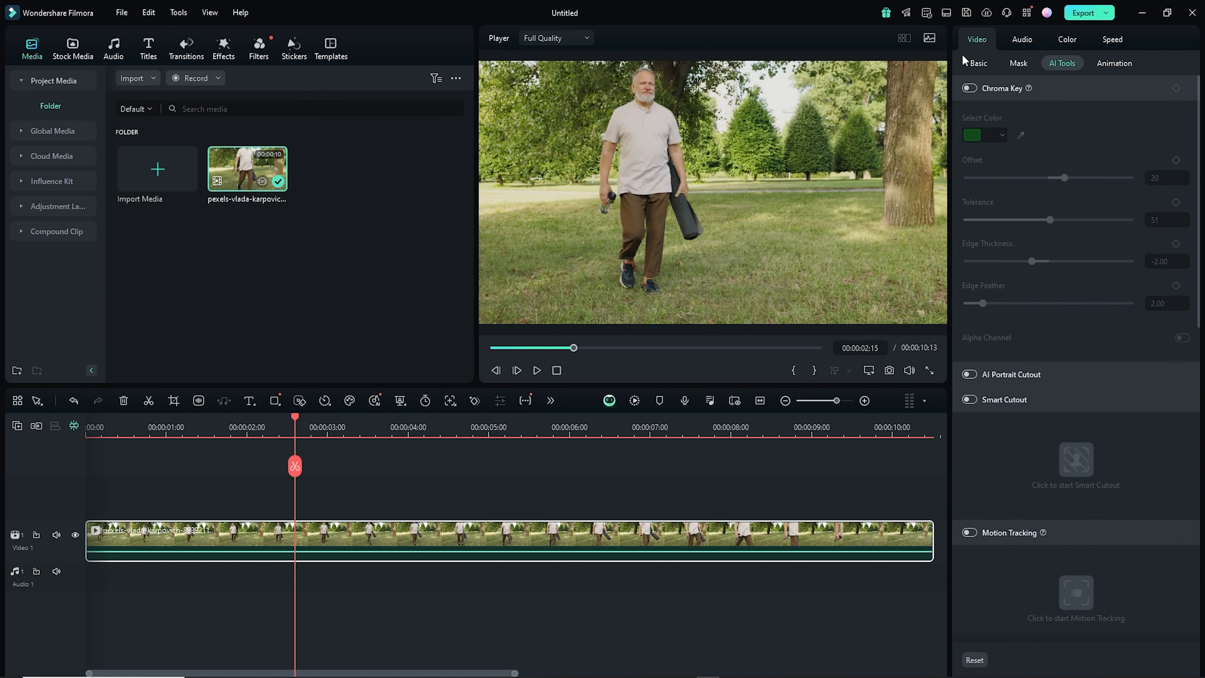
- Open the sample clip's basic color settings and enable AI Color Palette
{"action": "left_click", "coordinate": [981, 44]}
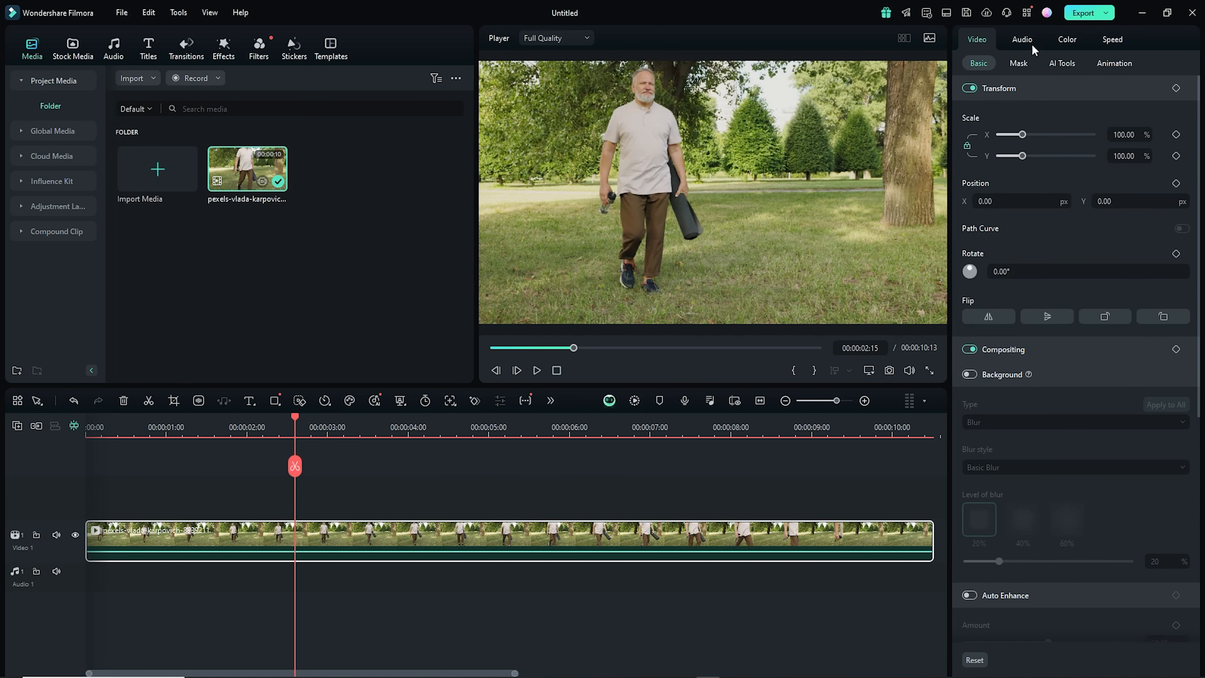
{"action": "left_click", "coordinate": [1068, 42]}
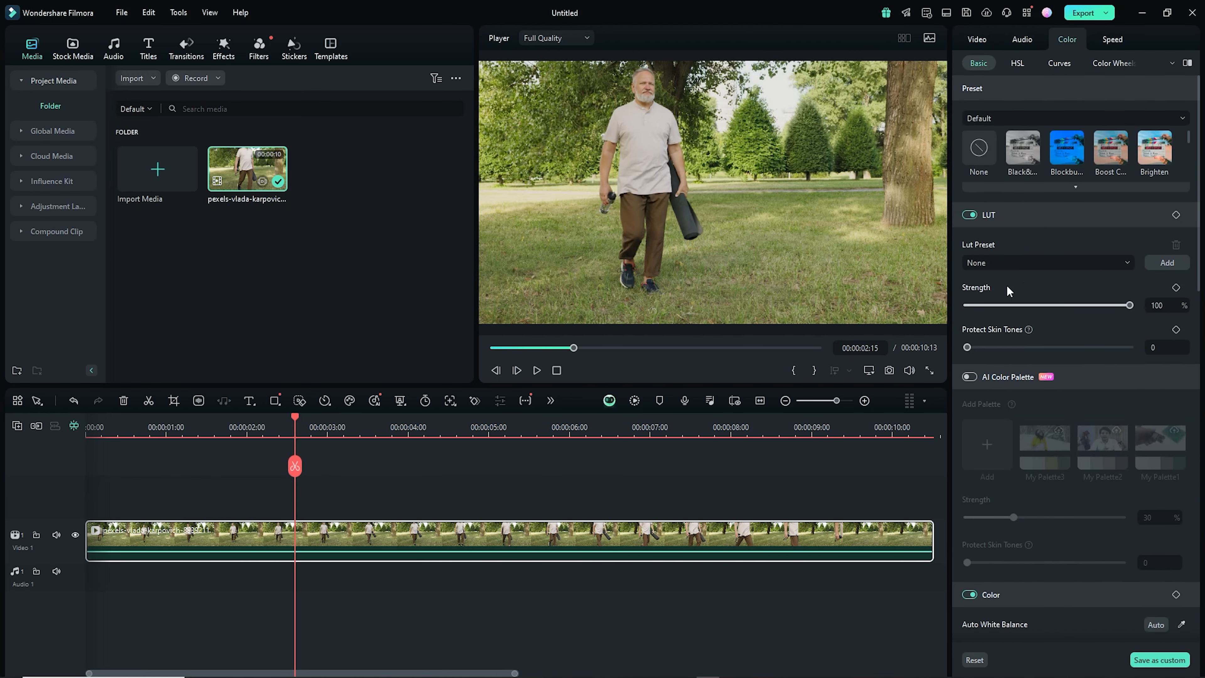
{"action": "scroll", "coordinate": [1008, 309], "scroll_direction": "down", "scroll_amount": 2}
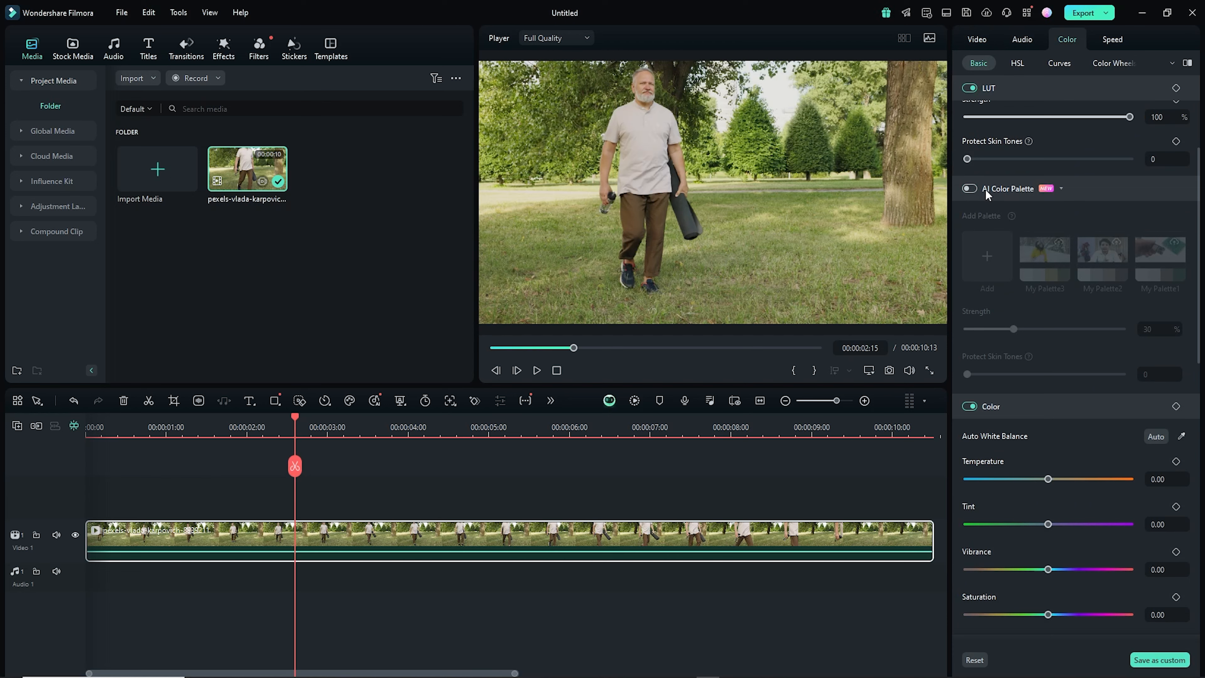
{"action": "left_click", "coordinate": [970, 189]}
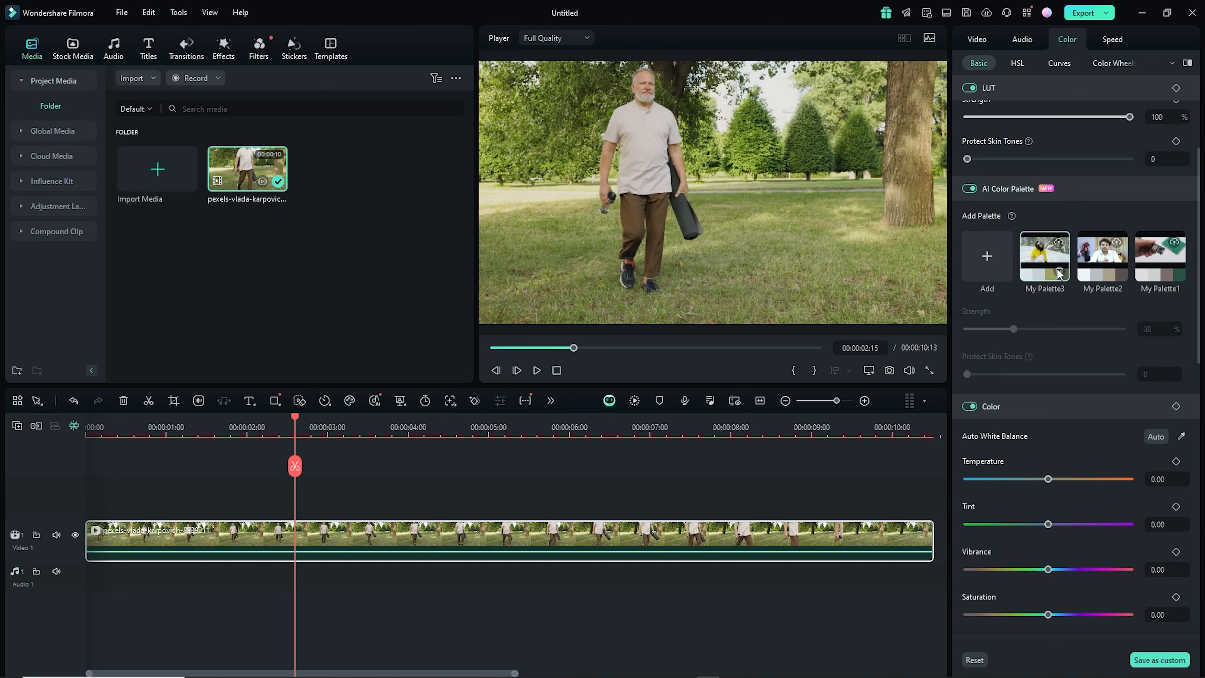
- Delete the saved palettes My Palette3, My Palette2 and My Palette1 from AI Color Palette
{"action": "left_click", "coordinate": [1058, 269]}
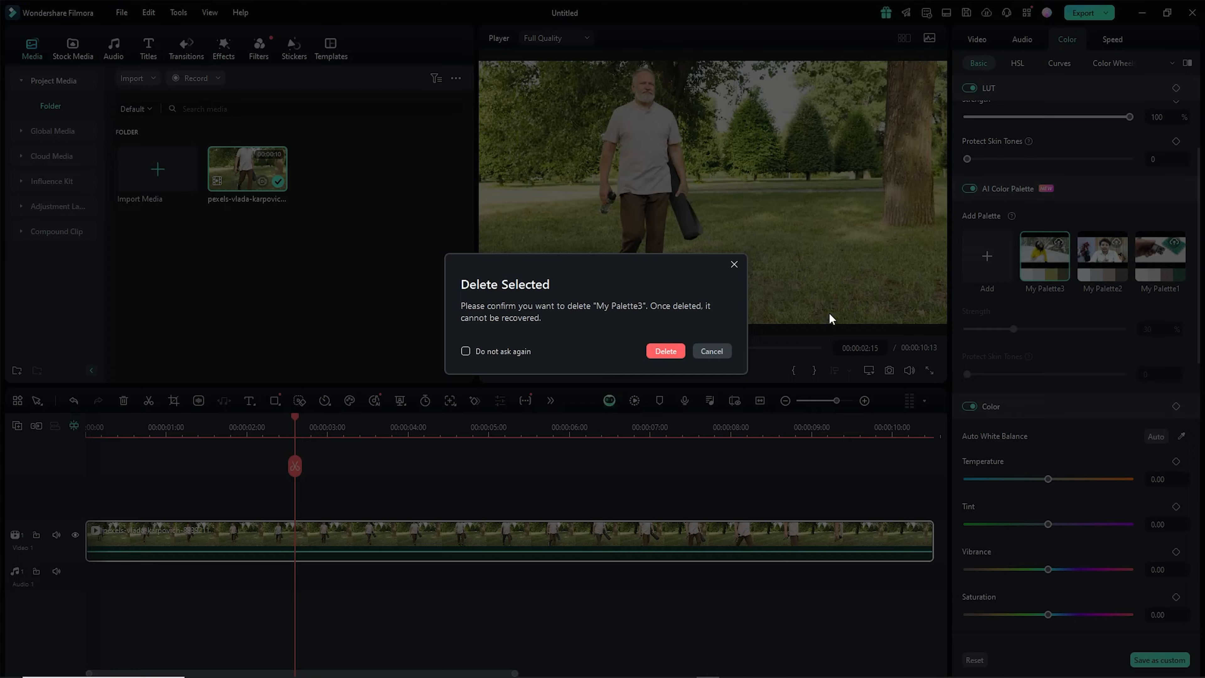
{"action": "left_click", "coordinate": [666, 351]}
{"action": "left_click", "coordinate": [1058, 273]}
{"action": "left_click", "coordinate": [666, 350]}
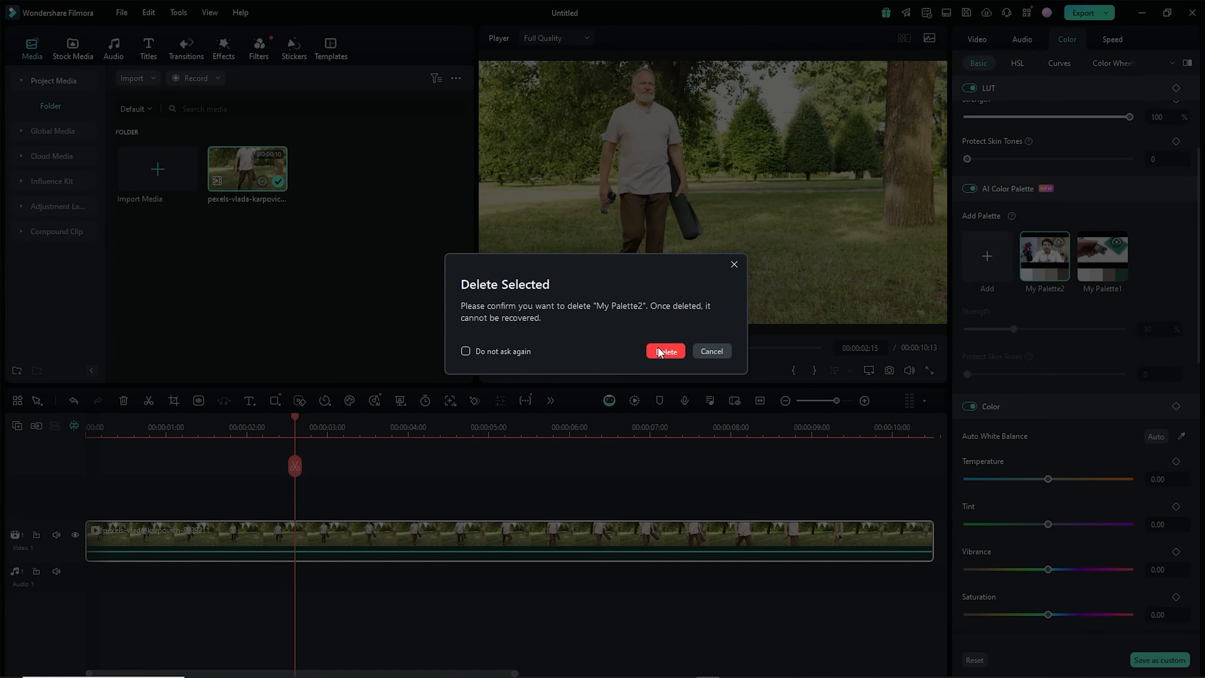
{"action": "left_click", "coordinate": [1057, 271]}
{"action": "left_click", "coordinate": [665, 351]}
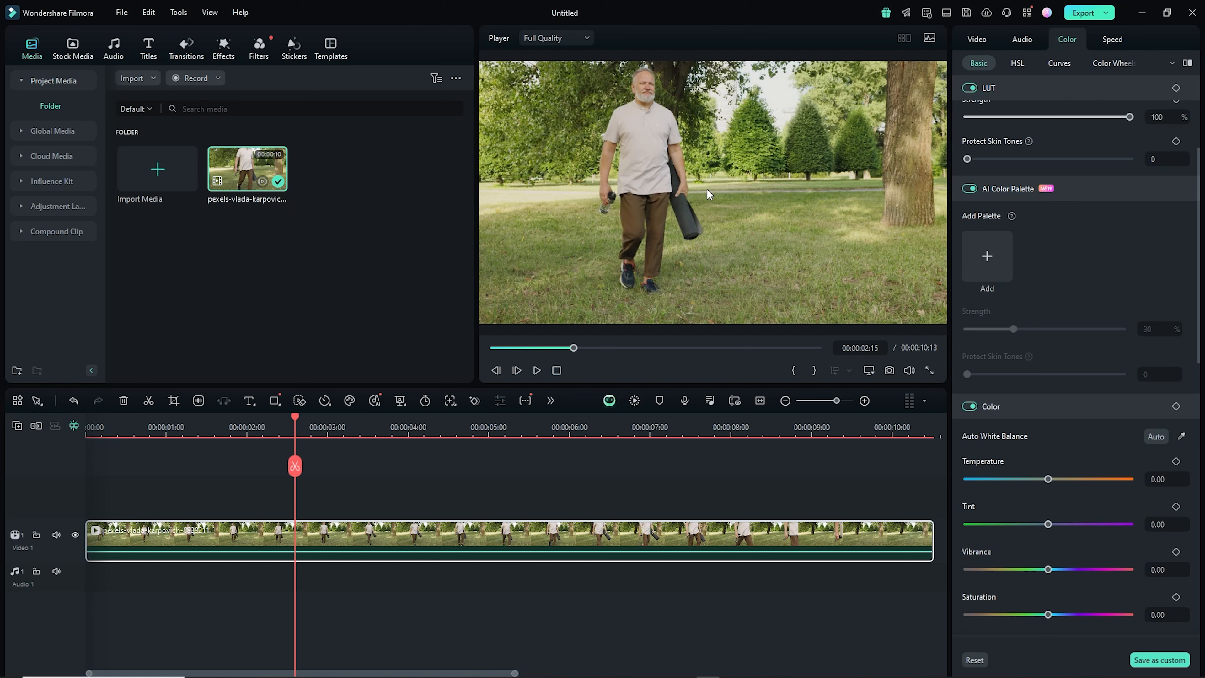
- Add a new AI color palette generated from a later reference frame of the timeline clip, and save and apply it
{"action": "left_click", "coordinate": [987, 256]}
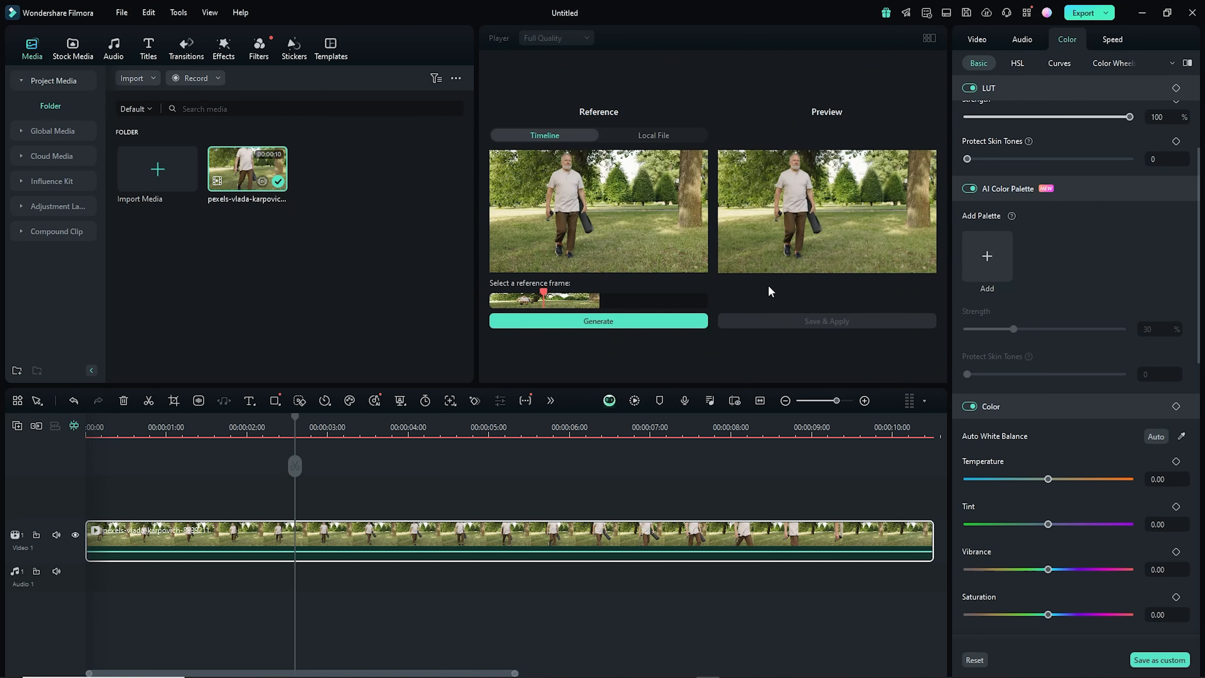
{"action": "left_click_drag", "start_coordinate": [543, 292], "coordinate": [632, 294]}
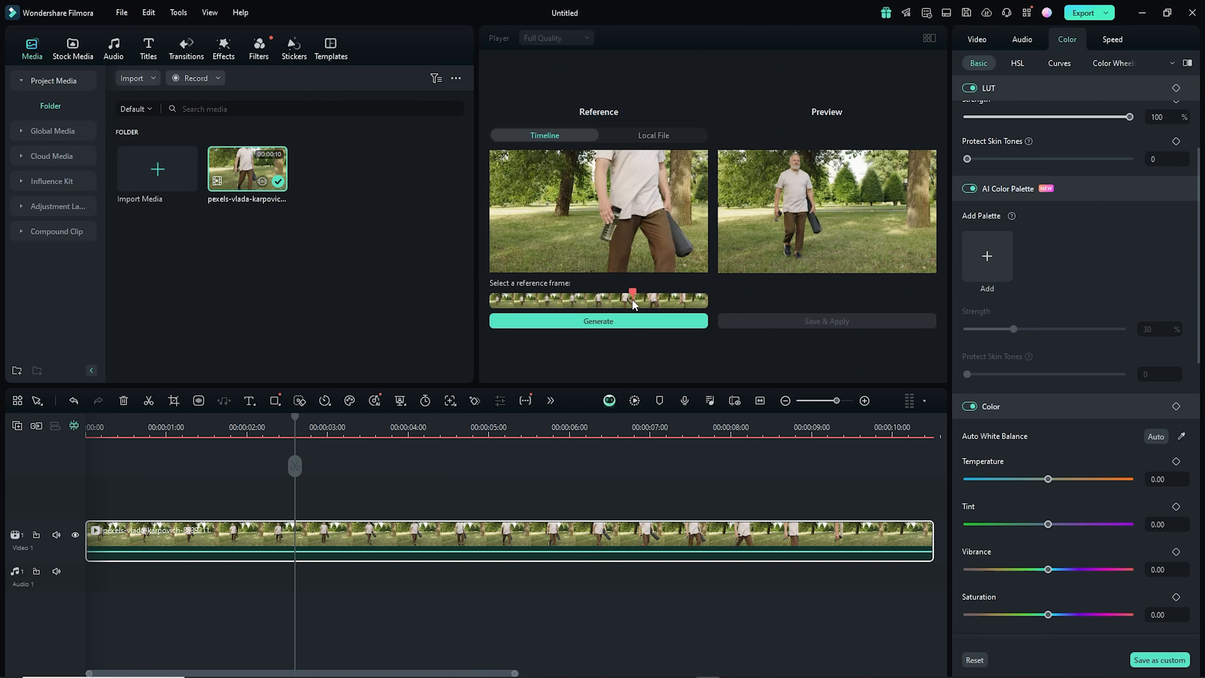
{"action": "left_click", "coordinate": [605, 322]}
{"action": "left_click", "coordinate": [927, 322]}
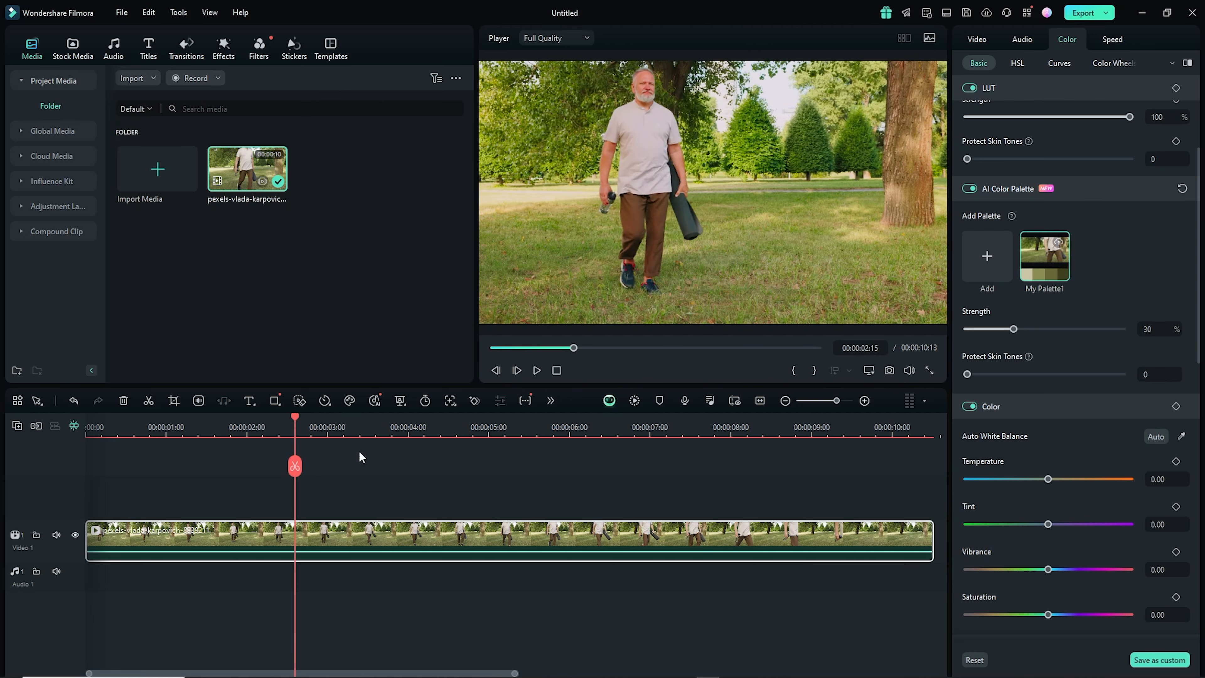
- Preview the clip at 00:00:01:21 and set the palette's Strength to 100% and Protect Skin Tones to 100
{"action": "left_click_drag", "start_coordinate": [294, 410], "coordinate": [234, 429]}
{"action": "left_click_drag", "start_coordinate": [971, 330], "coordinate": [1167, 329]}
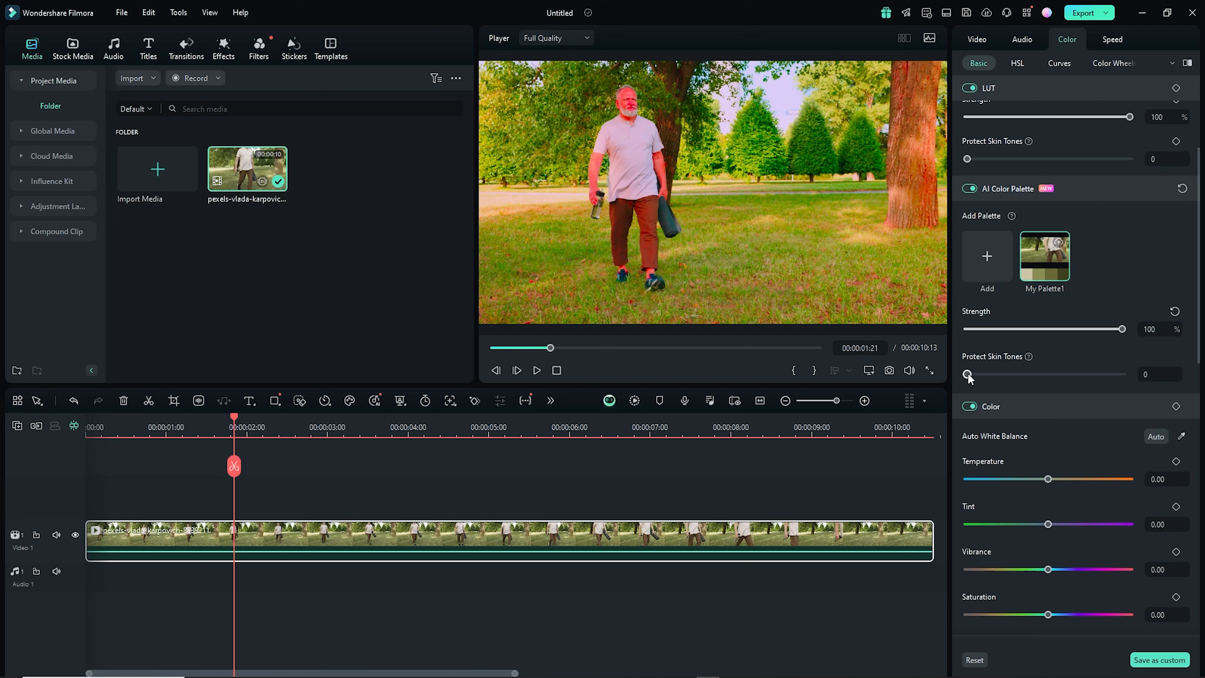
{"action": "left_click_drag", "start_coordinate": [967, 375], "coordinate": [1127, 377]}
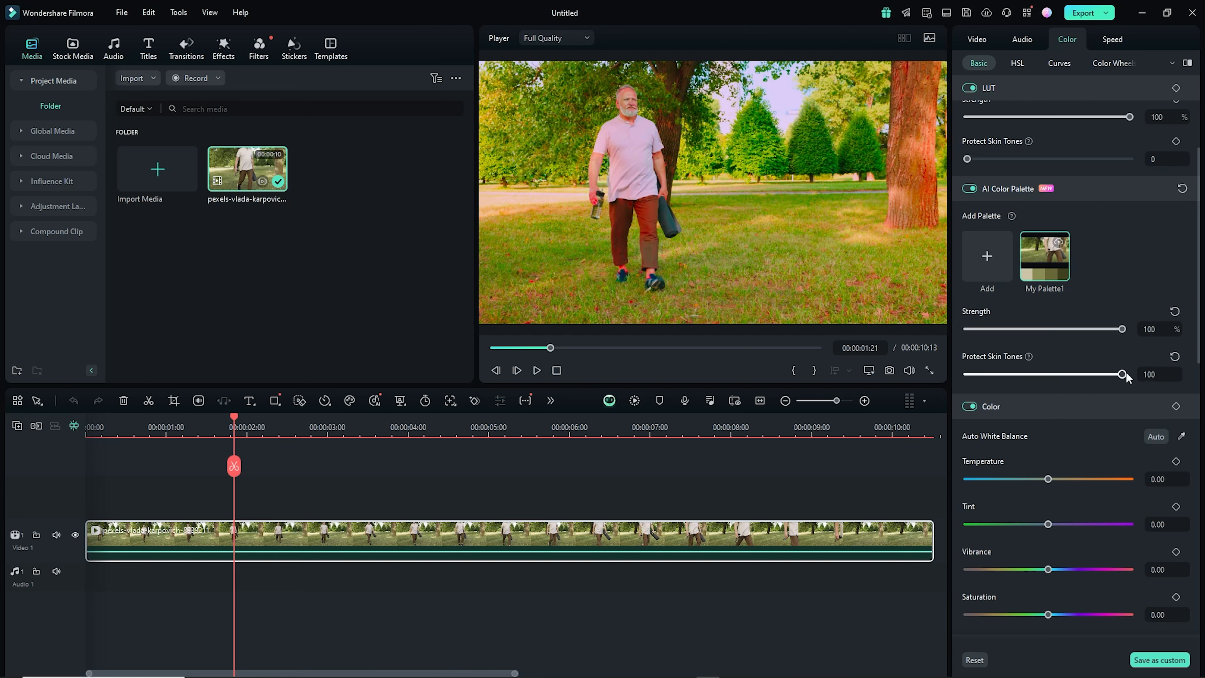
- Reduce the palette's Strength to 53% and switch AI Color Palette off to compare with the original colors
{"action": "left_click_drag", "start_coordinate": [1122, 329], "coordinate": [1048, 329]}
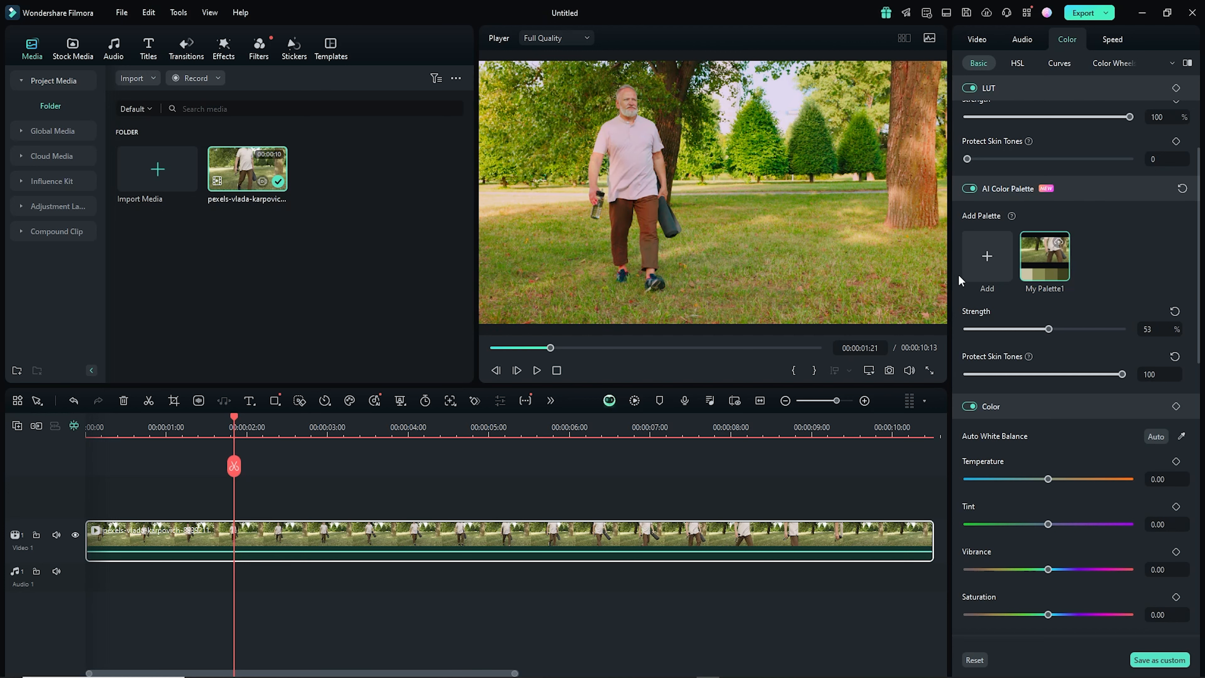
{"action": "left_click", "coordinate": [965, 189]}
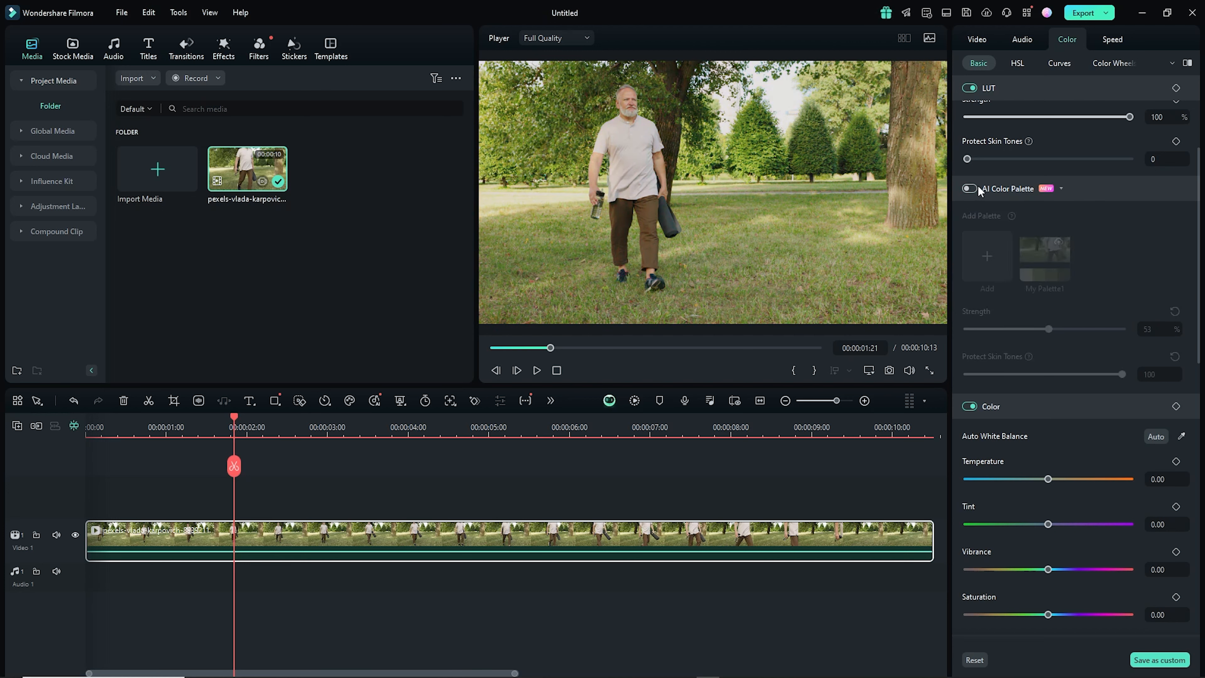
- Switch AI Color Palette back on for the walking clip and play the recolored footage up to 00:00:08:16
{"action": "left_click", "coordinate": [970, 188]}
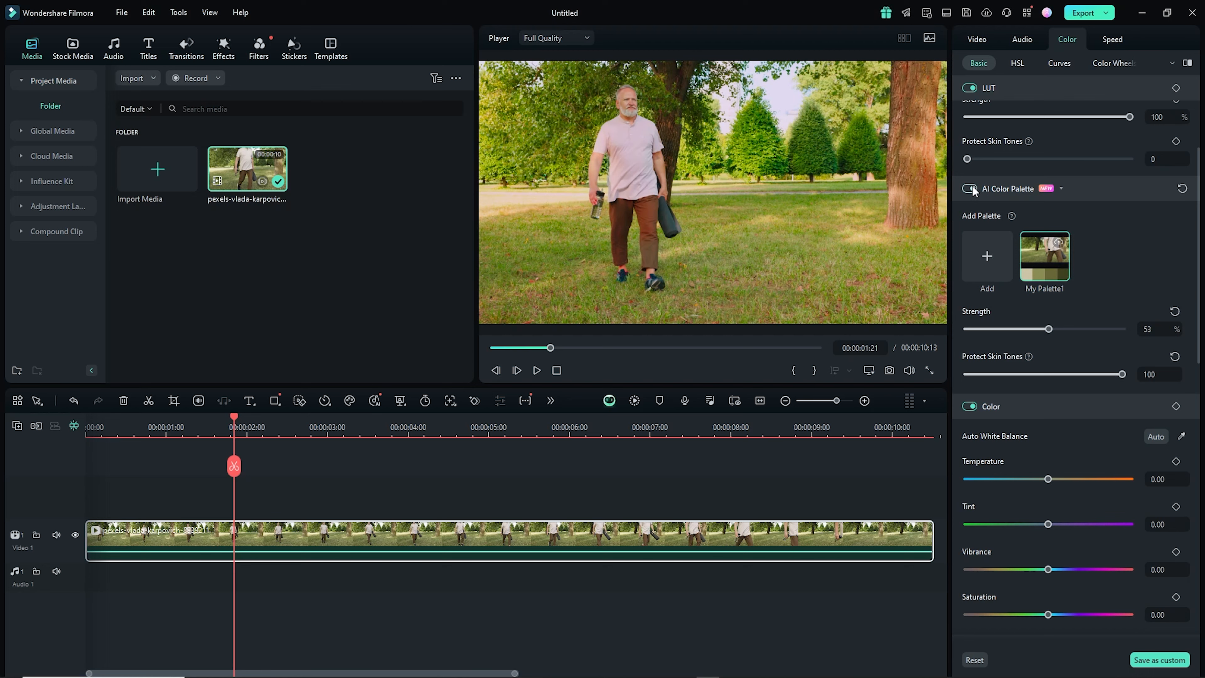
{"action": "left_click", "coordinate": [538, 369]}
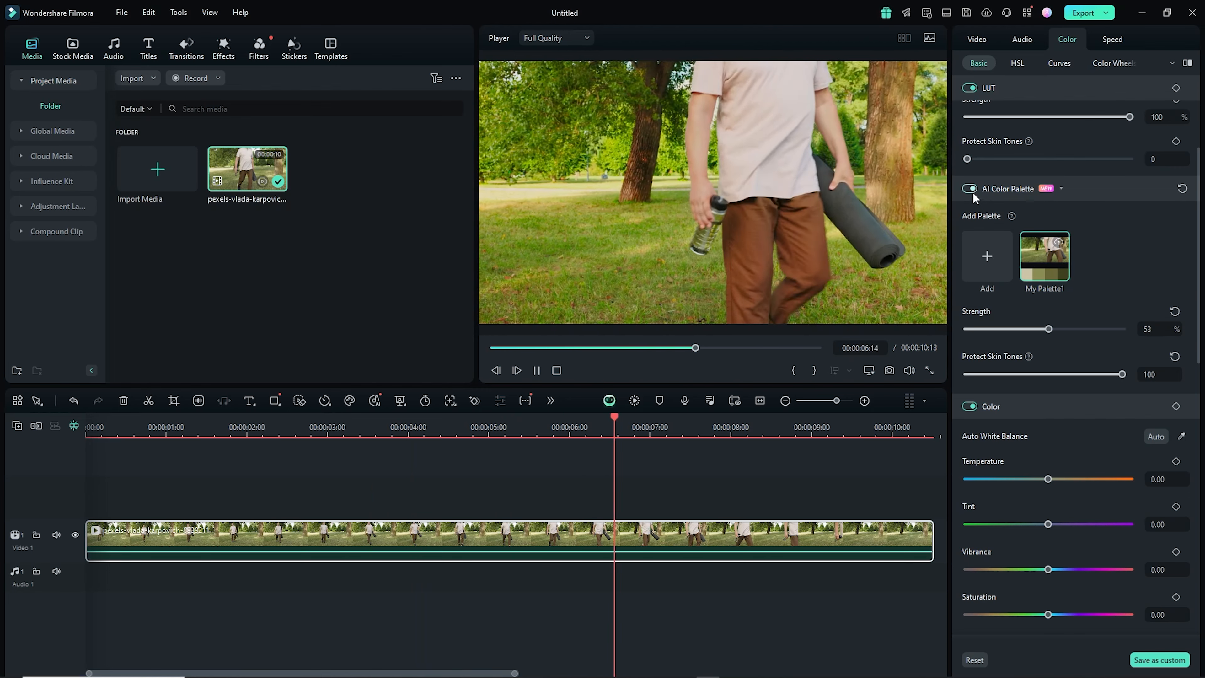
{"action": "key", "text": "space"}
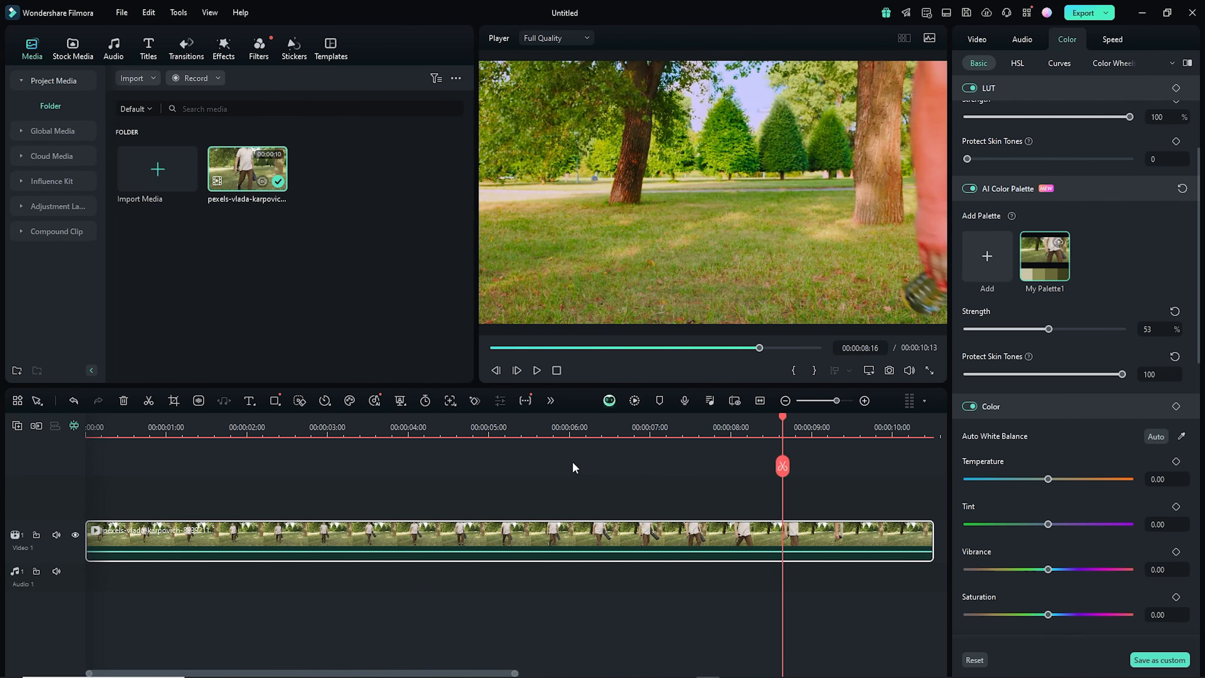
- Replace the timeline clip with the imported C1046 video, and generate, save and apply an AI color palette from a mid-clip reference frame
{"action": "key", "text": "Delete"}
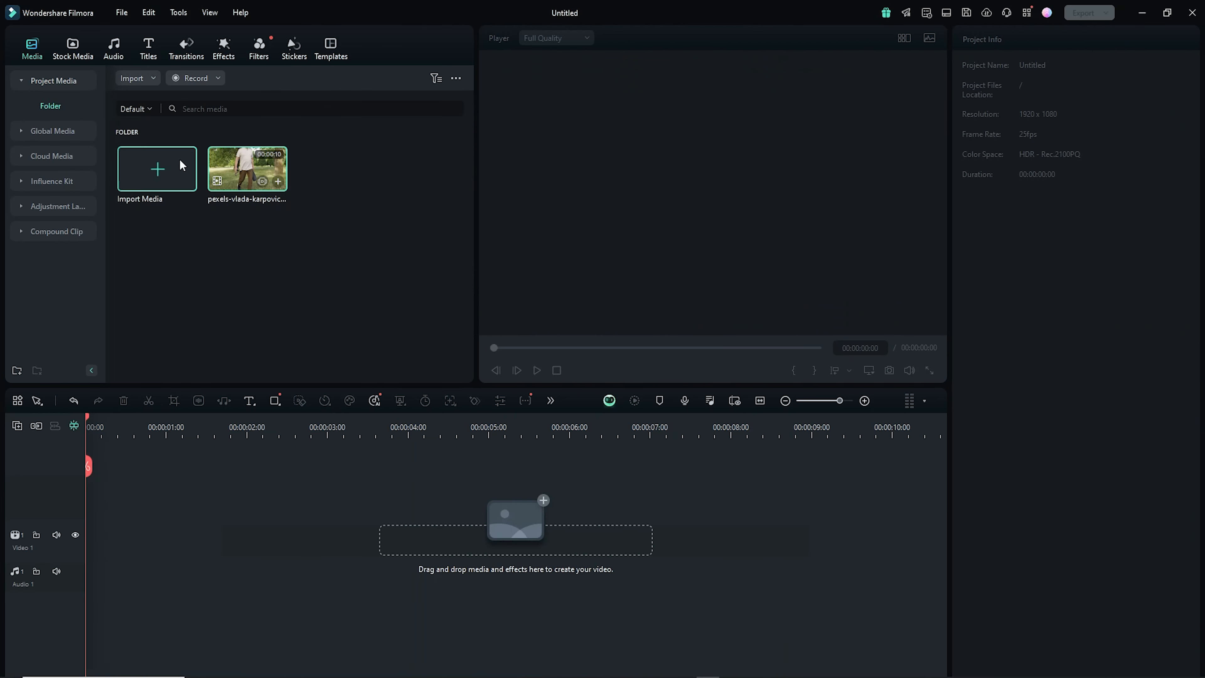
{"action": "left_click", "coordinate": [177, 166]}
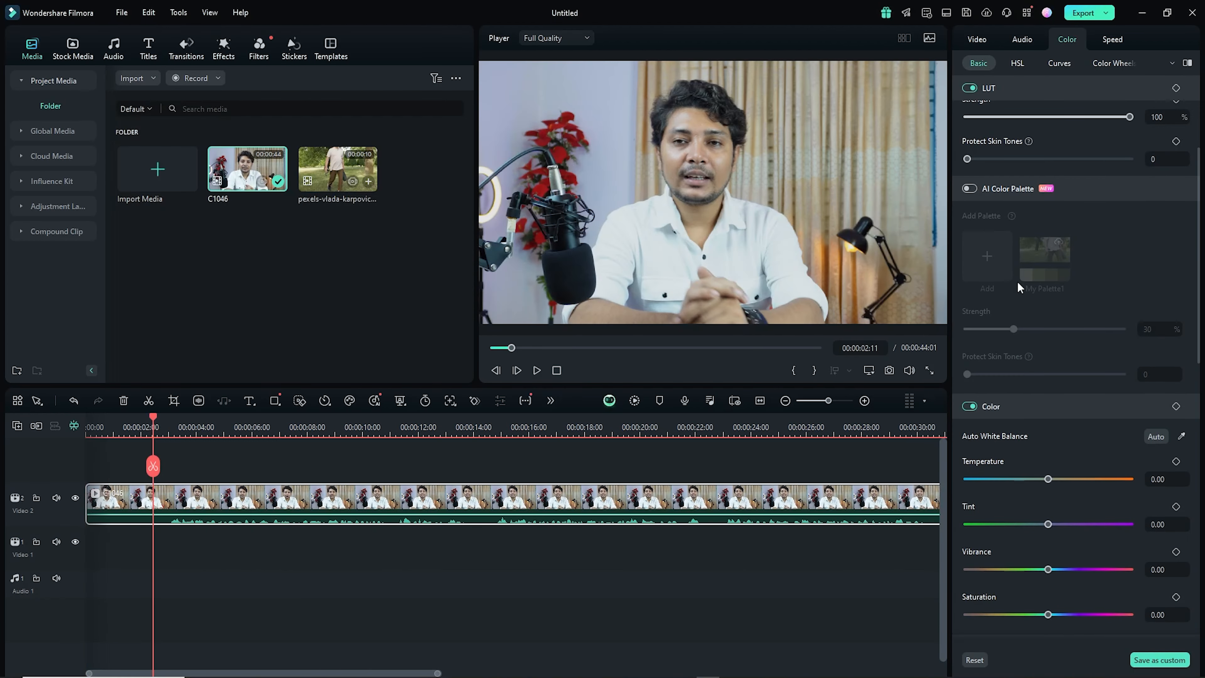
{"action": "left_click", "coordinate": [969, 189]}
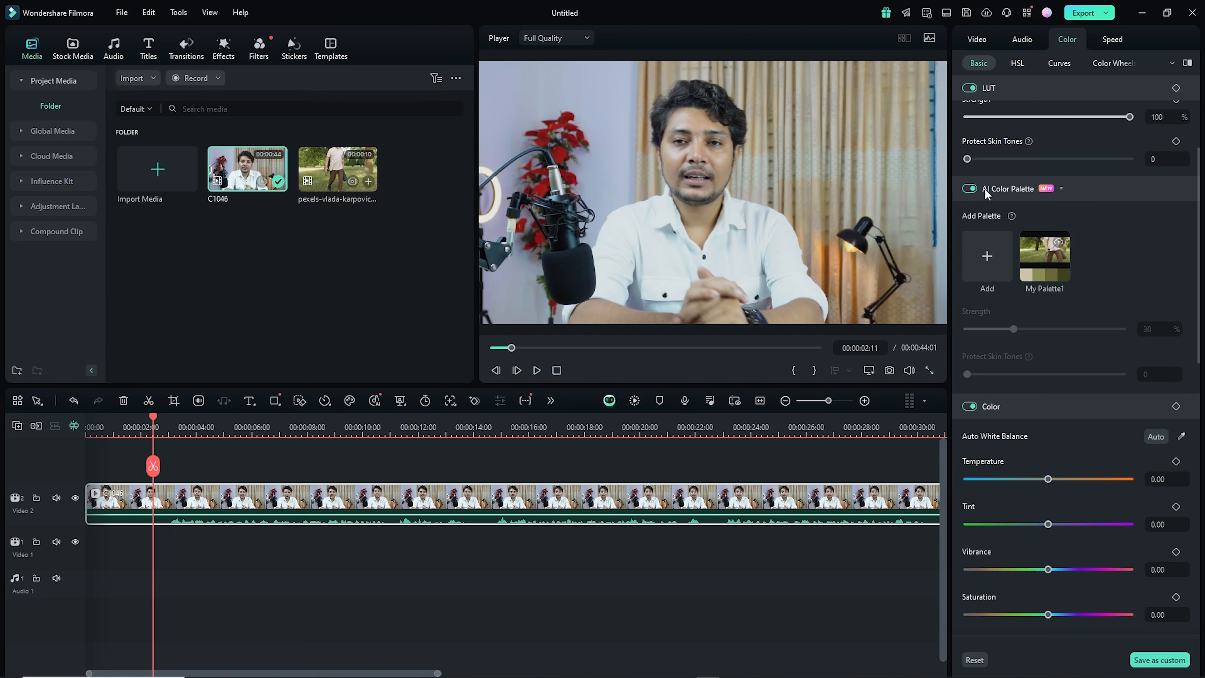
{"action": "left_click", "coordinate": [987, 256]}
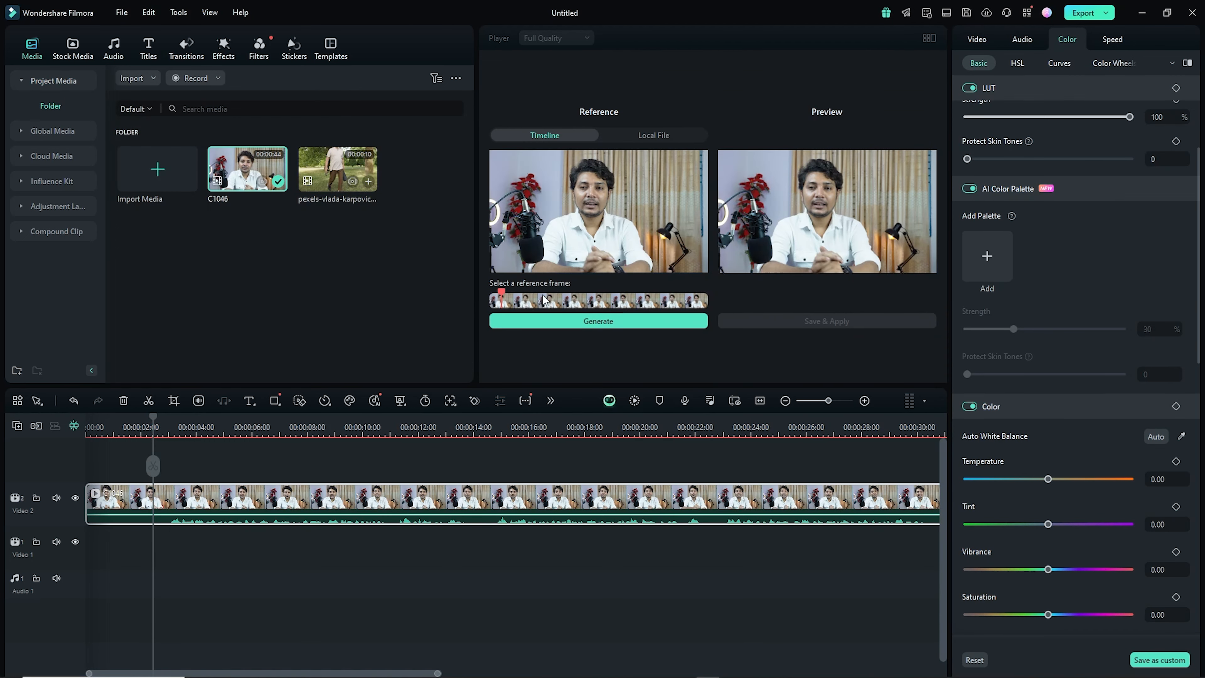
{"action": "left_click_drag", "start_coordinate": [512, 291], "coordinate": [611, 299]}
{"action": "left_click", "coordinate": [611, 326]}
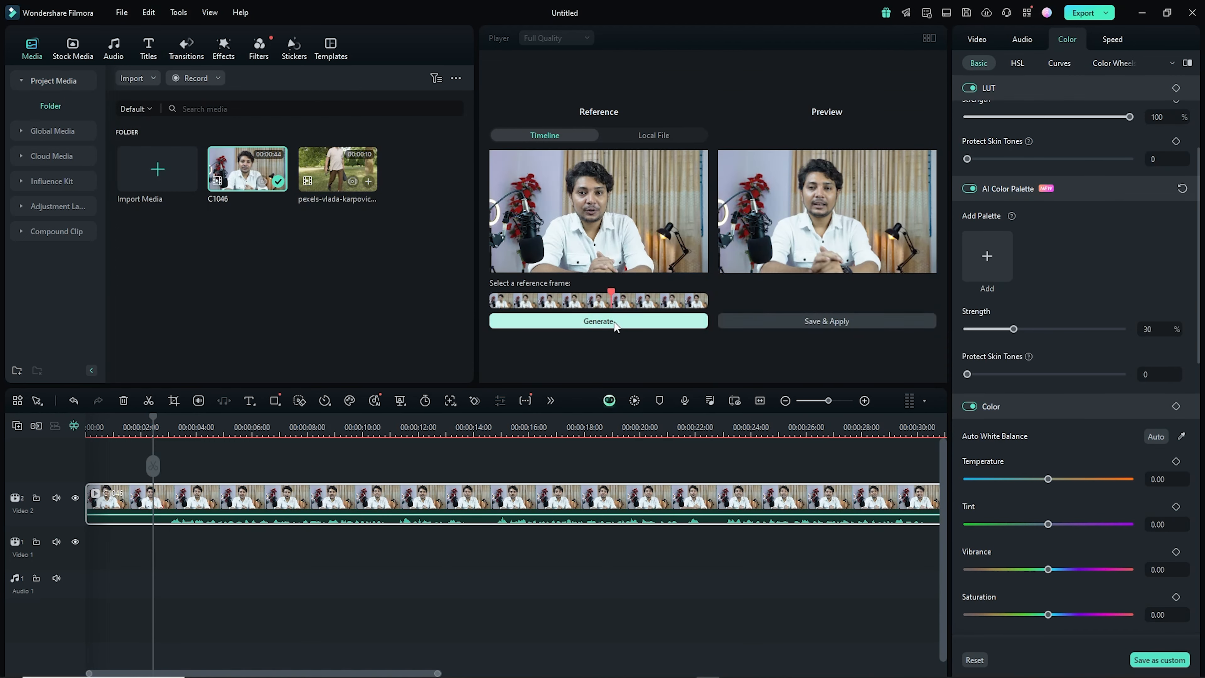
{"action": "left_click", "coordinate": [861, 320]}
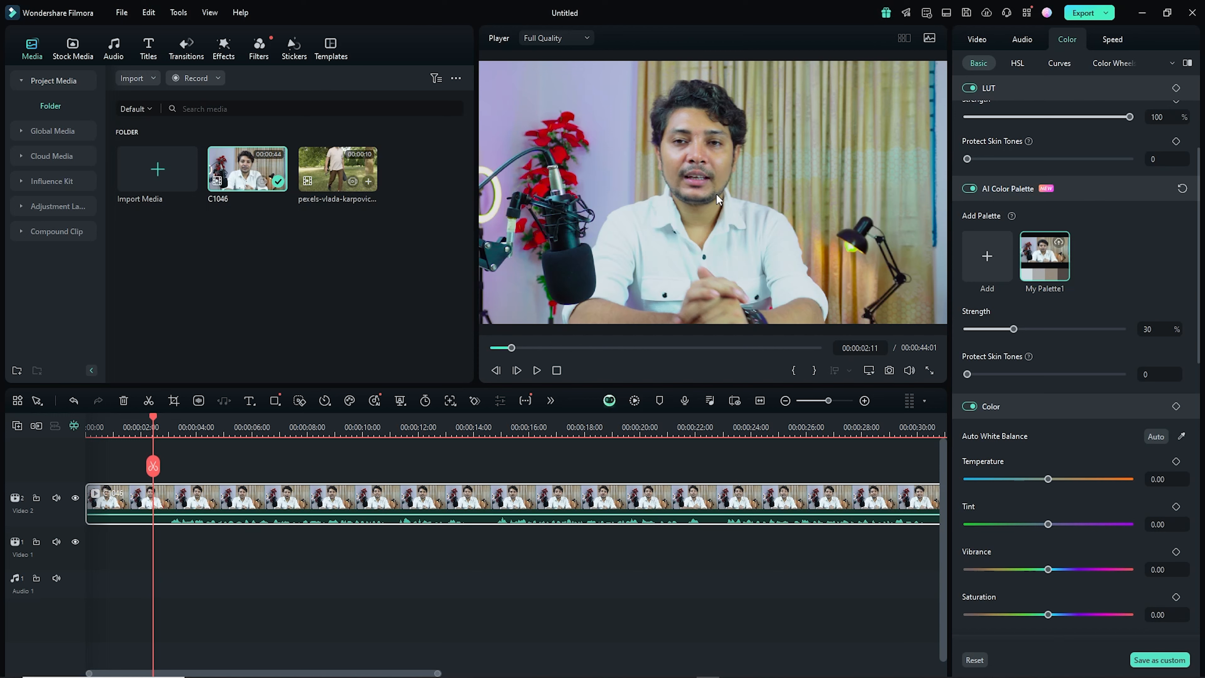
- Set the palette's Protect Skin Tones to 73 and Strength to 83%, toggling AI Color Palette off and on to compare with the original colors
{"action": "left_click_drag", "start_coordinate": [966, 374], "coordinate": [1081, 385]}
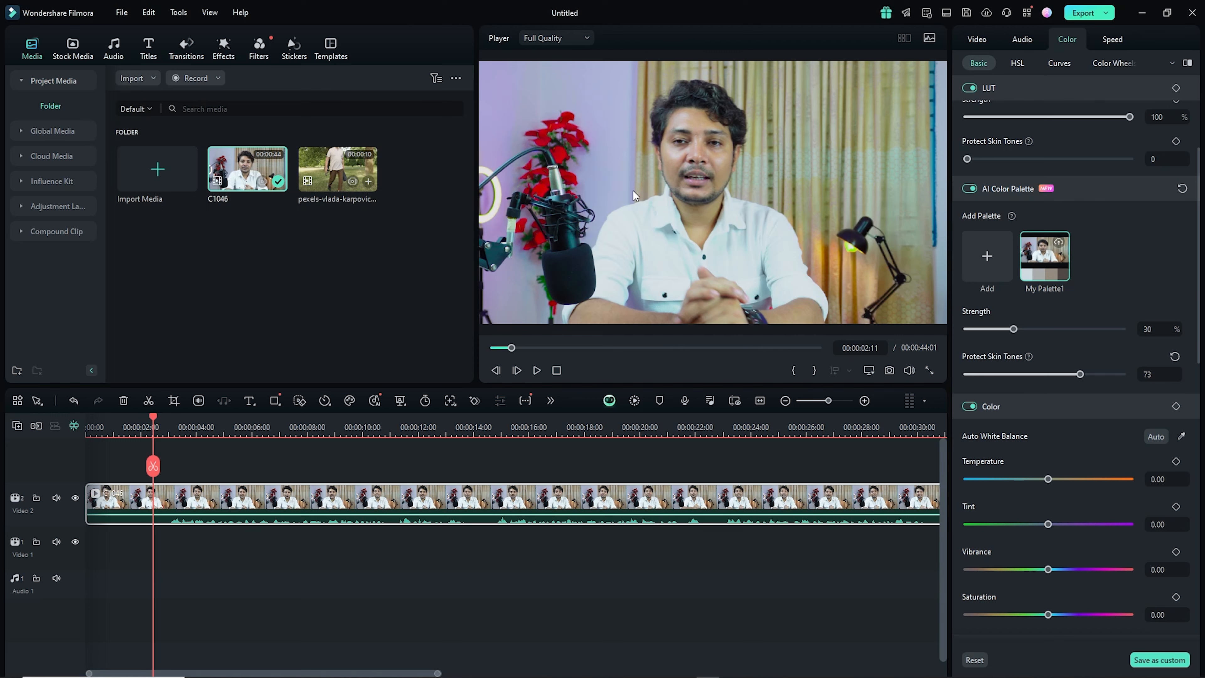
{"action": "left_click_drag", "start_coordinate": [1013, 329], "coordinate": [1025, 329]}
{"action": "left_click_drag", "start_coordinate": [1025, 329], "coordinate": [1096, 334]}
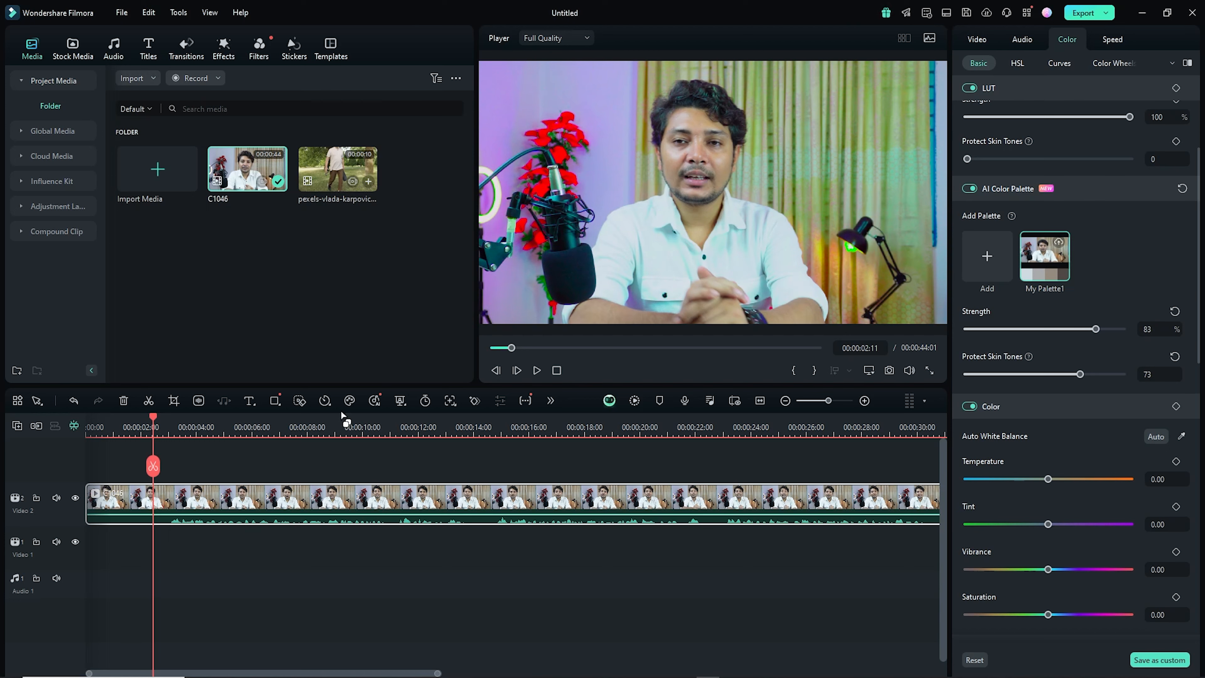
{"action": "left_click", "coordinate": [970, 190]}
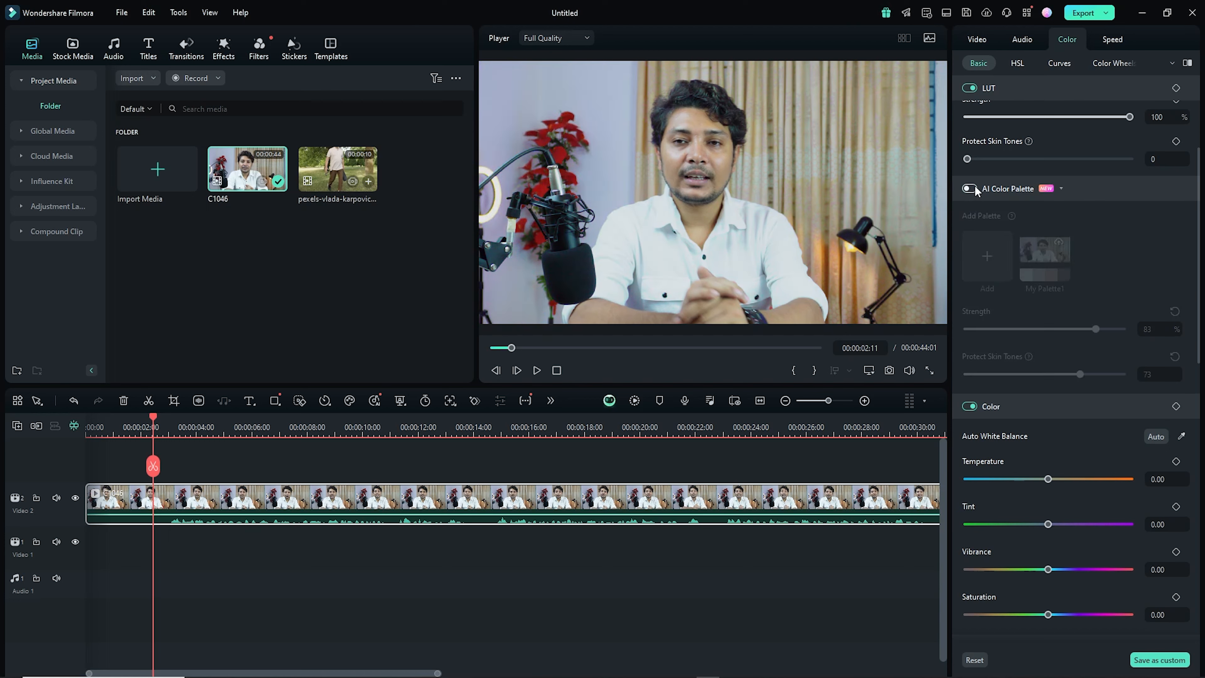
{"action": "left_click", "coordinate": [973, 189]}
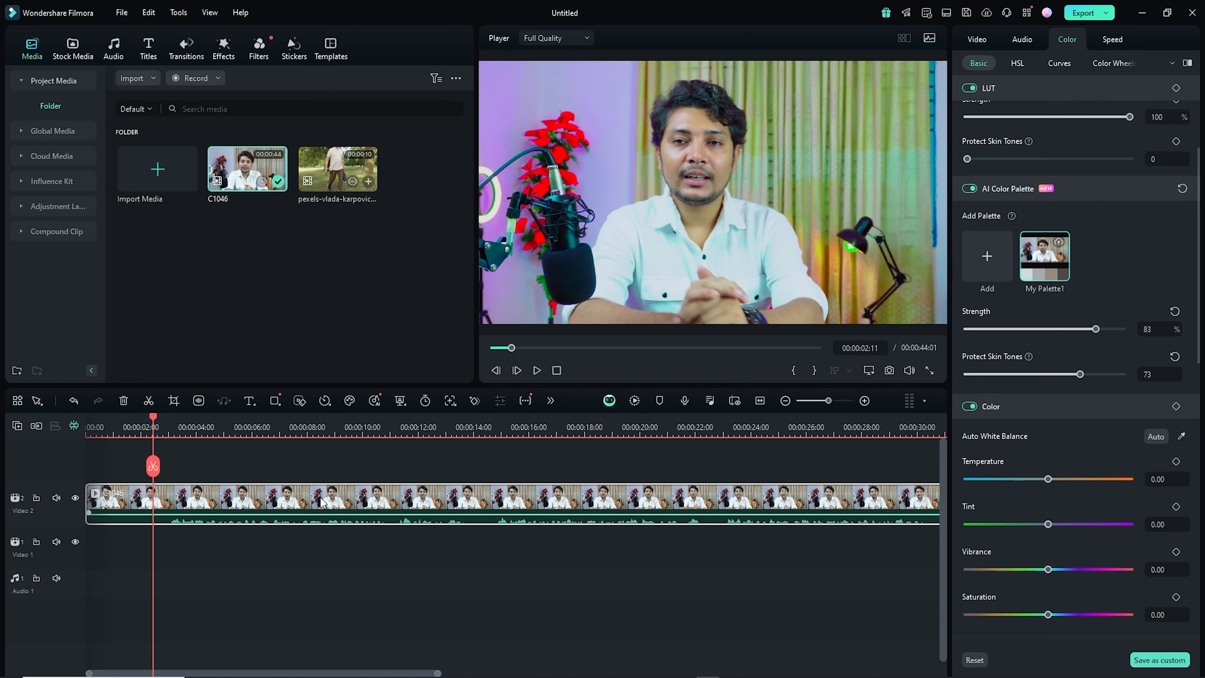
- Generate background music for C1046 with Smart BGM Generation and play the clip from near its start to hear it
{"action": "left_click", "coordinate": [375, 400]}
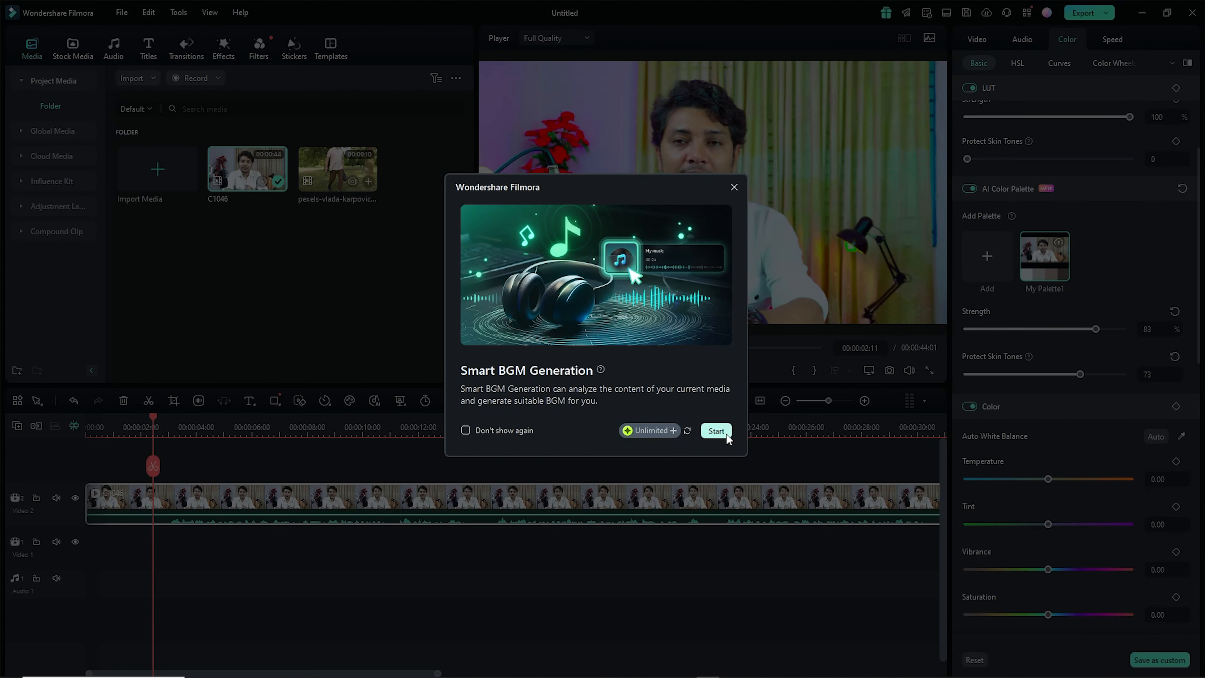
{"action": "left_click", "coordinate": [715, 431]}
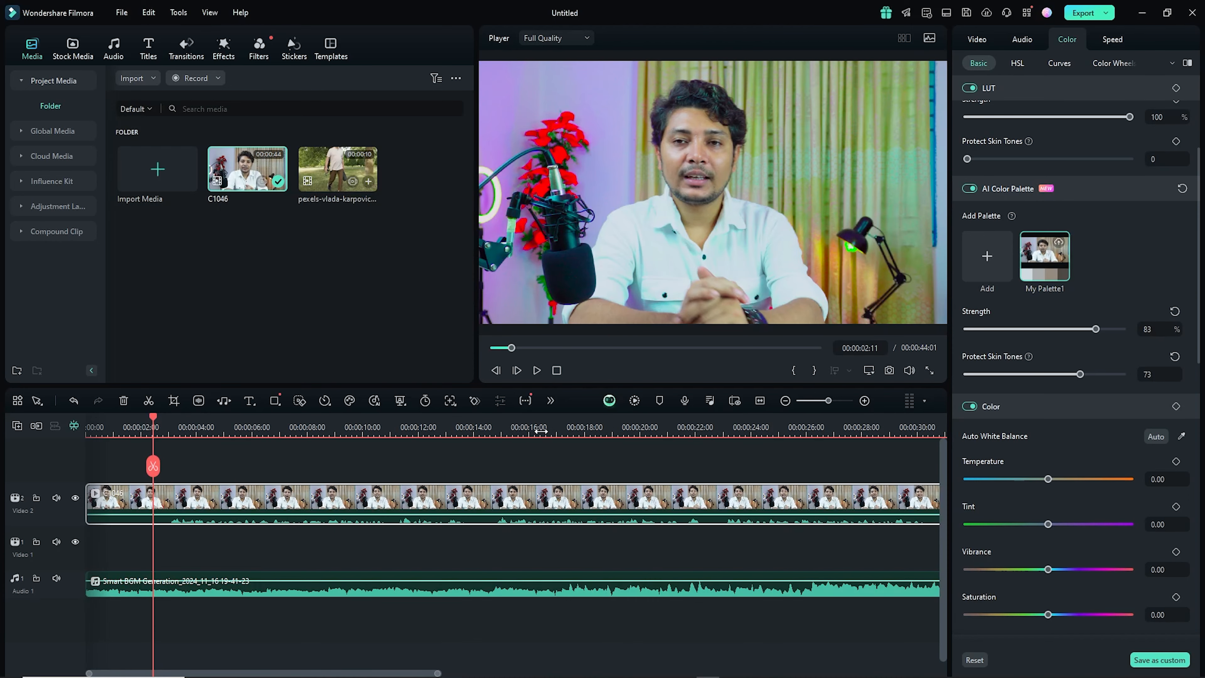
{"action": "scroll", "coordinate": [541, 430], "scroll_direction": "down", "scroll_amount": 2}
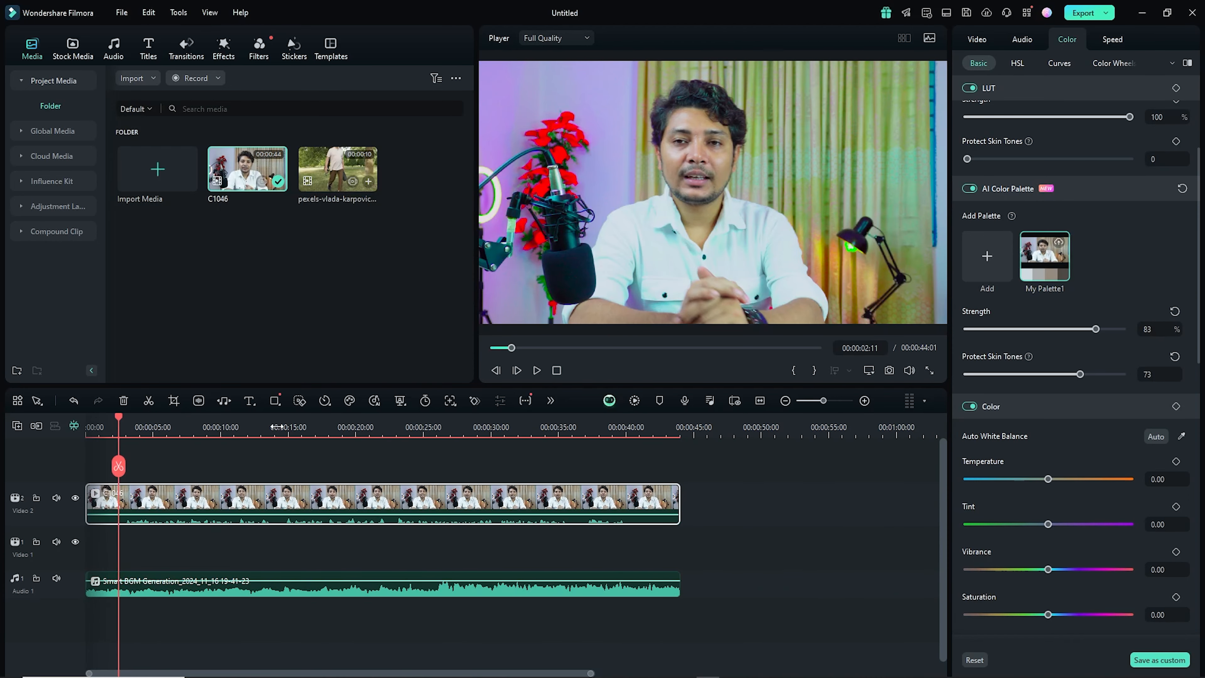
{"action": "mouse_move", "coordinate": [118, 419]}
{"action": "left_mouse_down"}
{"action": "mouse_move", "coordinate": [81, 422]}
{"action": "mouse_move", "coordinate": [179, 428]}
{"action": "mouse_move", "coordinate": [125, 417]}
{"action": "left_mouse_up"}
{"action": "key", "text": "space"}
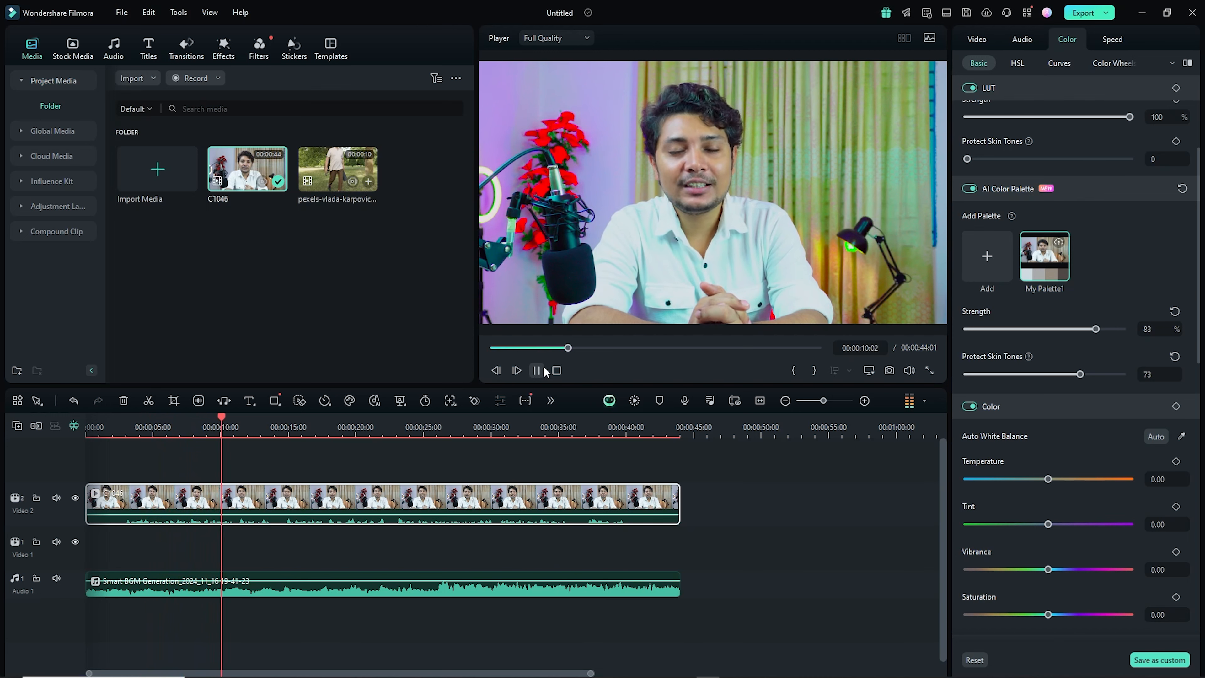
{"action": "left_click", "coordinate": [536, 370]}
{"action": "left_click", "coordinate": [267, 575]}
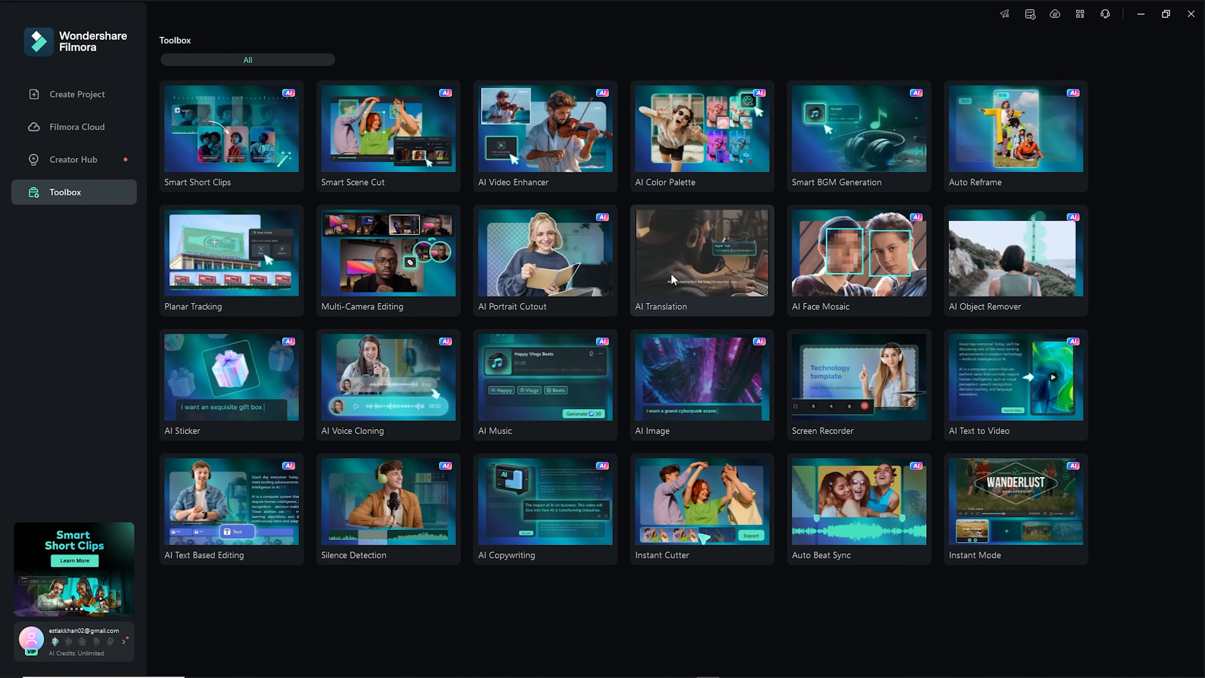
- Translate the Pure Sine Wave Inverter No Load Test clip with AI Translation, agreeing to the Terms of Use, and play the translated result
{"action": "key", "text": "super+d"}
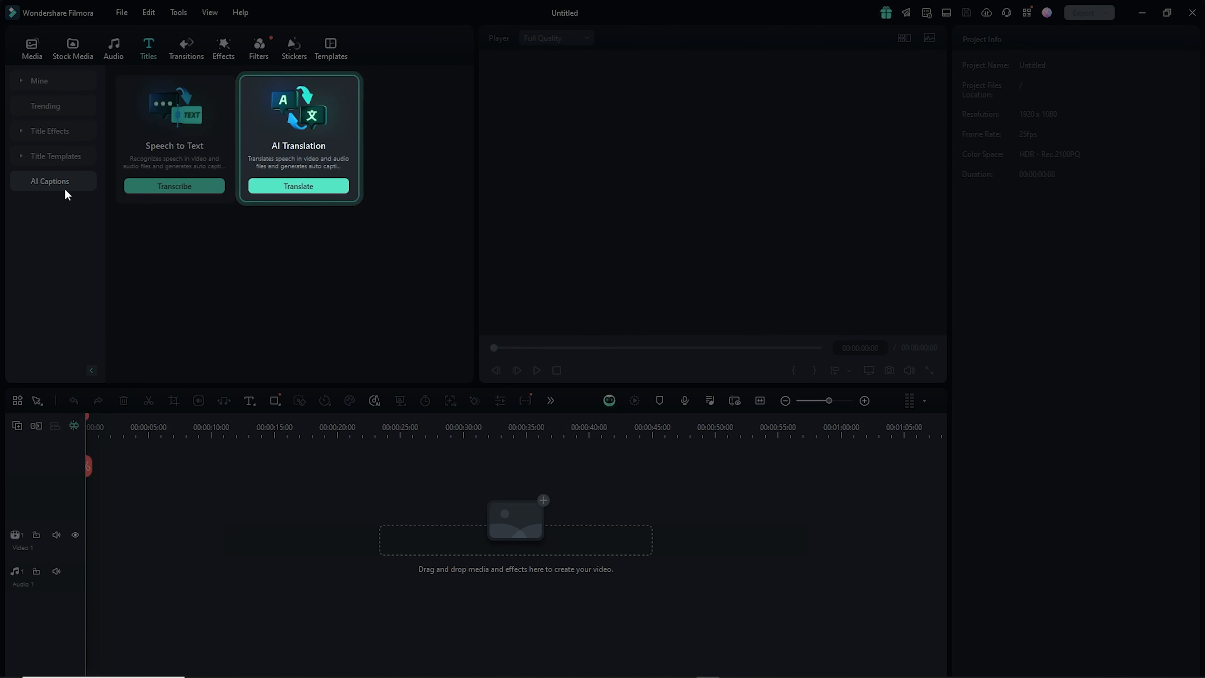
{"action": "left_click", "coordinate": [46, 188]}
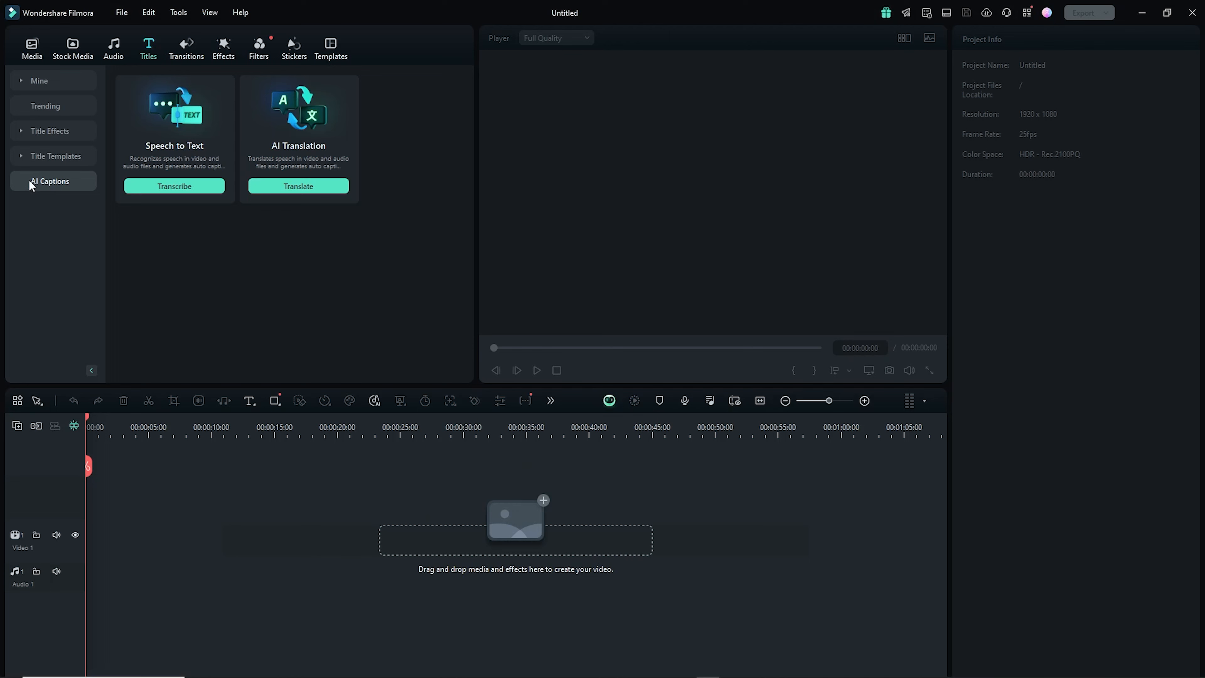
{"action": "left_click", "coordinate": [304, 184]}
{"action": "left_click", "coordinate": [306, 228]}
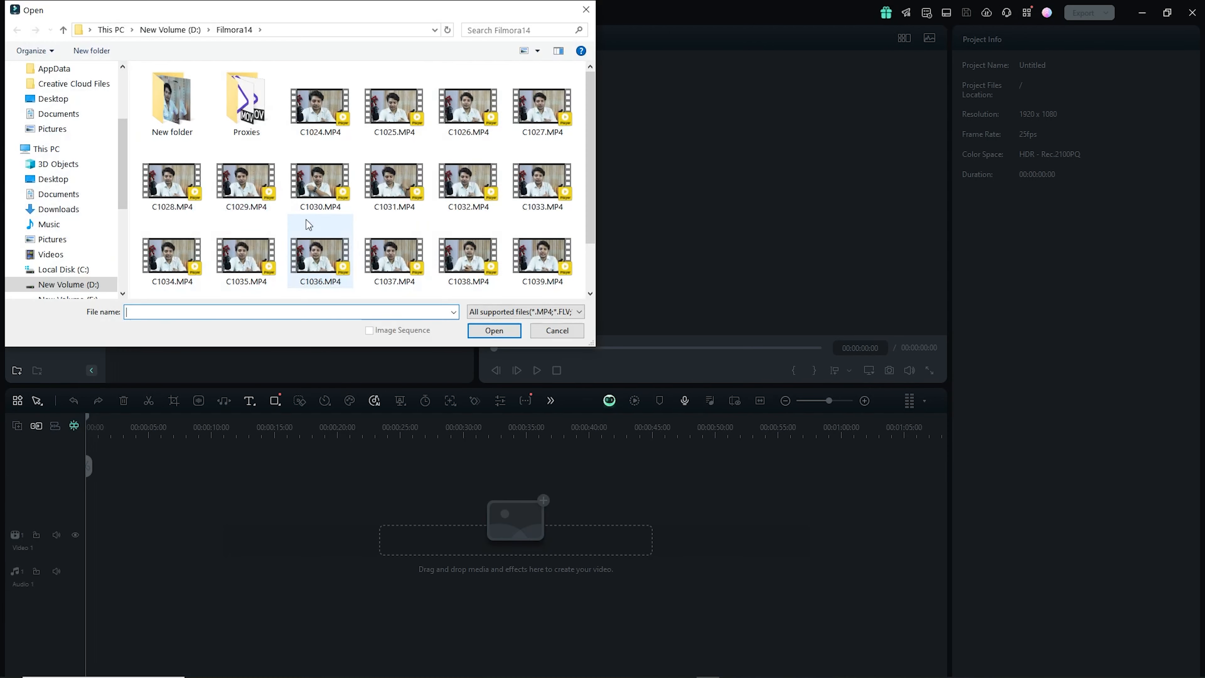
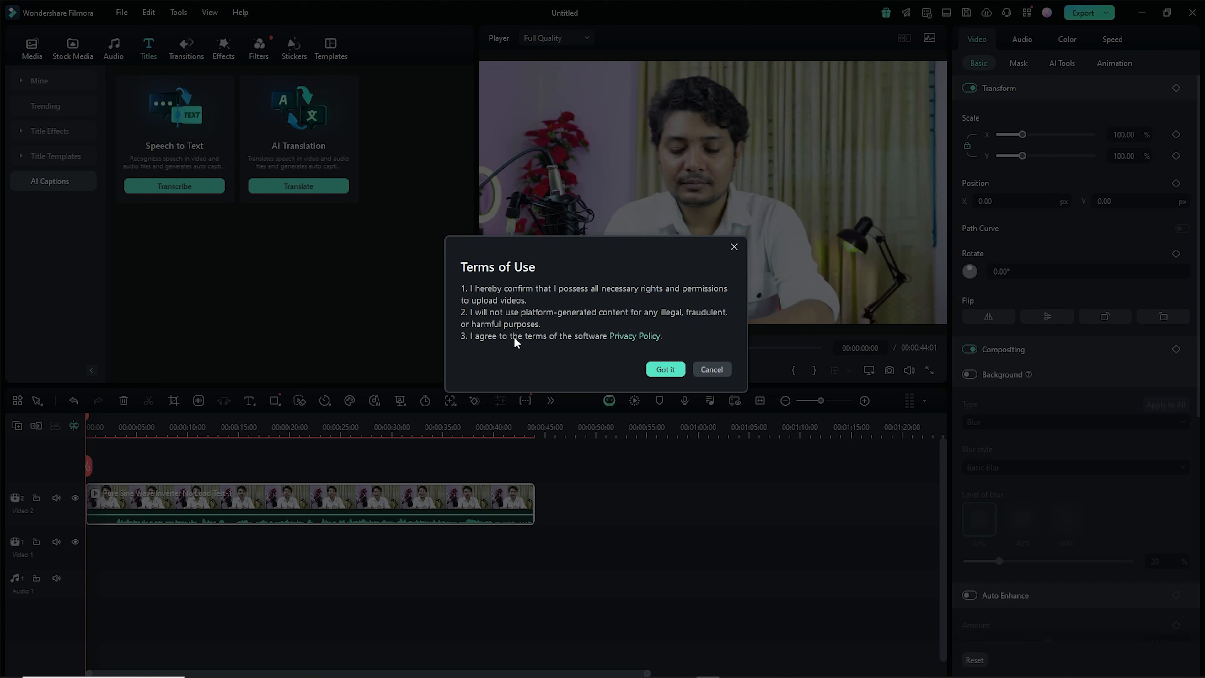
{"action": "left_click", "coordinate": [664, 369]}
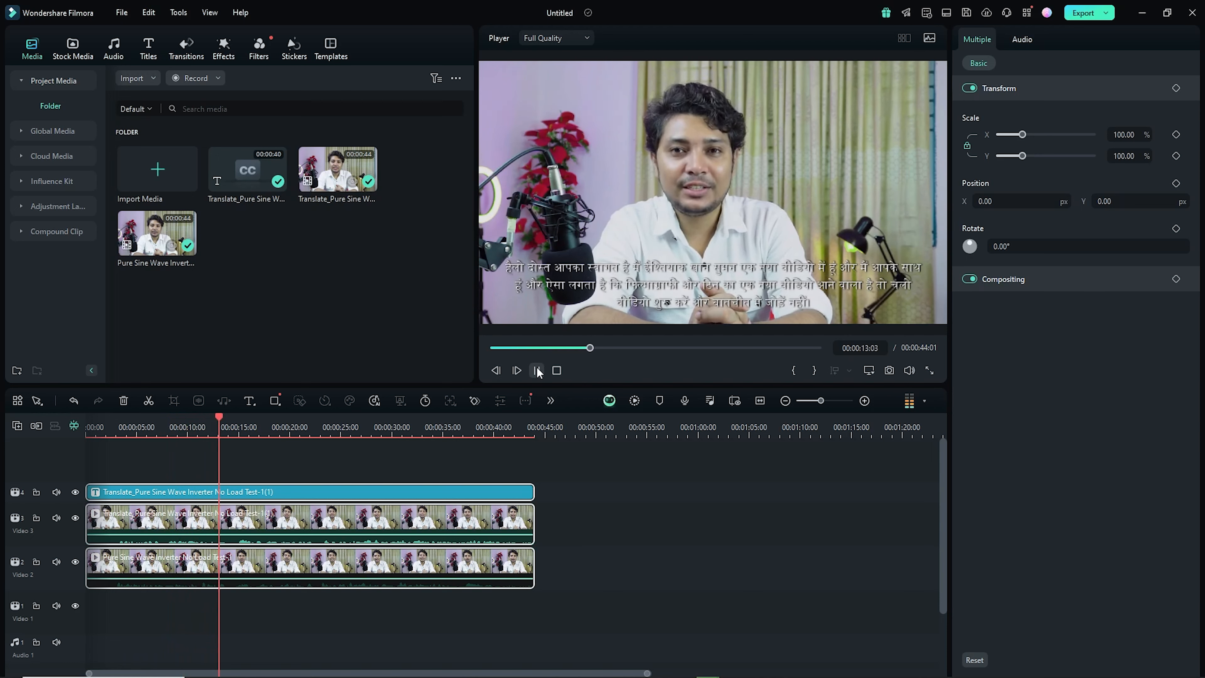
{"action": "left_click", "coordinate": [537, 370]}
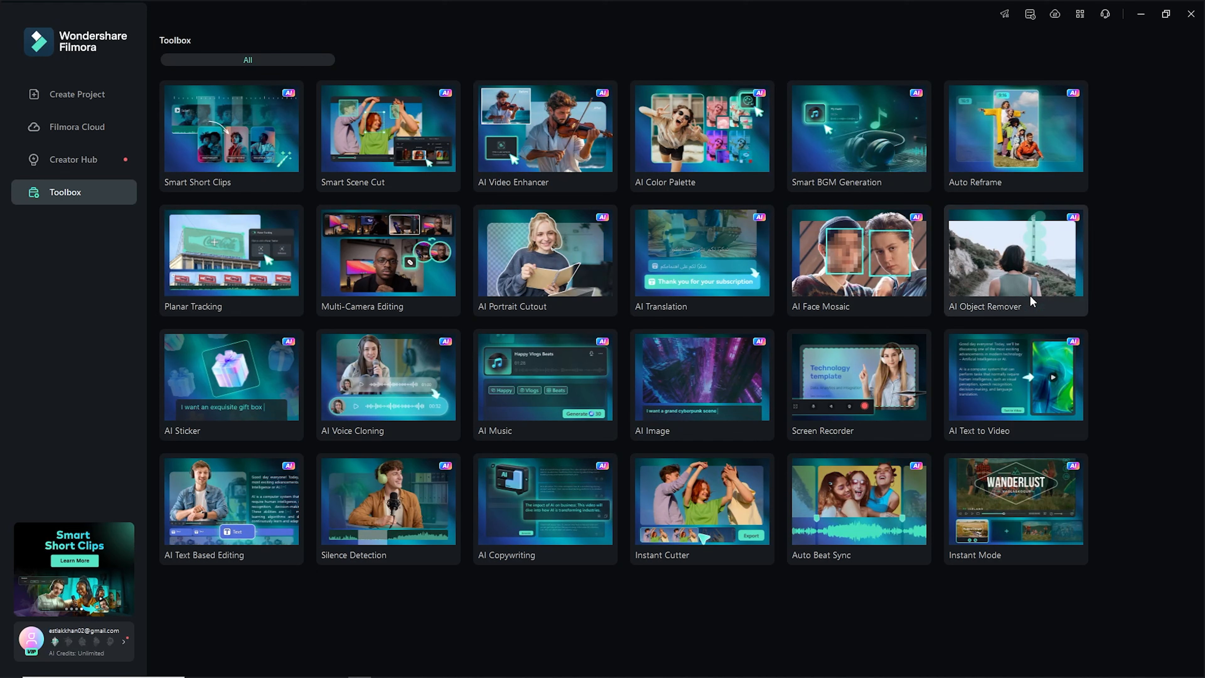
- Remove the stop sign and its pole from the blue van clip with AI Object Remover, masking them with brush size 73
{"action": "left_click", "coordinate": [1013, 260]}
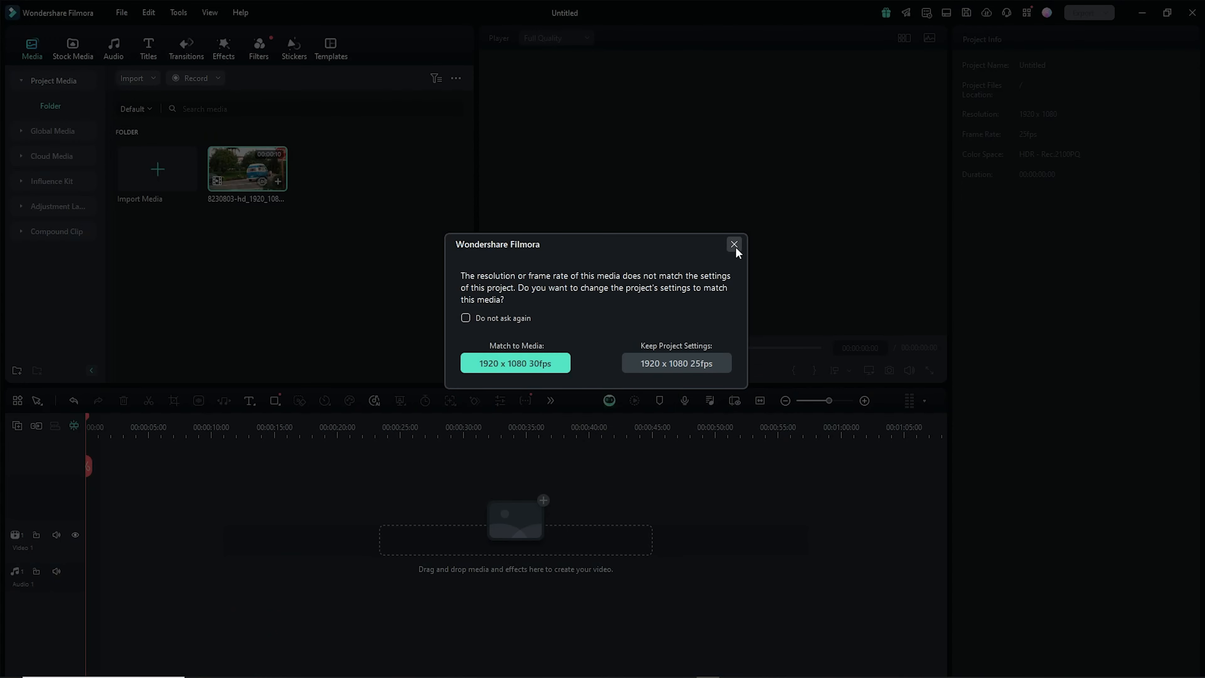
{"action": "left_click", "coordinate": [735, 245]}
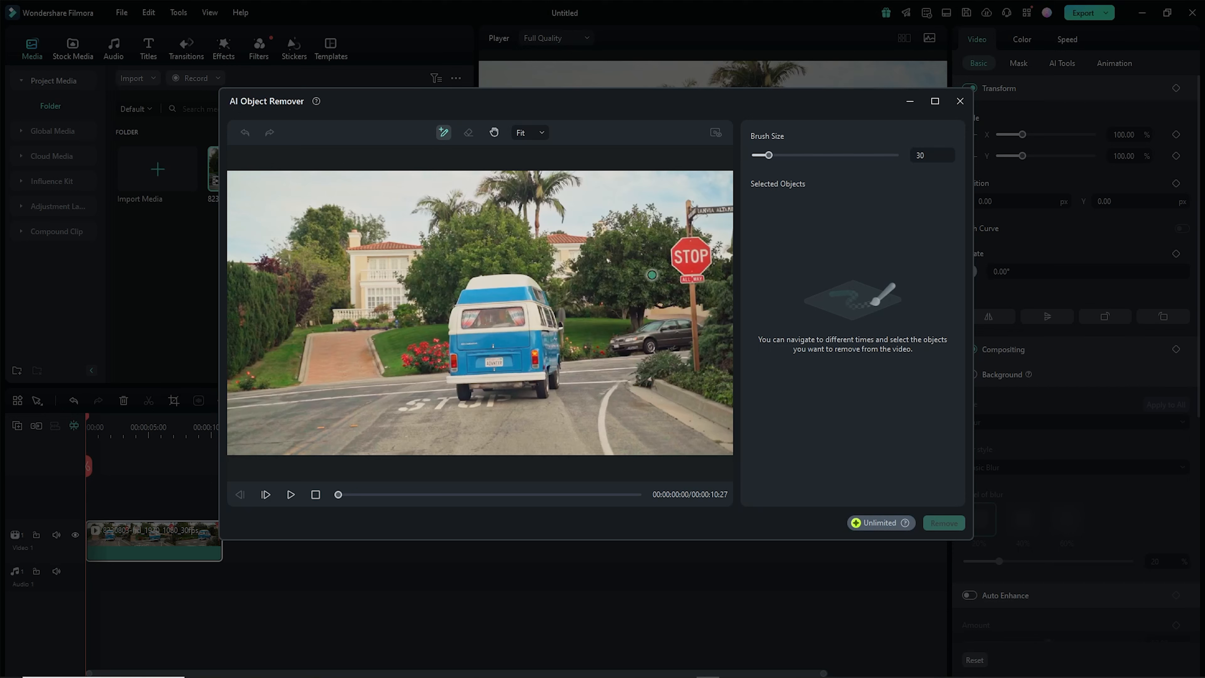
{"action": "left_click_drag", "start_coordinate": [769, 156], "coordinate": [787, 157]}
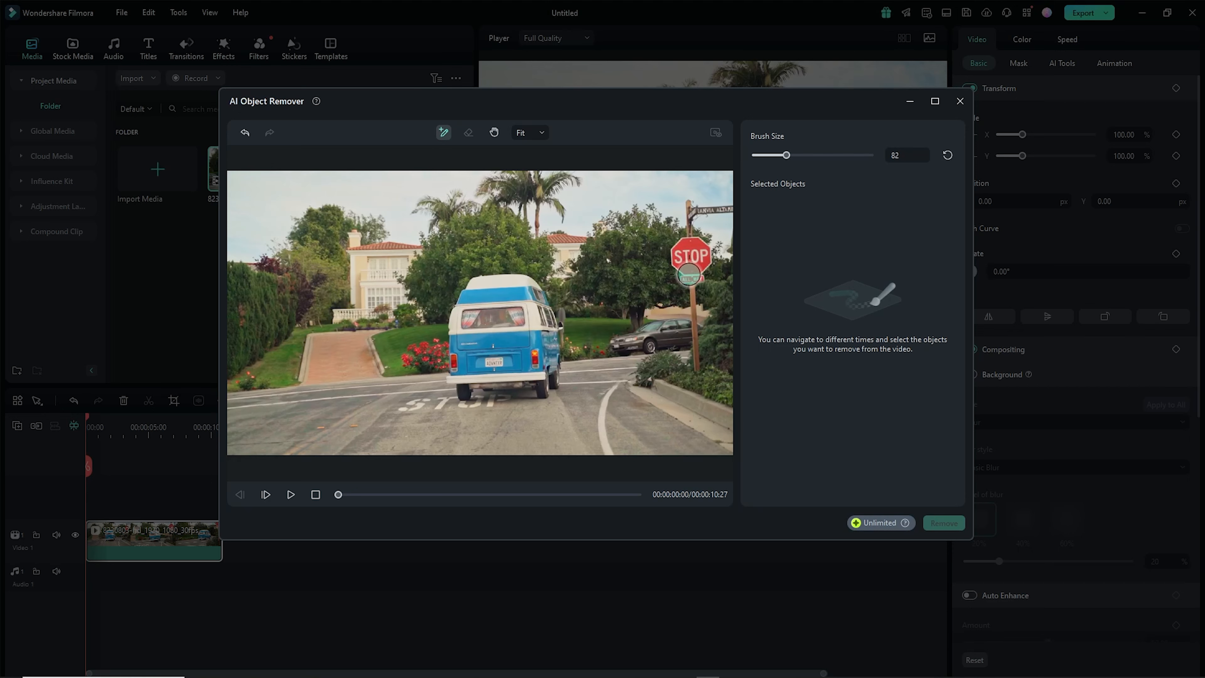
{"action": "left_click_drag", "start_coordinate": [786, 156], "coordinate": [782, 155]}
{"action": "mouse_move", "coordinate": [708, 277]}
{"action": "left_mouse_down"}
{"action": "mouse_move", "coordinate": [677, 263]}
{"action": "mouse_move", "coordinate": [677, 248]}
{"action": "mouse_move", "coordinate": [697, 241]}
{"action": "mouse_move", "coordinate": [706, 255]}
{"action": "mouse_move", "coordinate": [682, 256]}
{"action": "mouse_move", "coordinate": [695, 268]}
{"action": "mouse_move", "coordinate": [695, 364]}
{"action": "mouse_move", "coordinate": [687, 209]}
{"action": "mouse_move", "coordinate": [733, 210]}
{"action": "left_mouse_up"}
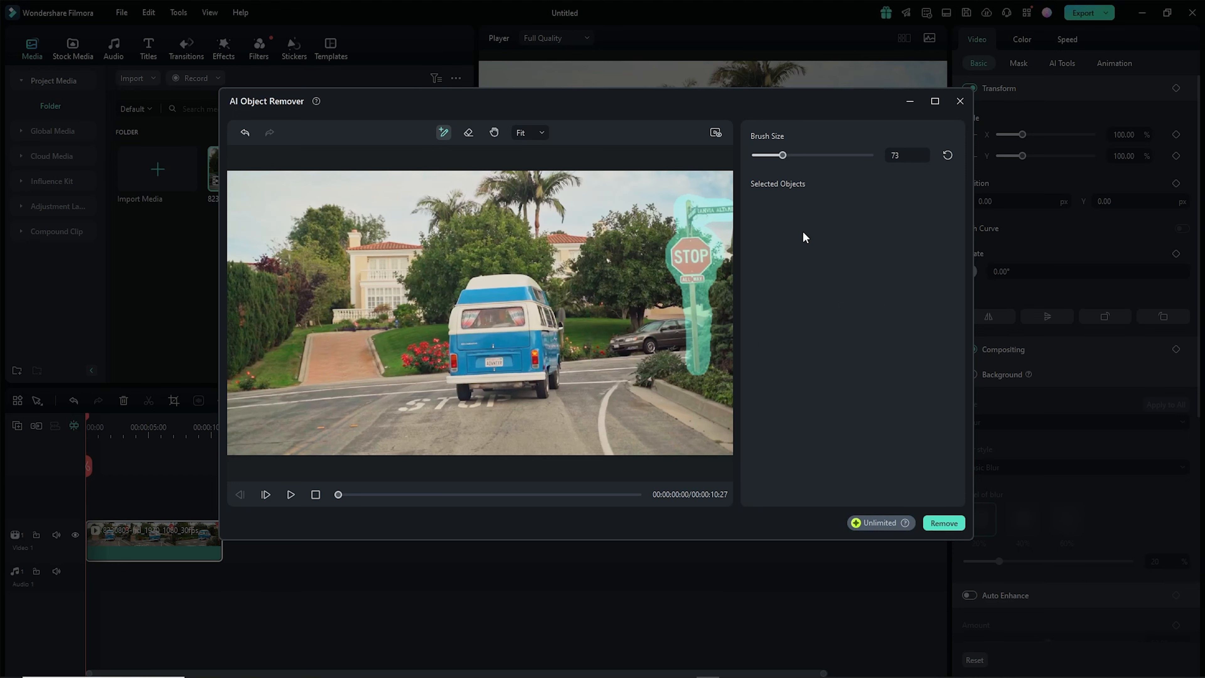
{"action": "left_click", "coordinate": [944, 523]}
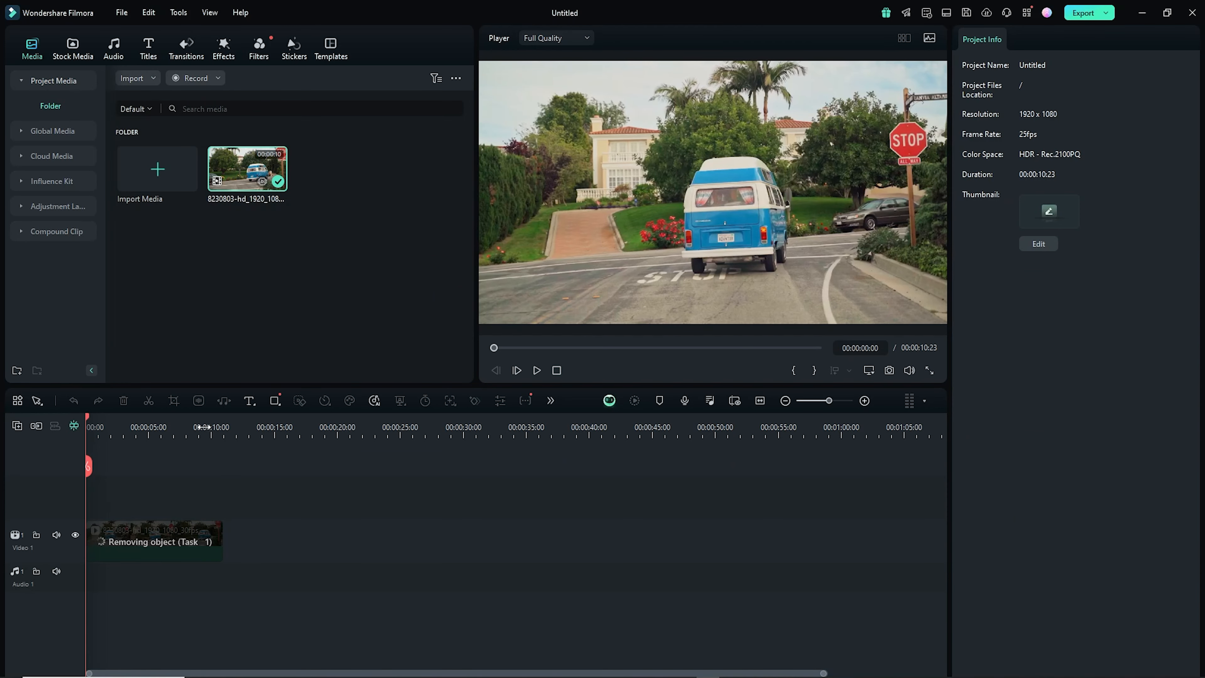
- Play the processed van clip through and replay it from near the start to check where the stop sign was
{"action": "left_click", "coordinate": [537, 370]}
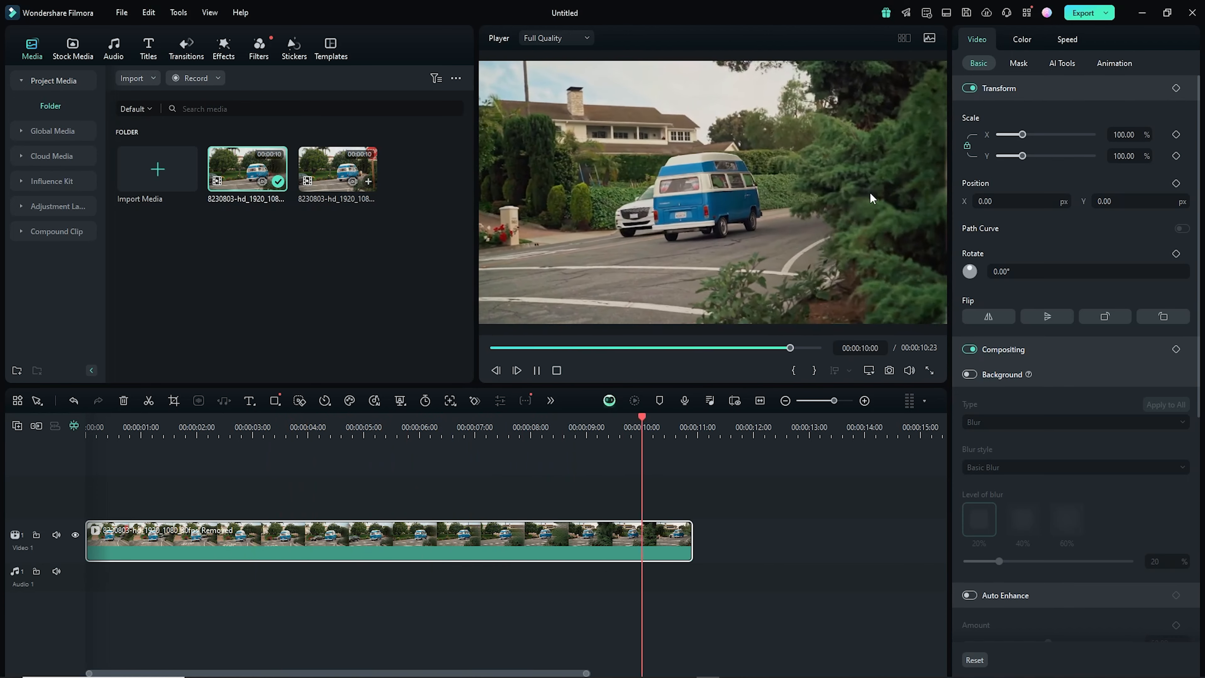
{"action": "left_click", "coordinate": [101, 430]}
{"action": "left_click", "coordinate": [536, 370]}
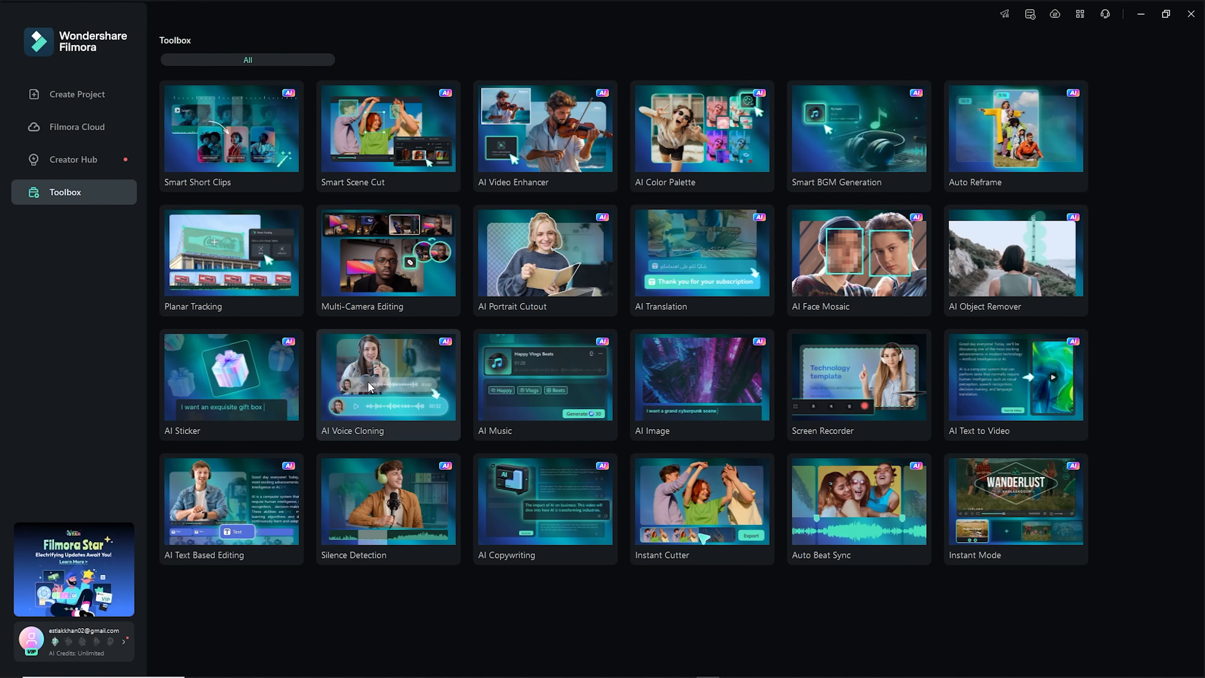
- Start AI Voice Cloning from the Toolbox and view the new-voice recording script, closing it without recording
{"action": "left_click", "coordinate": [368, 384]}
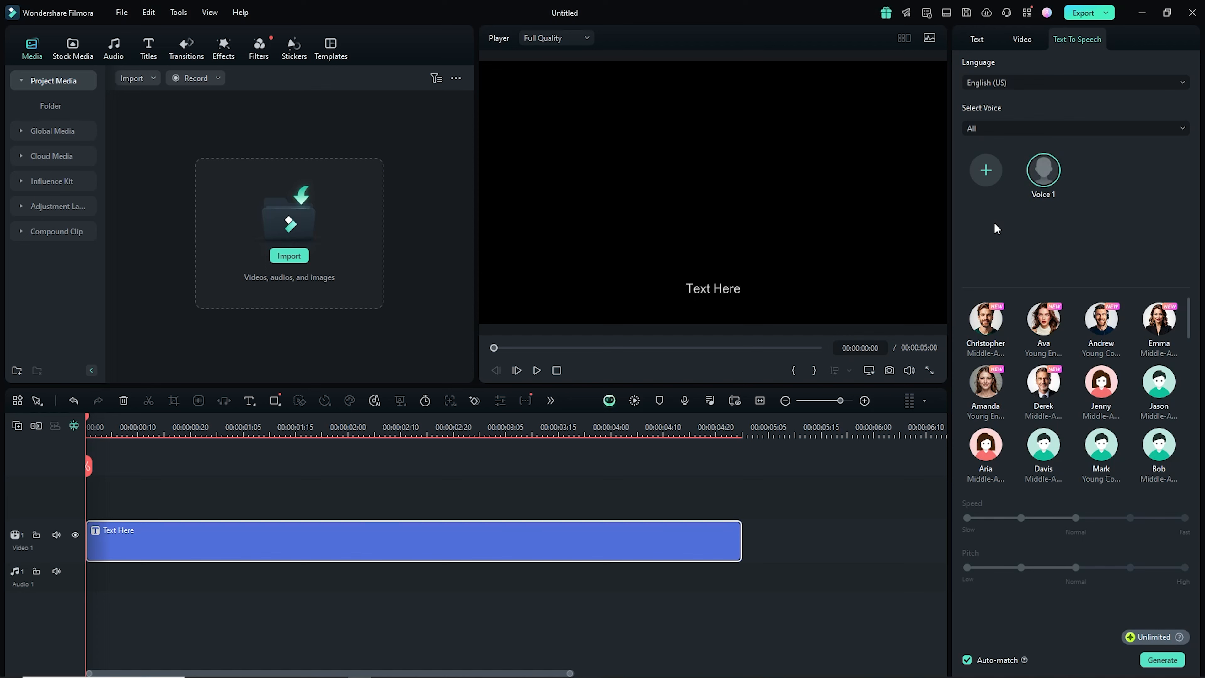
{"action": "left_click", "coordinate": [986, 171]}
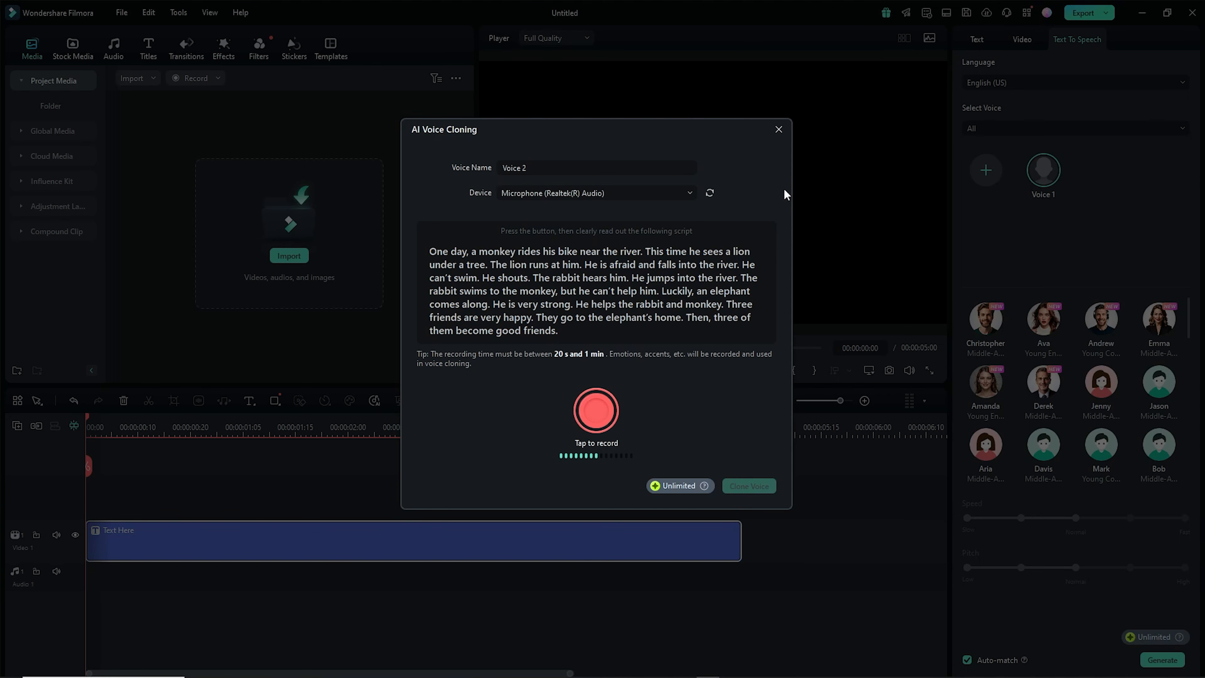
{"action": "left_click", "coordinate": [779, 129]}
- Replace the title text with "Hello Dear Friends, I hope you are well" and generate speech from it using the cloned Voice 1
{"action": "mouse_move", "coordinate": [1052, 170]}
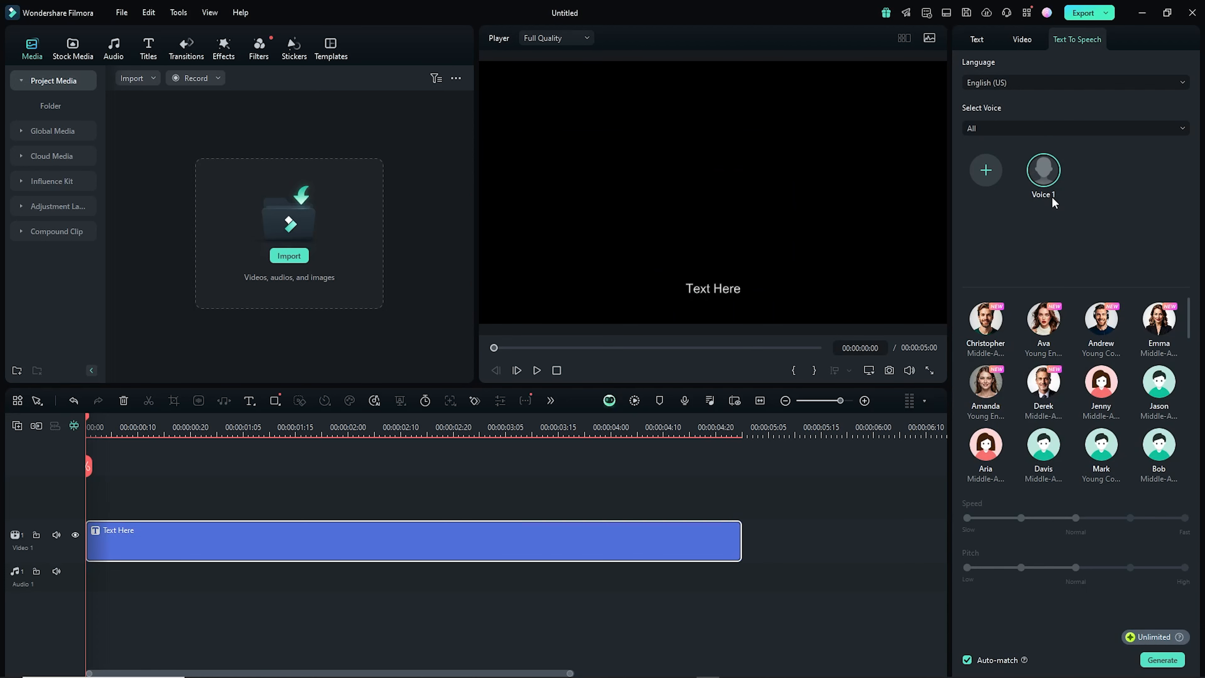
{"action": "double_click", "coordinate": [708, 290]}
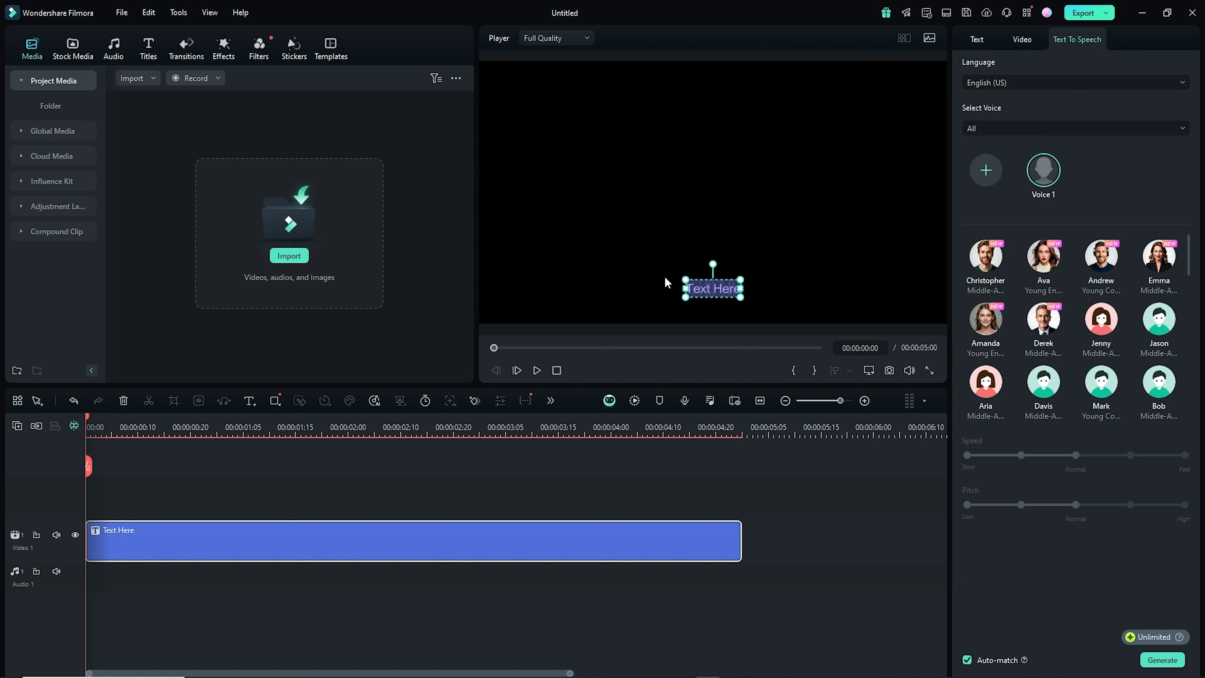
{"action": "type", "text": "Hello Dear Friends"}
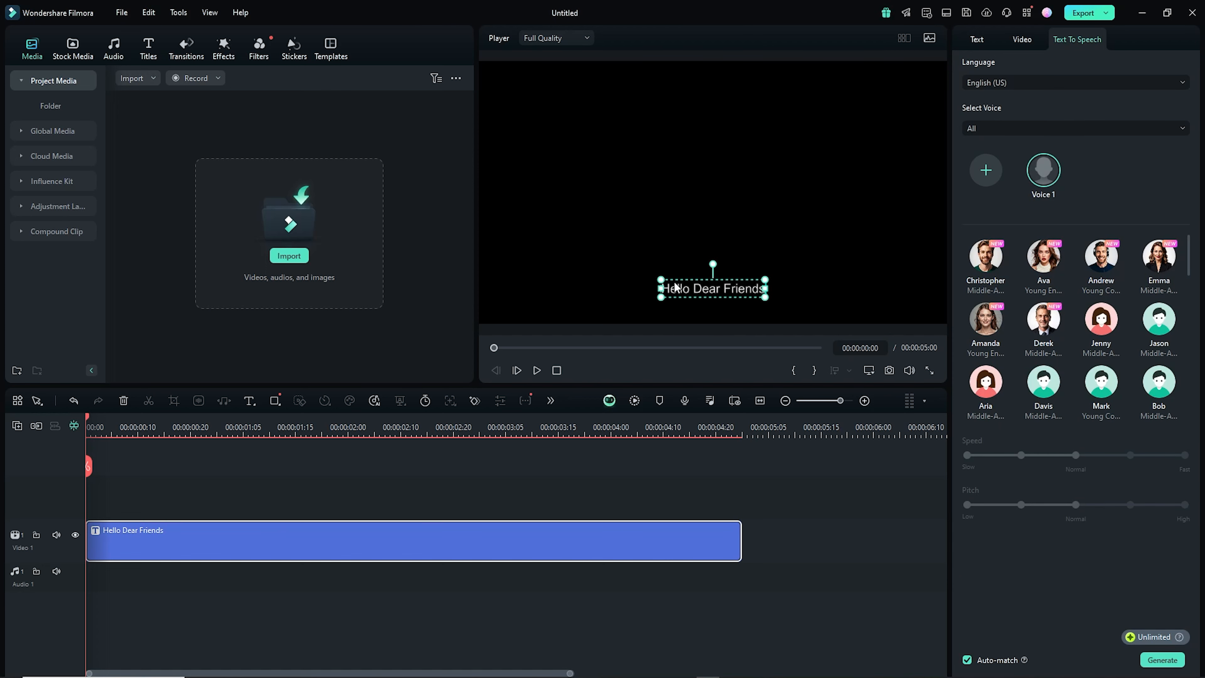
{"action": "type", "text": ", I hope you are well"}
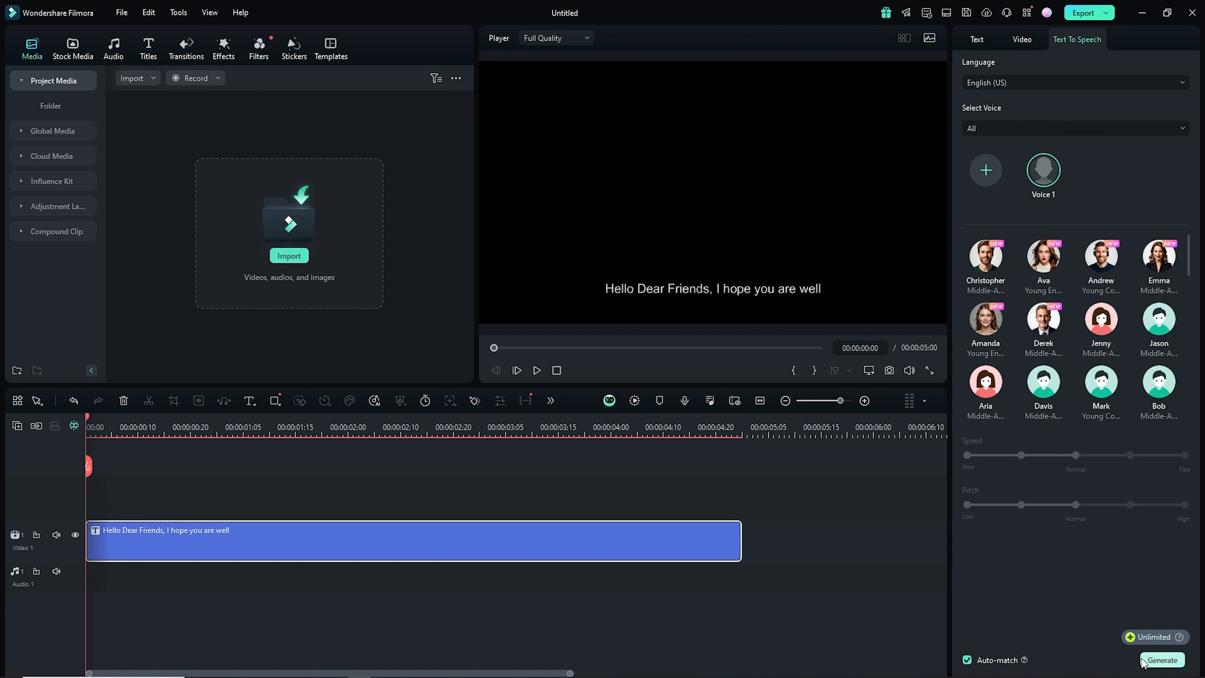
{"action": "left_click", "coordinate": [1162, 660]}
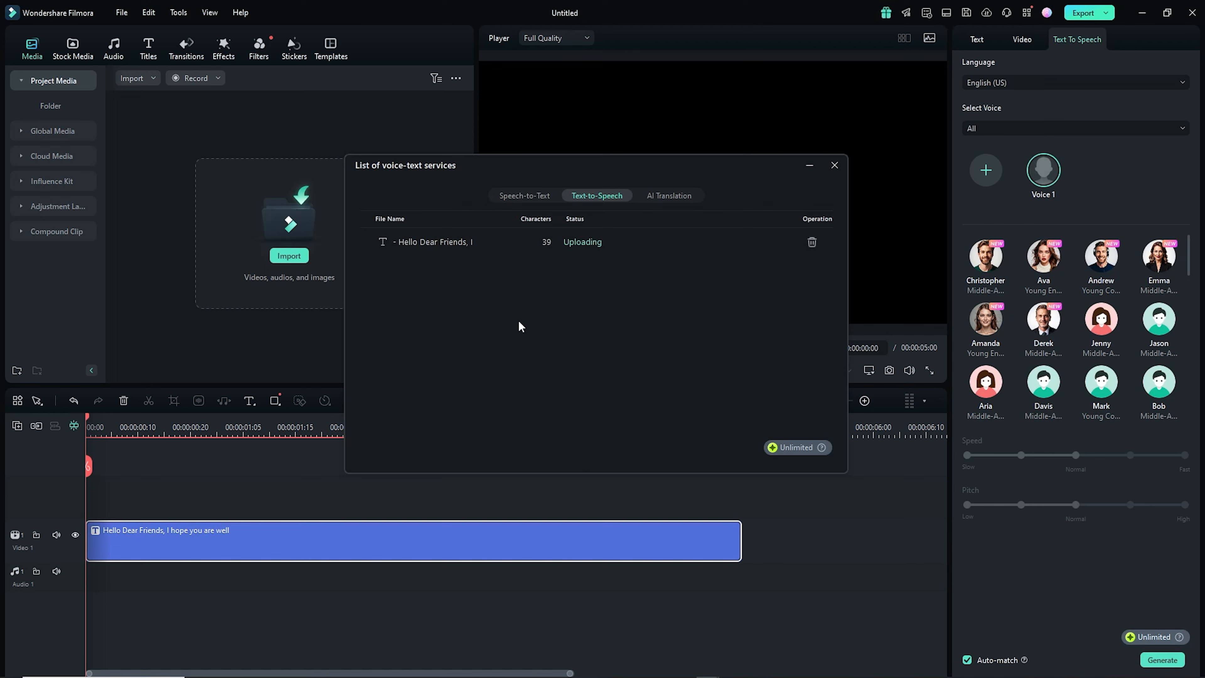
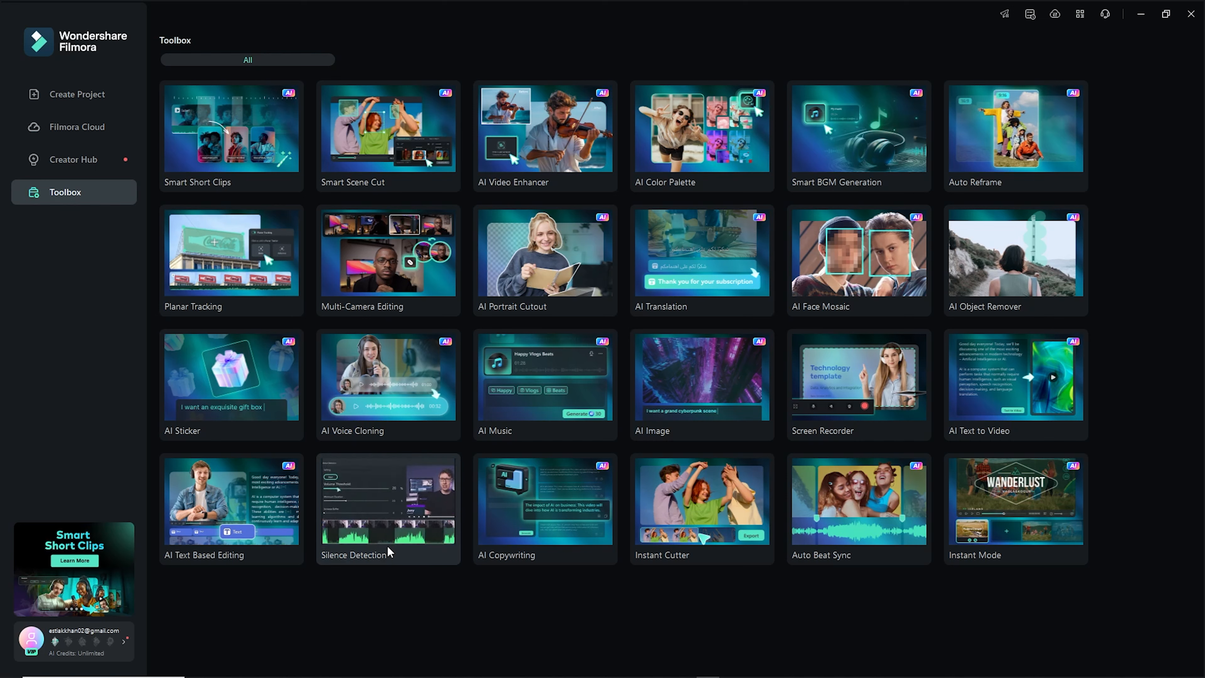
- Start Silence Detection from the Toolbox and load the C0759 video from the Desktop
{"action": "left_click", "coordinate": [408, 529]}
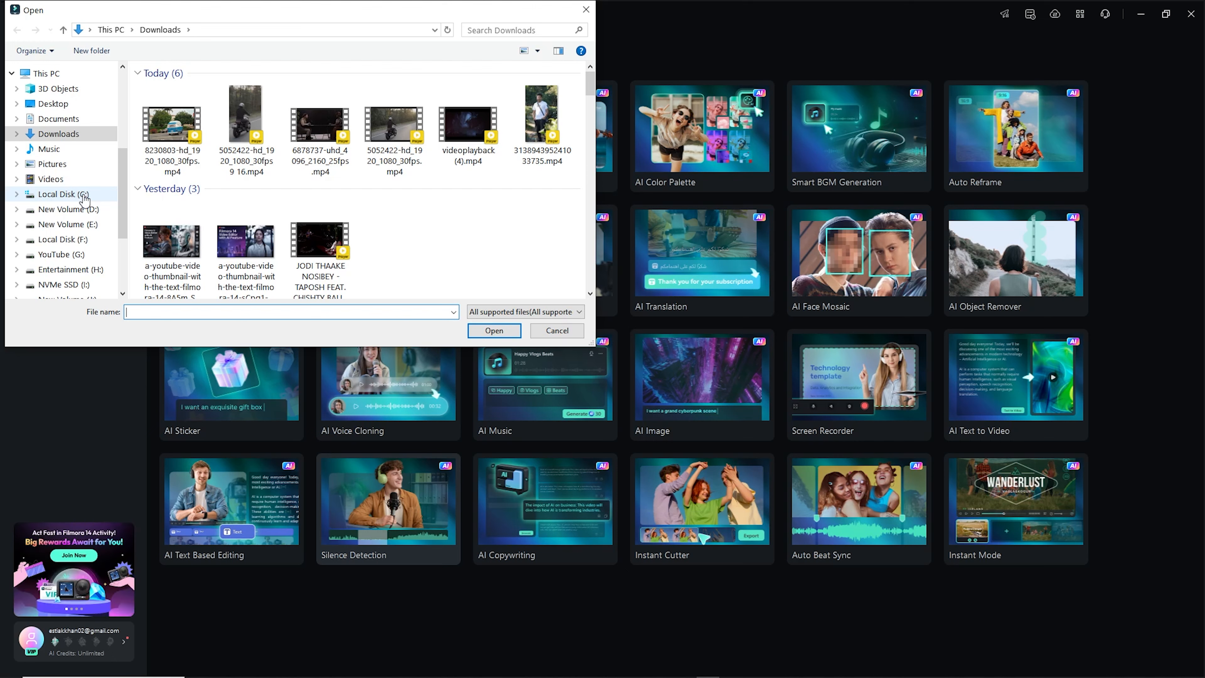
{"action": "left_click", "coordinate": [76, 104]}
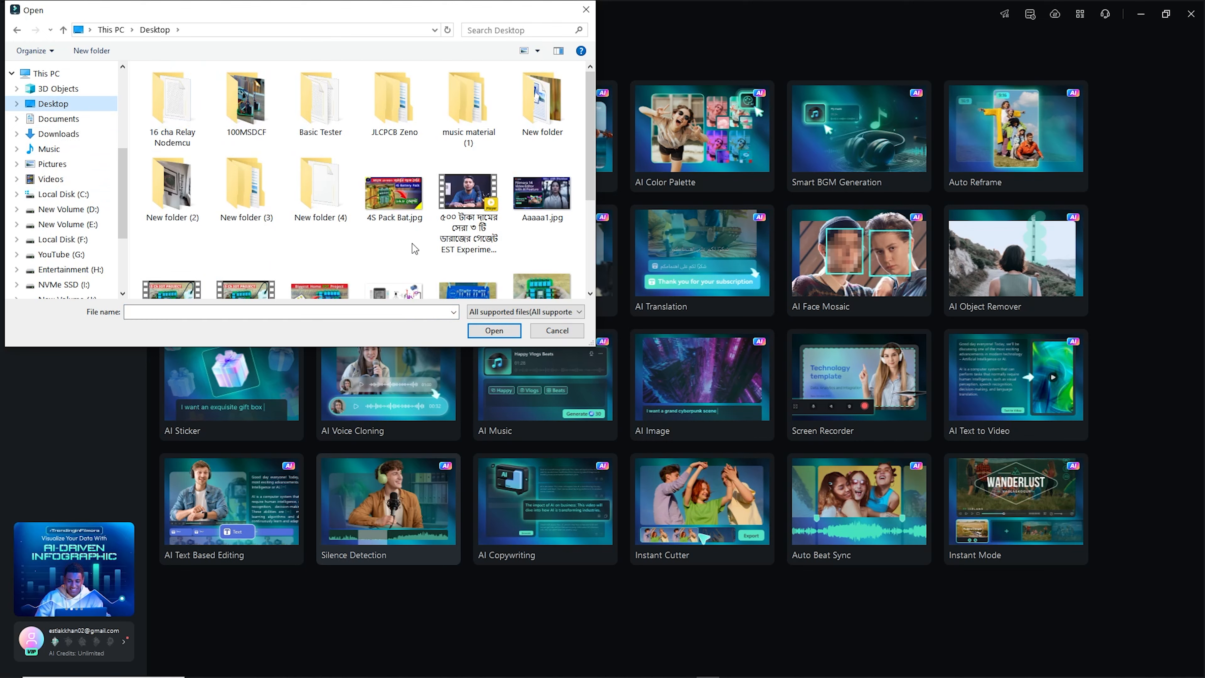
{"action": "scroll", "coordinate": [438, 232], "scroll_direction": "down", "scroll_amount": 1}
{"action": "scroll", "coordinate": [400, 237], "scroll_direction": "up", "scroll_amount": 1}
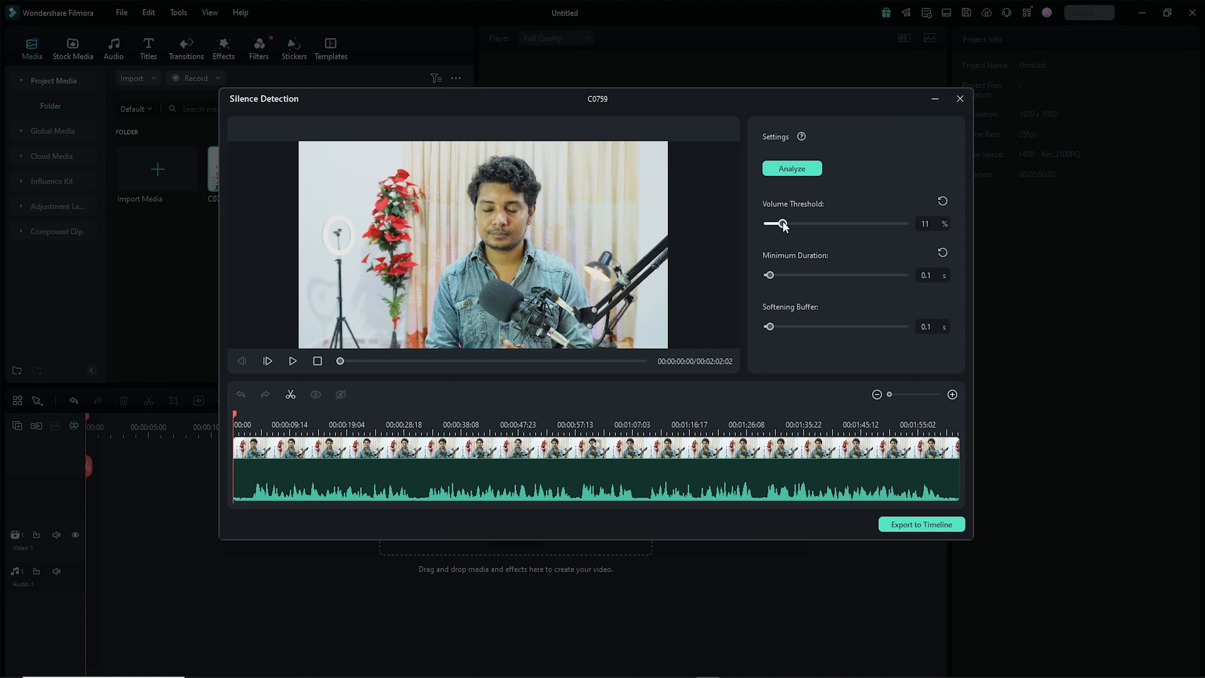
- Analyze C0759 for silence with volume threshold 21%, minimum duration 0.2 s and softening buffer 0.1 s
{"action": "left_click_drag", "start_coordinate": [782, 225], "coordinate": [797, 227]}
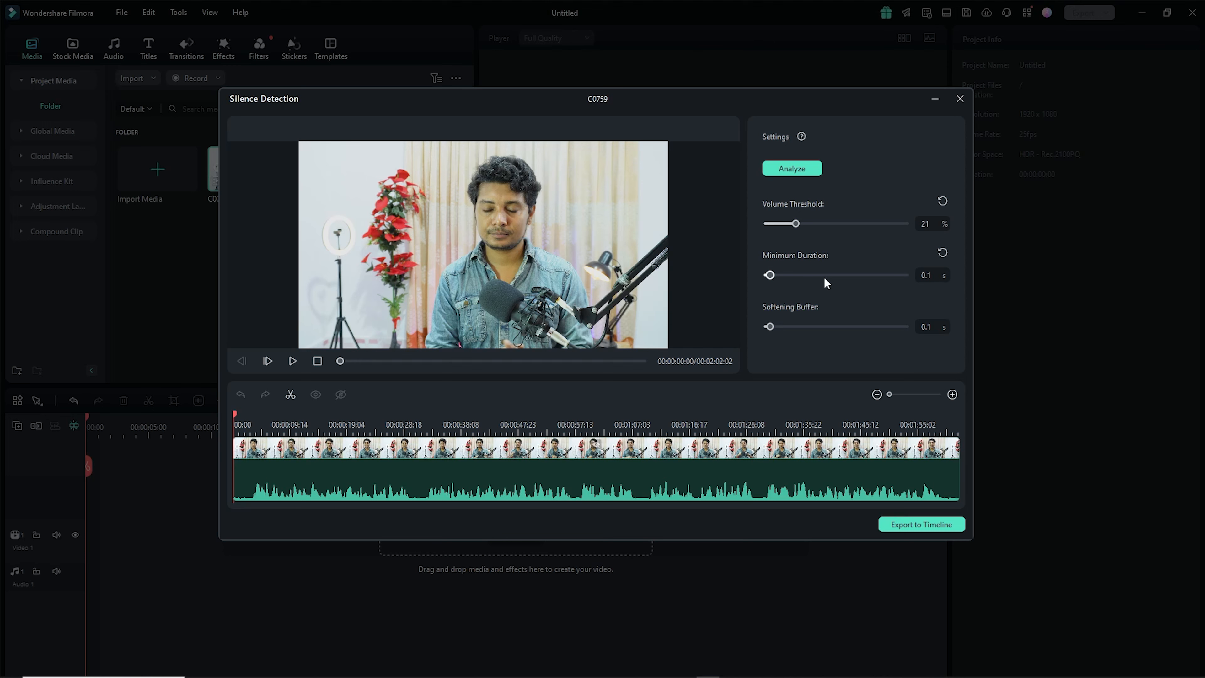
{"action": "left_click_drag", "start_coordinate": [770, 275], "coordinate": [777, 275]}
{"action": "left_click_drag", "start_coordinate": [770, 326], "coordinate": [764, 325]}
{"action": "left_click", "coordinate": [772, 326]}
{"action": "left_click_drag", "start_coordinate": [772, 324], "coordinate": [770, 325]}
{"action": "left_click", "coordinate": [789, 172]}
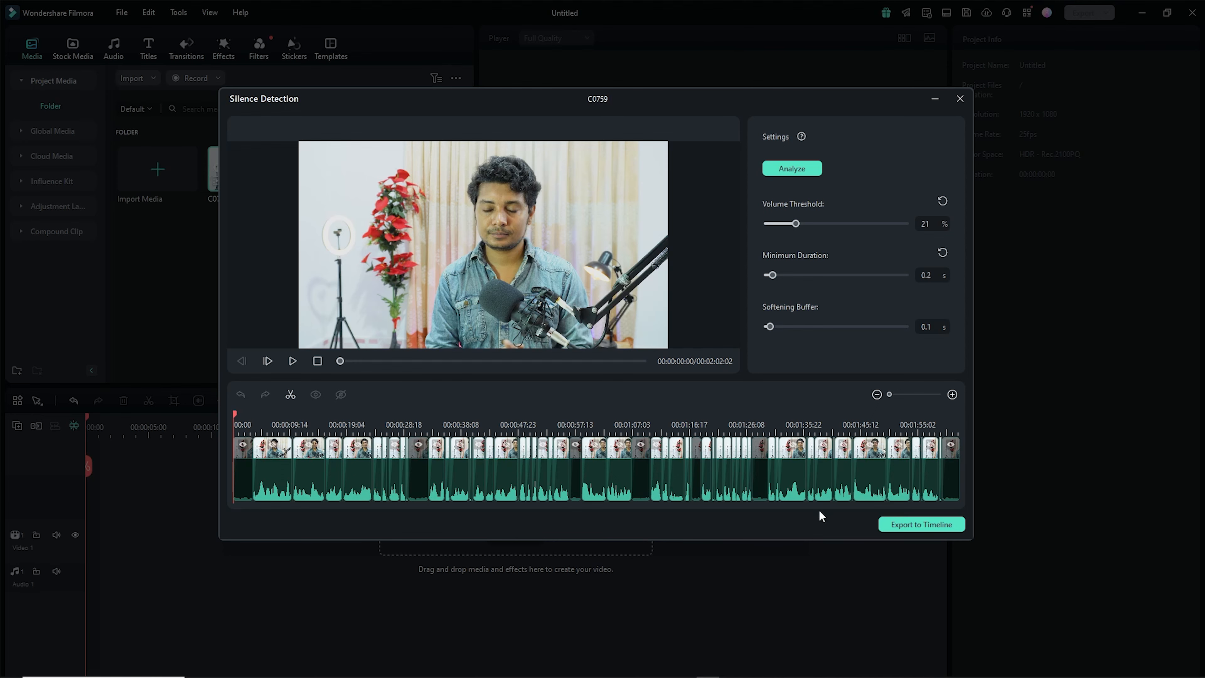
- Export the silence-trimmed C0759 clip to the timeline, dismissing the prompt about mismatched project settings
{"action": "left_click", "coordinate": [907, 526]}
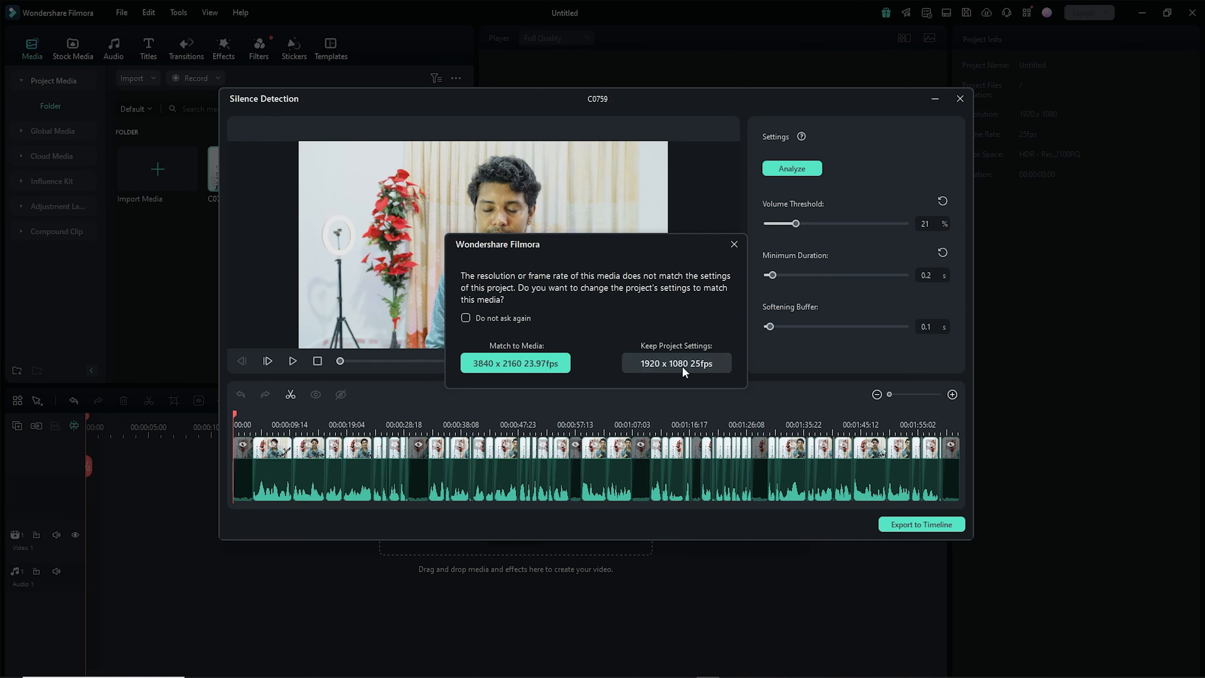
{"action": "left_click", "coordinate": [733, 244]}
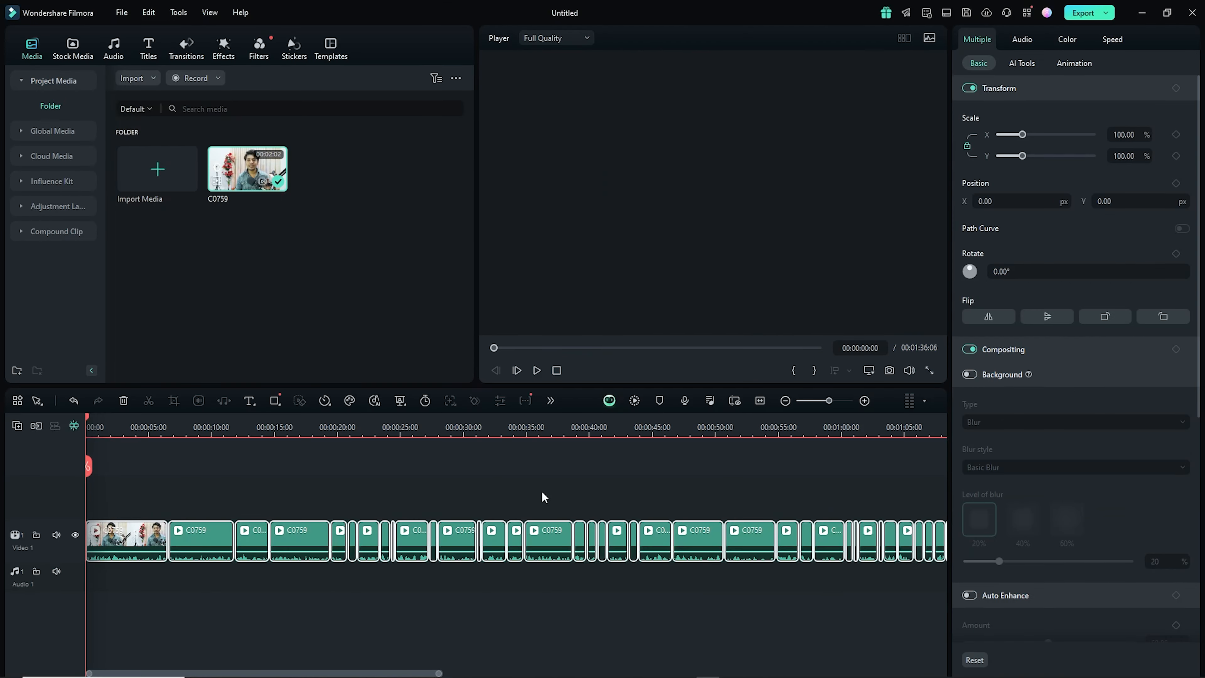
{"action": "left_click_drag", "start_coordinate": [631, 428], "coordinate": [474, 430]}
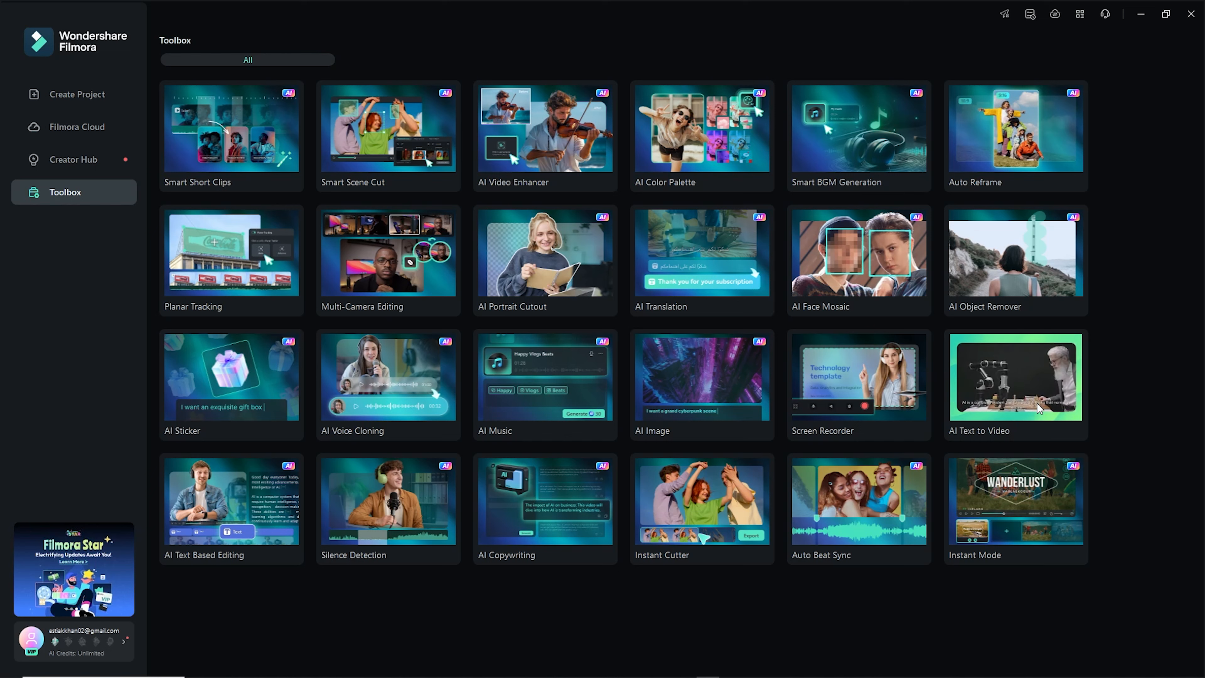
- Start AI Text to Video, paste the ChatGPT Filmora 14 script as the video text and delete its cut-off last line
{"action": "left_click", "coordinate": [1028, 409]}
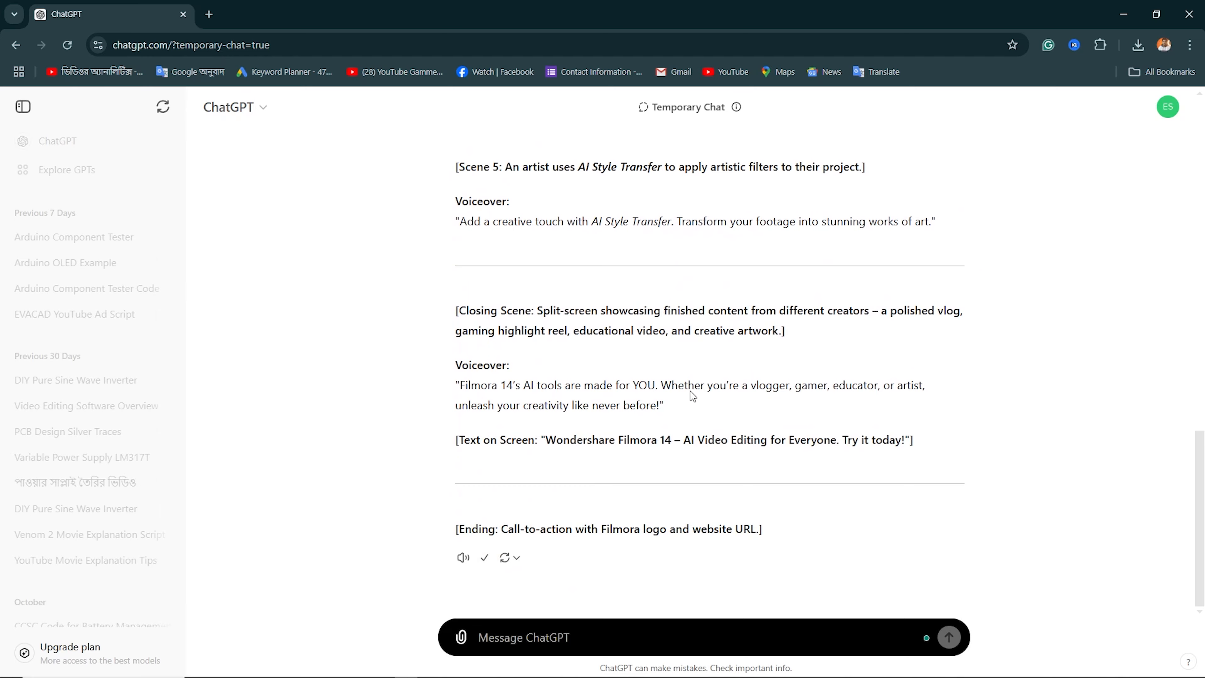
{"action": "left_click", "coordinate": [1123, 14]}
{"action": "right_click", "coordinate": [575, 217]}
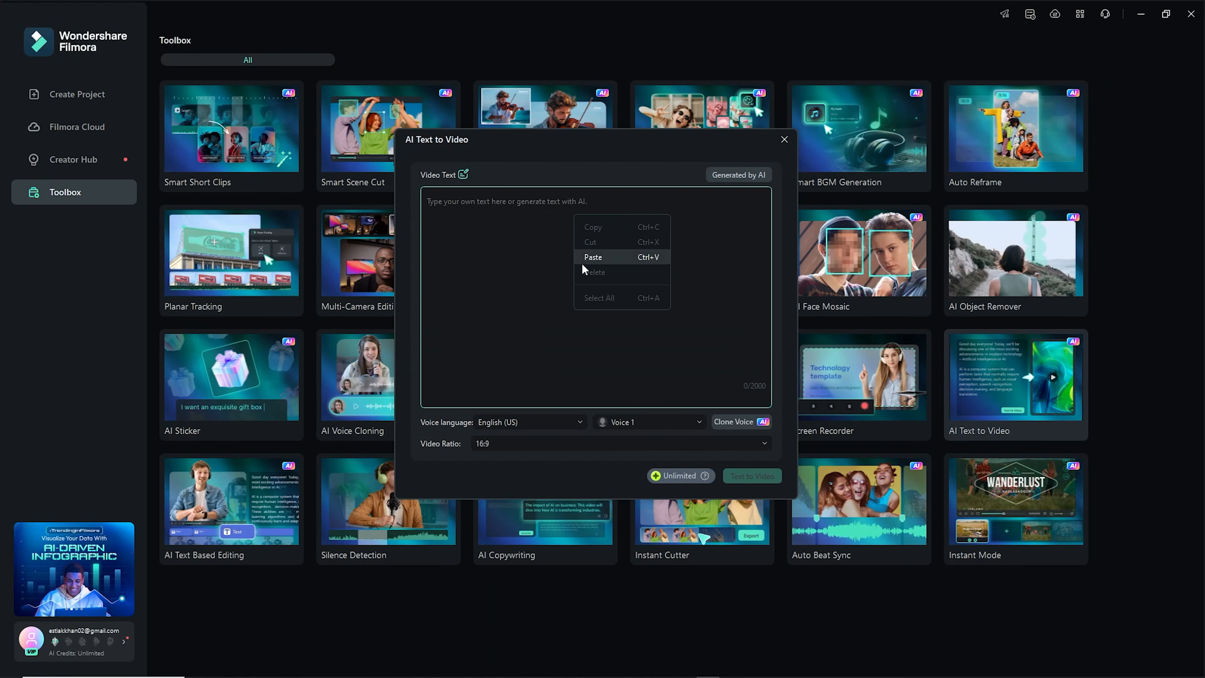
{"action": "left_click", "coordinate": [590, 257]}
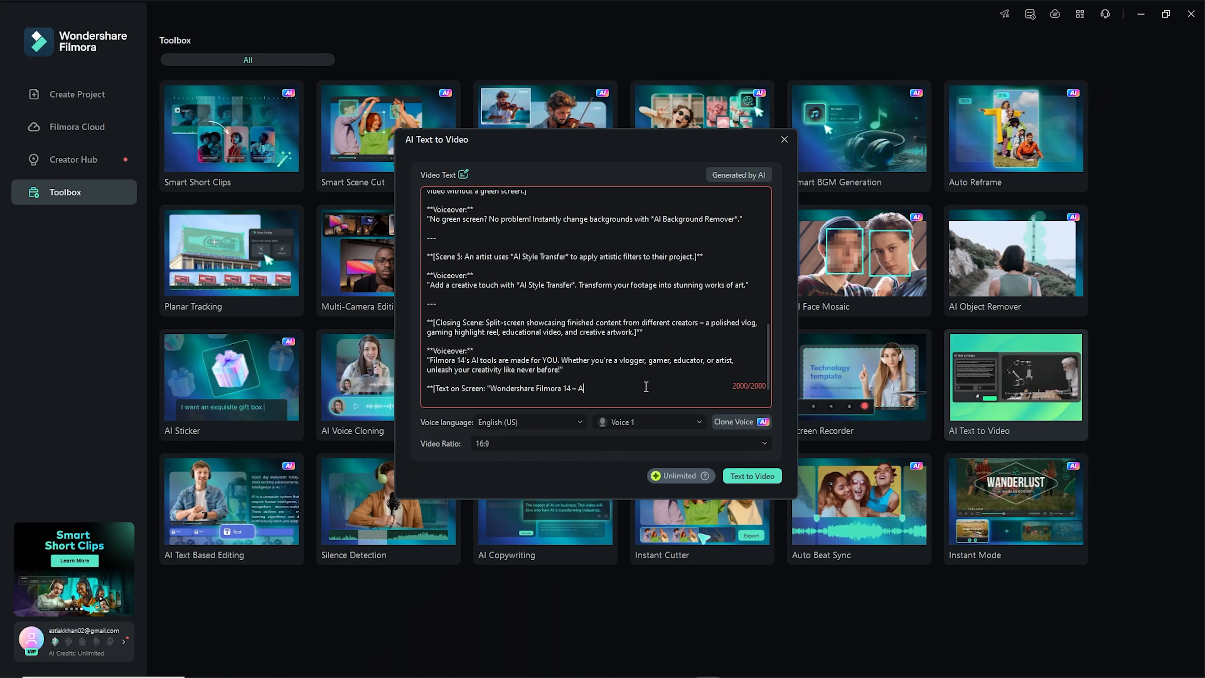
{"action": "left_click_drag", "start_coordinate": [631, 388], "coordinate": [427, 389]}
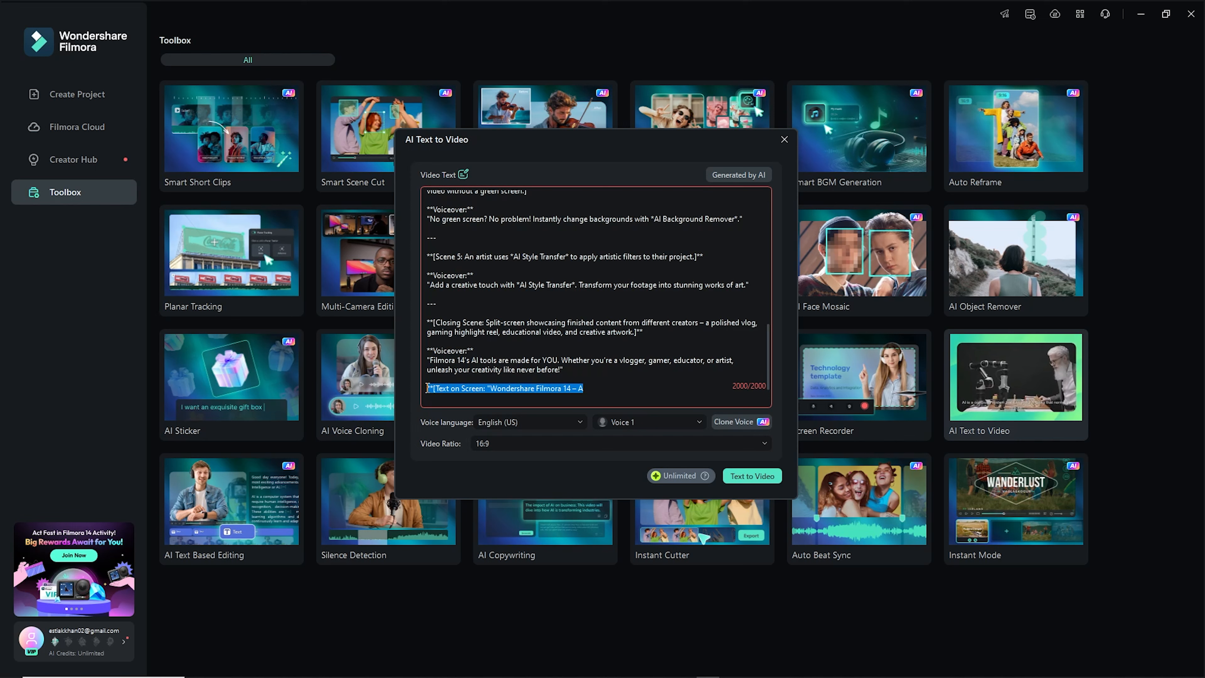
{"action": "key", "text": "BackSpace"}
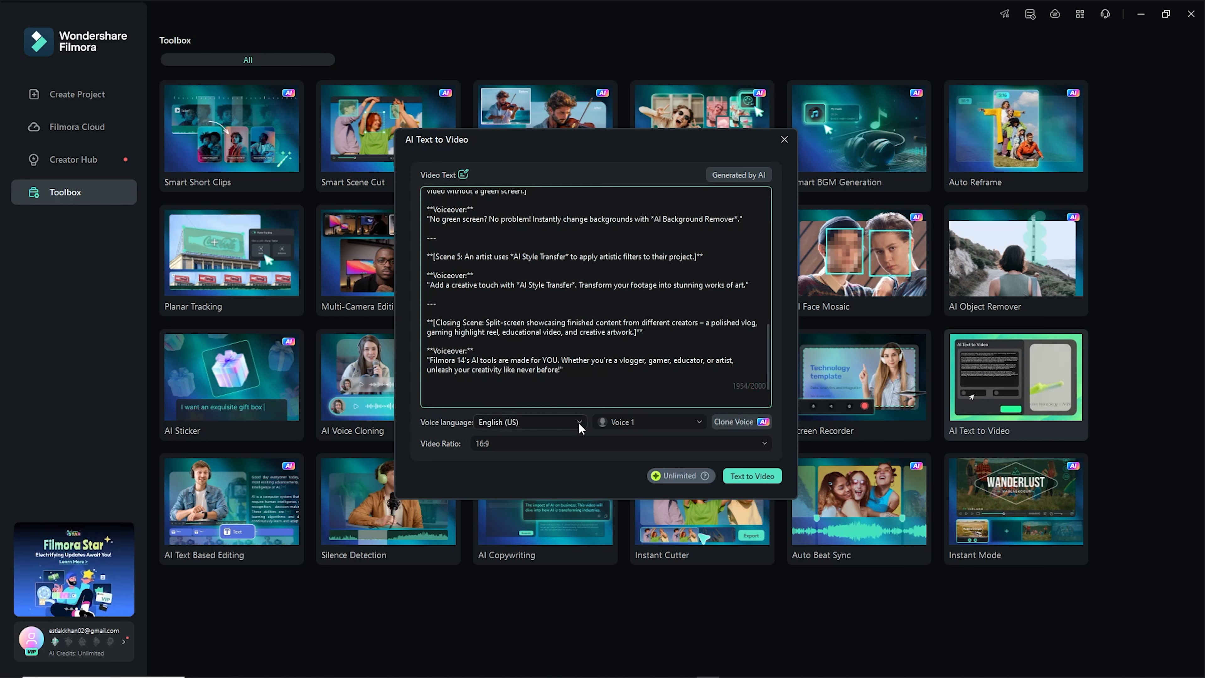
- Generate the video from the script with Jason as the voice and a 9:16 video ratio
{"action": "left_click", "coordinate": [688, 424]}
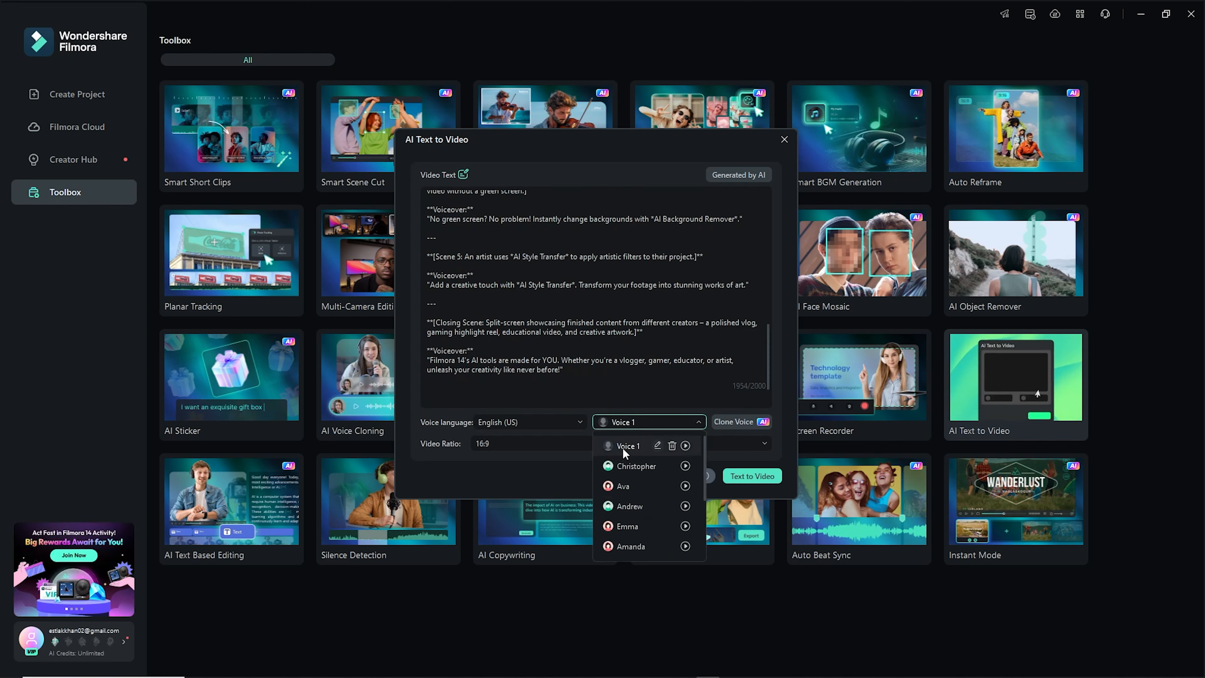
{"action": "scroll", "coordinate": [622, 448], "scroll_direction": "down", "scroll_amount": 1}
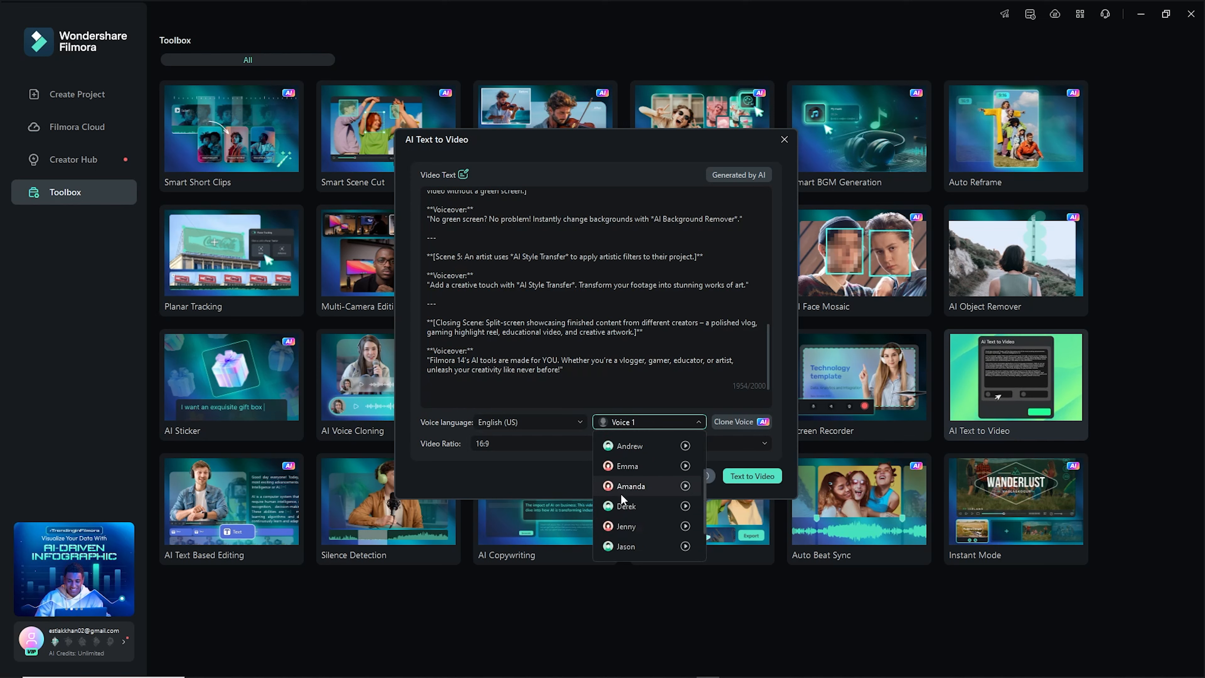
{"action": "scroll", "coordinate": [632, 526], "scroll_direction": "down", "scroll_amount": 1}
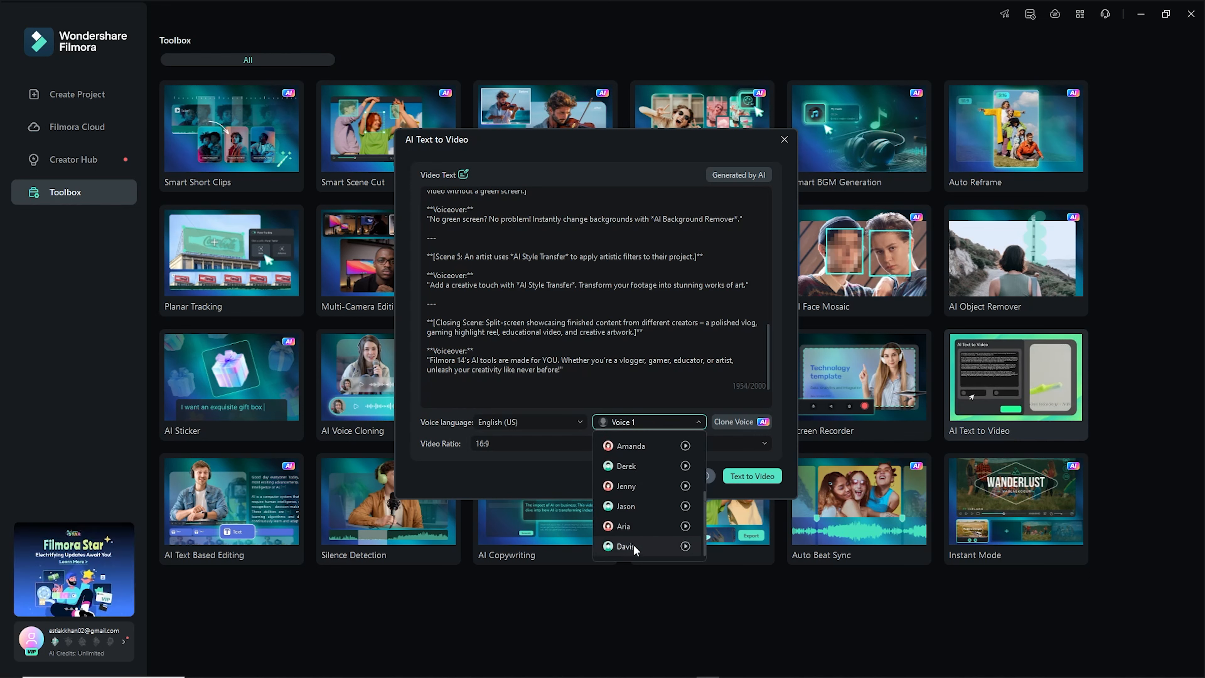
{"action": "left_click", "coordinate": [631, 508]}
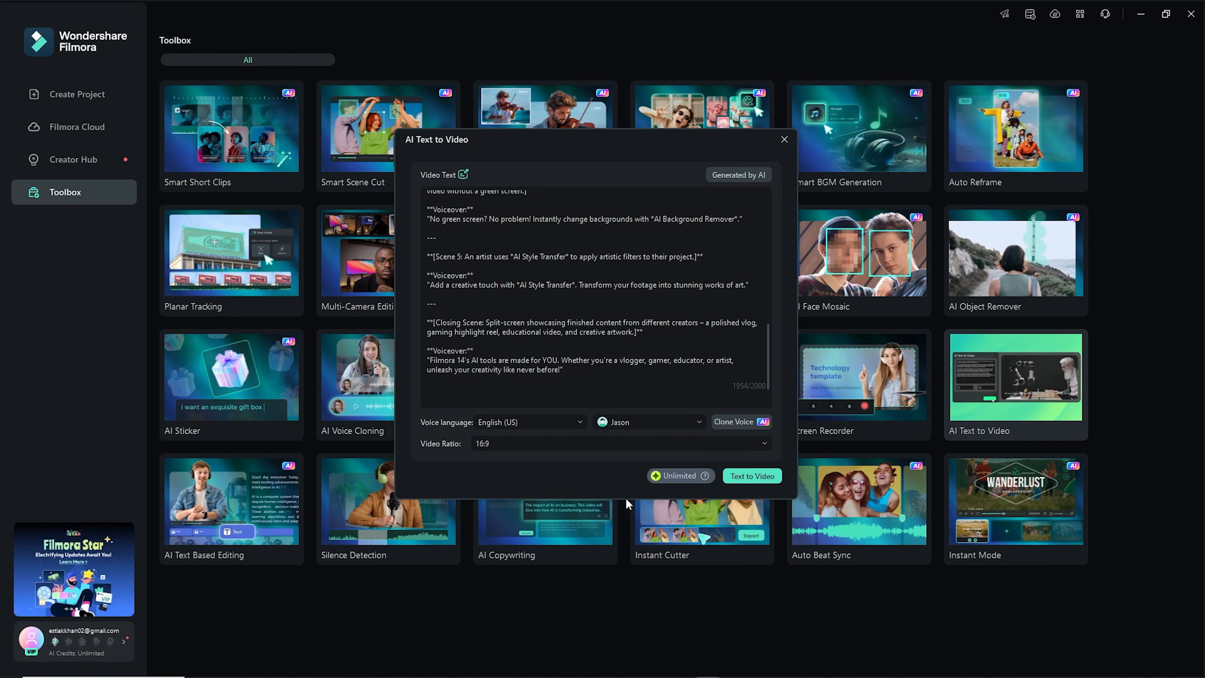
{"action": "left_click", "coordinate": [754, 440]}
{"action": "left_click", "coordinate": [564, 484]}
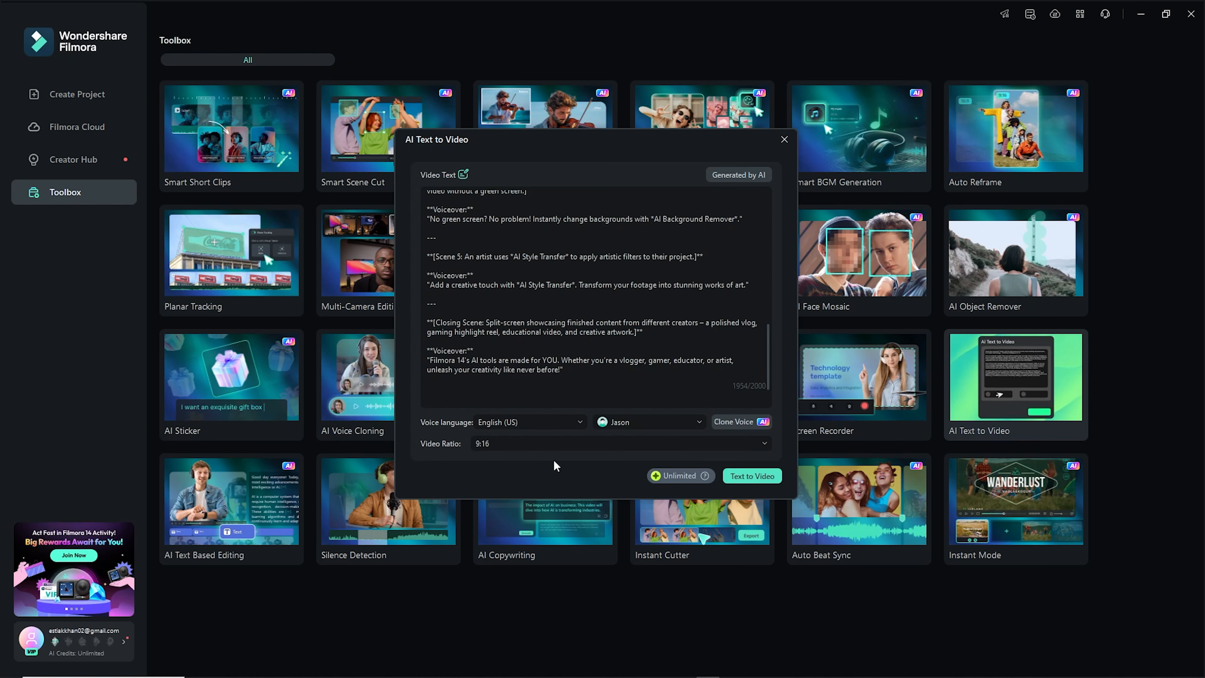
{"action": "left_click", "coordinate": [754, 476]}
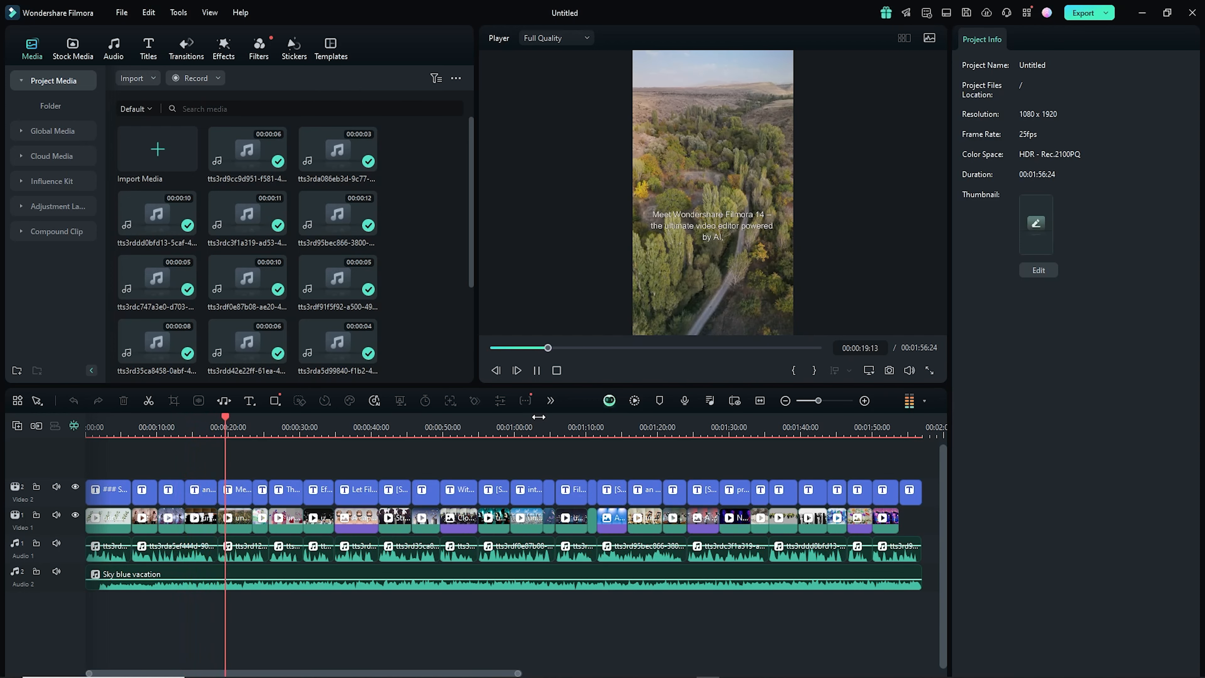
- Set the volume of the Sky blue vacation background music to -22.12 dB
{"action": "left_click", "coordinate": [496, 578]}
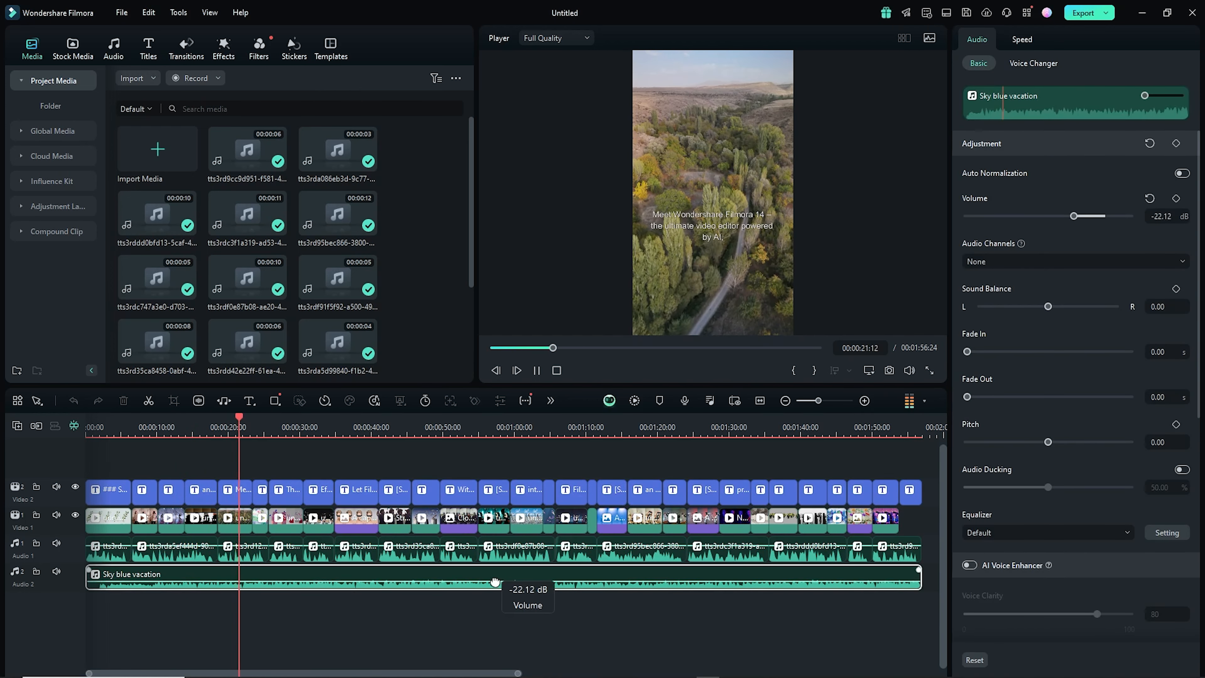